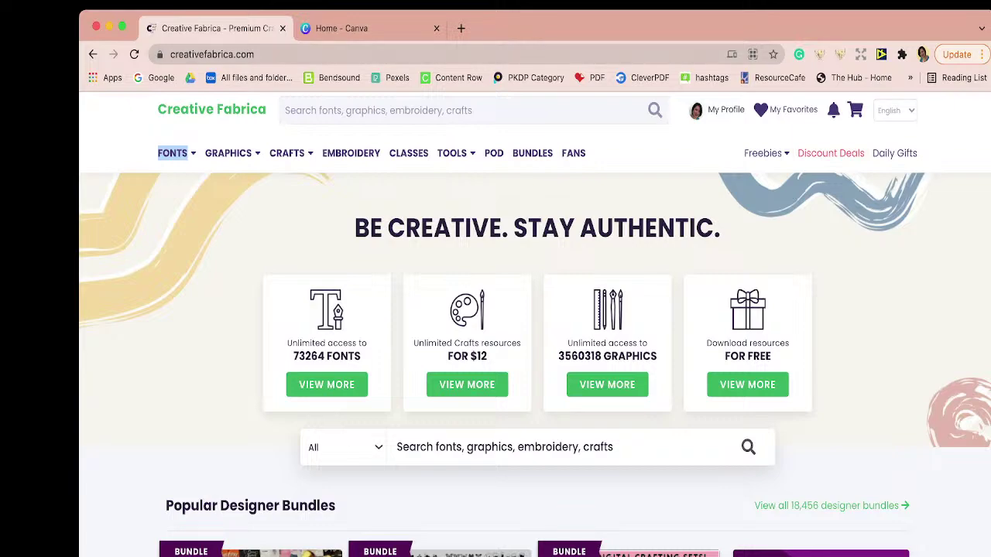
- Search Creative Fabrica for "santa clause giving gifts"
left_click(362, 111)
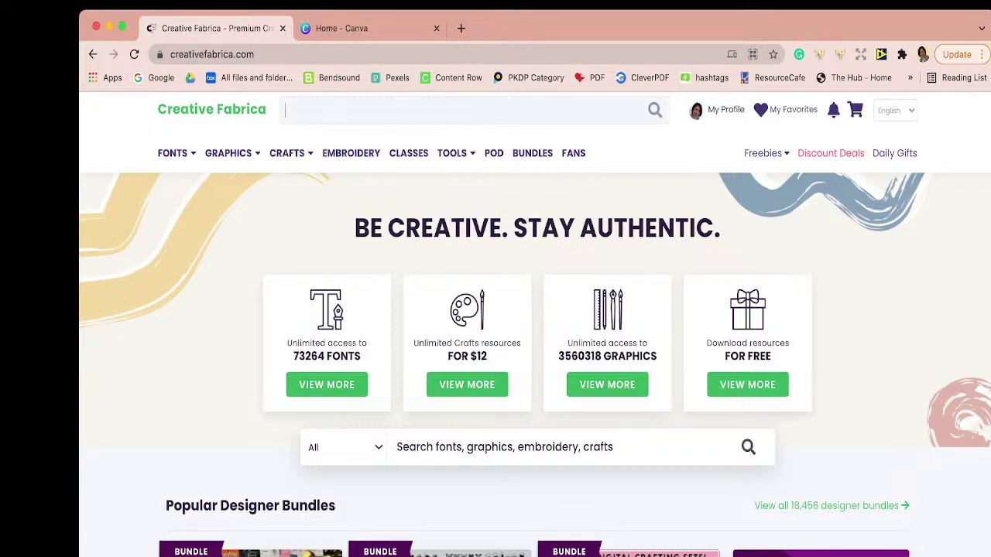
type("santa")
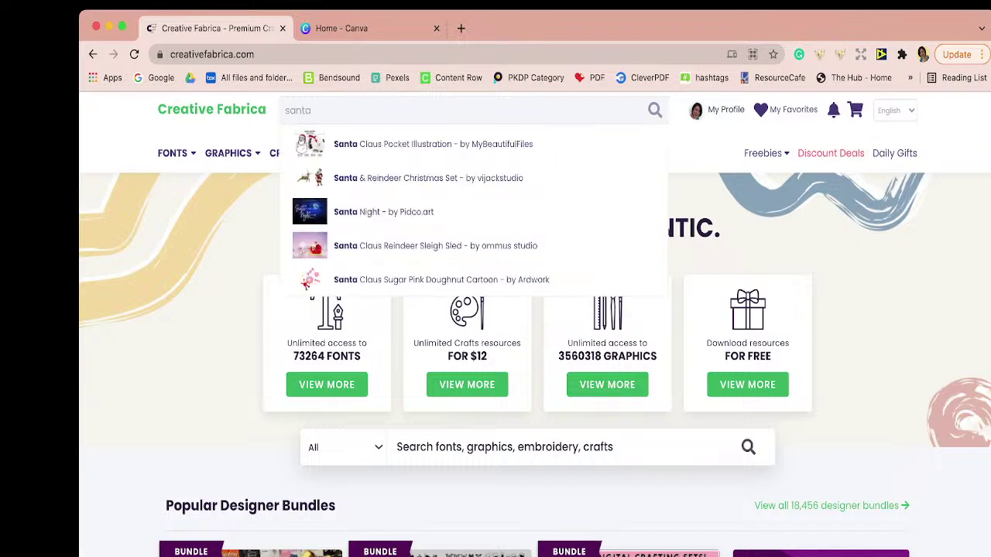
type(" clause gi")
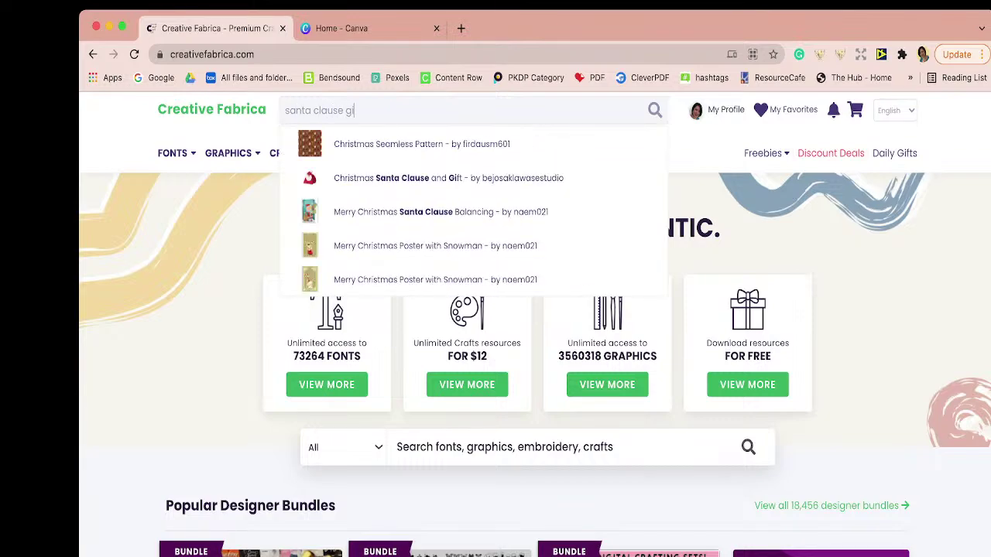
type("ving fit")
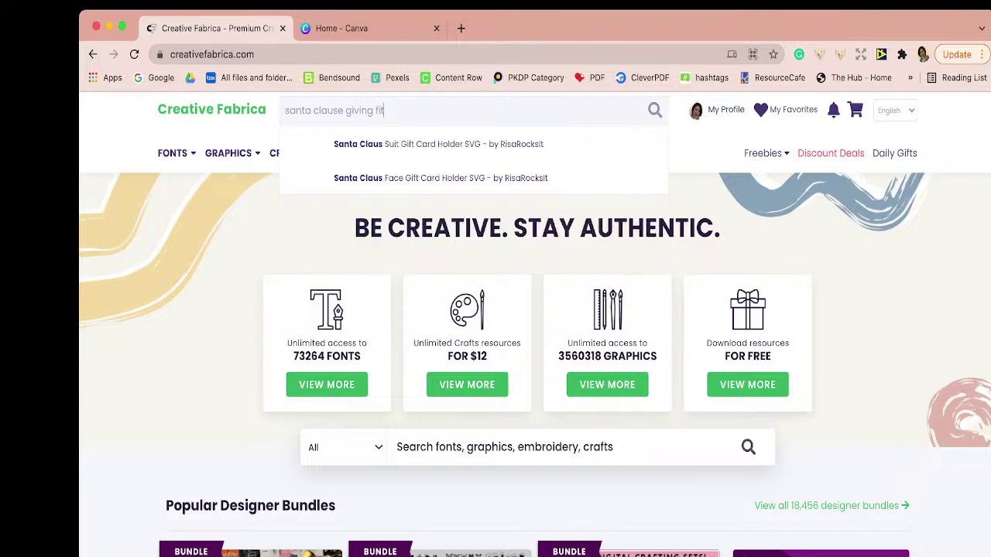
key("BackSpace")
key("BackSpace")
key("BackSpace")
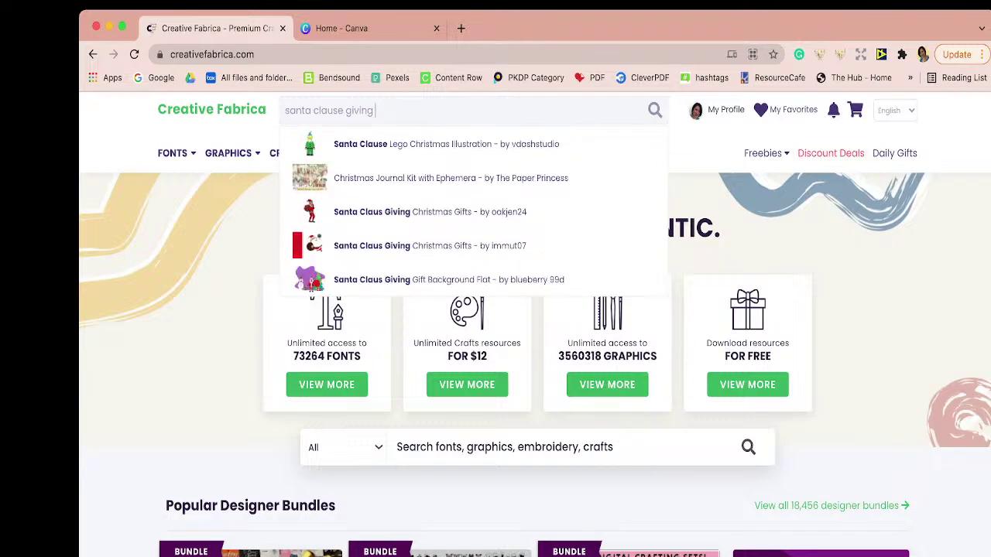
type("gifts")
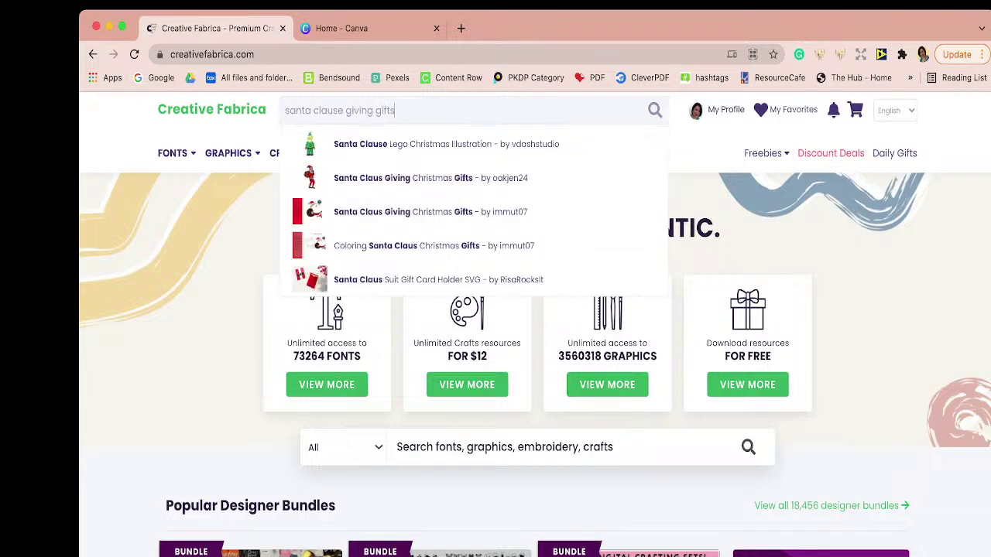
key("Return")
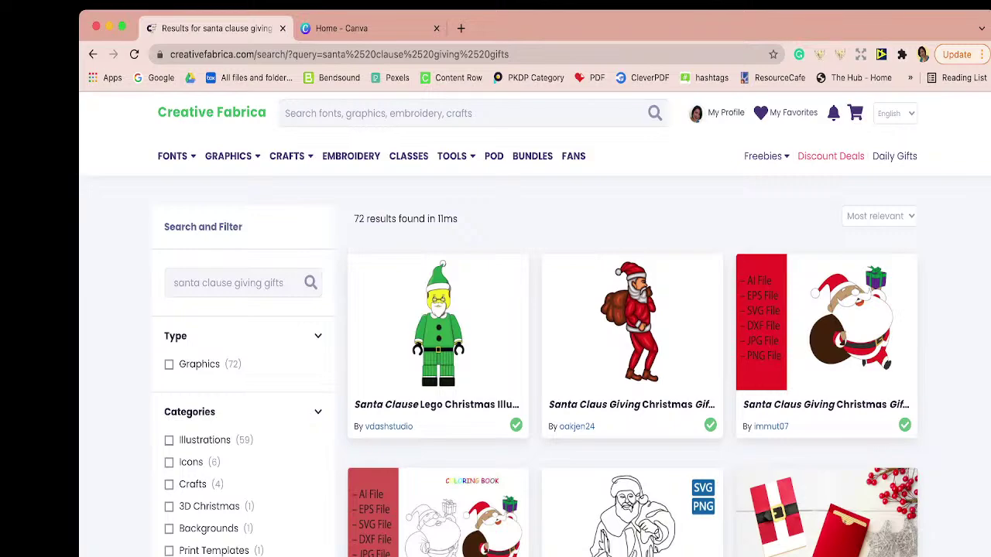
- Browse the search results and examine the Santa Claus Giving Christmas Gifts product page, including its preview, licence details and available file formats
scroll(535, 325, "down", 1)
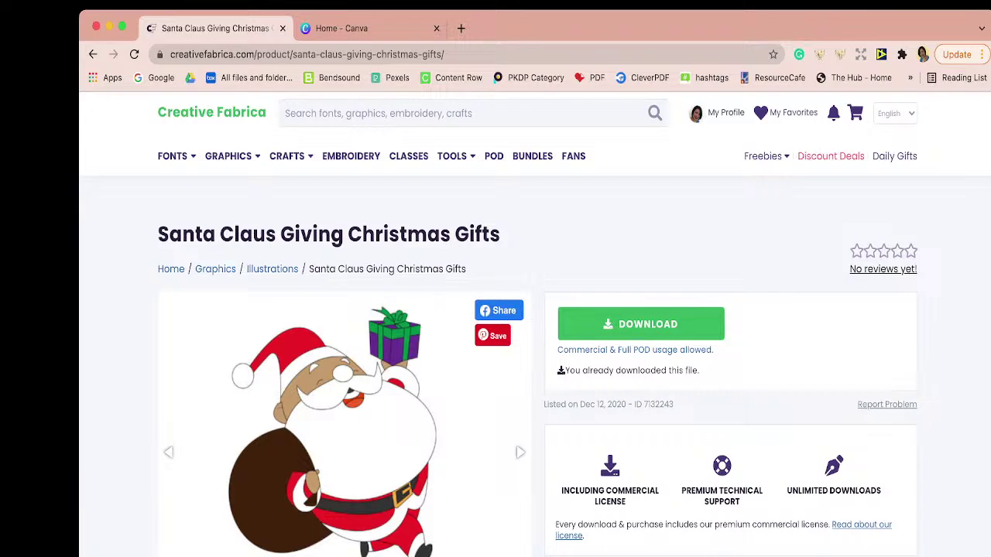
scroll(538, 325, "down", 5)
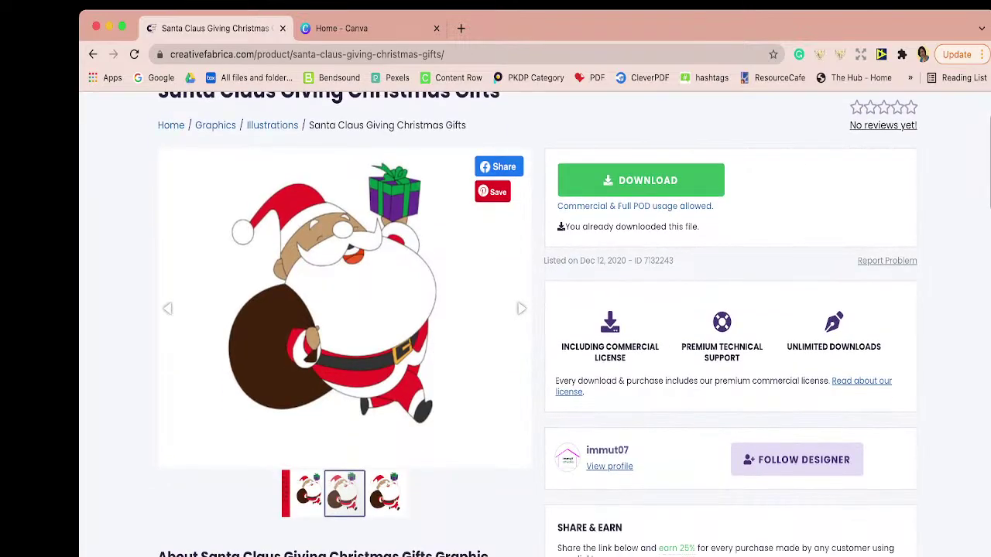
scroll(574, 325, "down", 1)
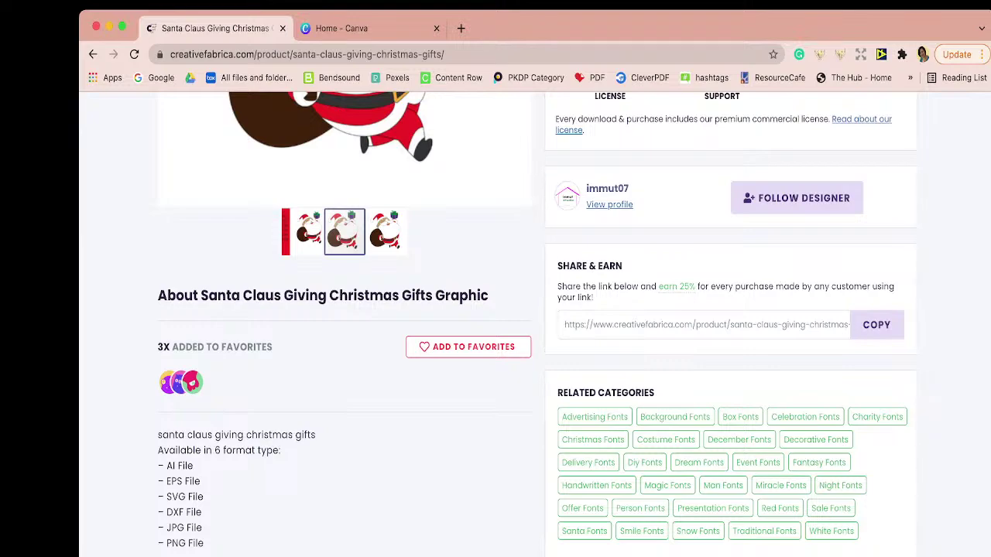
left_click_drag(172, 497, 186, 496)
scroll(537, 324, "down", 1)
scroll(537, 323, "up", 1)
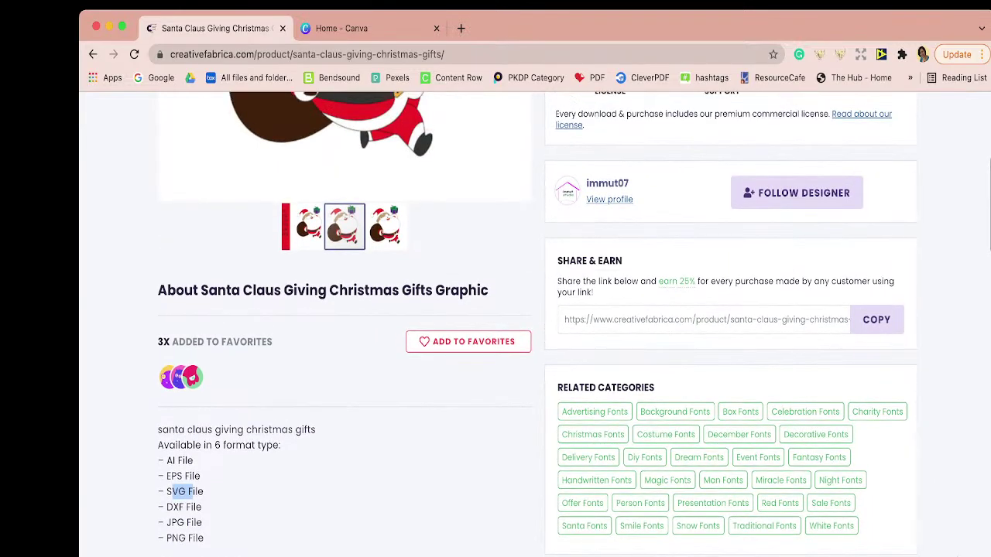
scroll(537, 323, "up", 5)
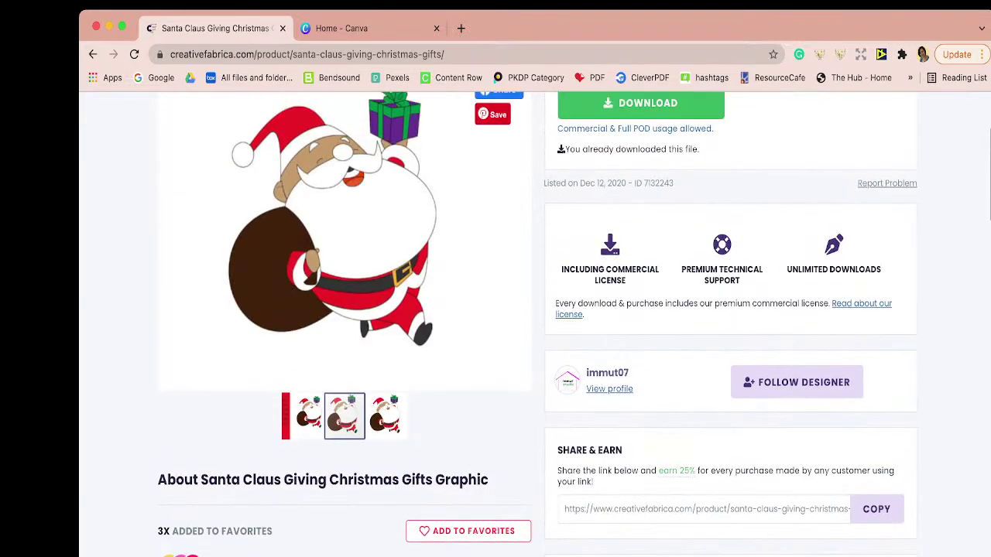
scroll(537, 323, "up", 1)
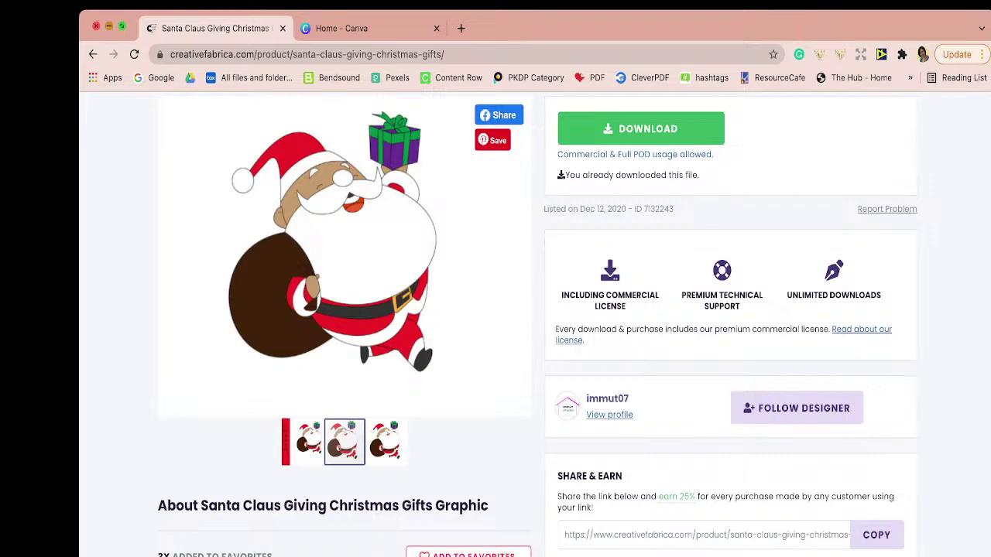
- Switch to Affinity Designer and inspect the Santa EPS artwork, checking the single white curve of the trouser cuff and deselecting it
left_click(109, 26)
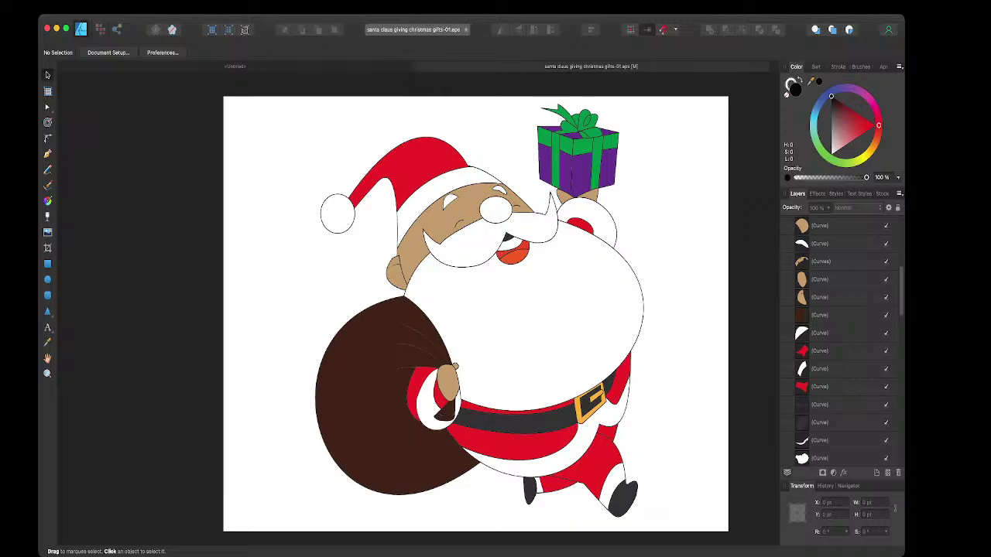
scroll(468, 309, "right", 2)
scroll(468, 309, "down", 1)
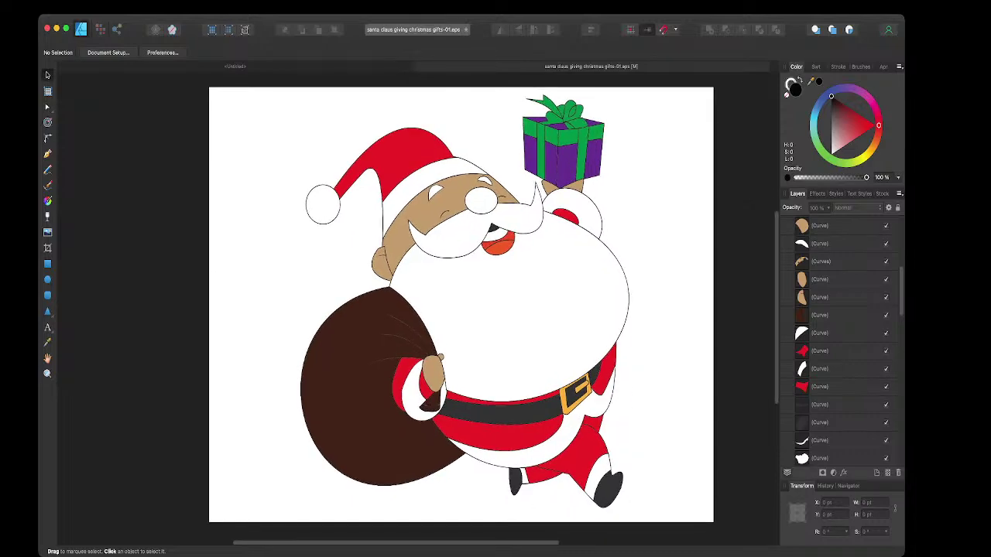
scroll(461, 304, "left", 1)
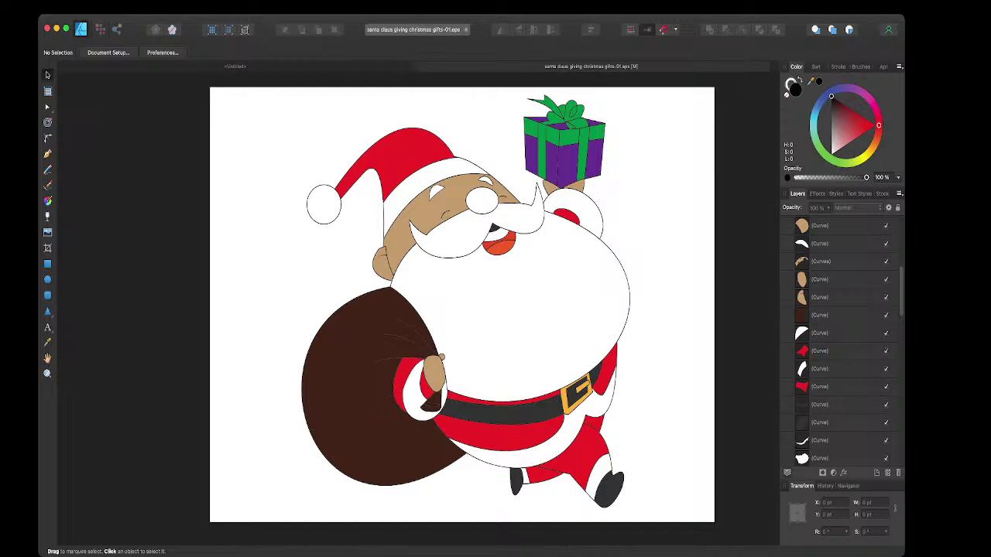
scroll(462, 305, "up", 2)
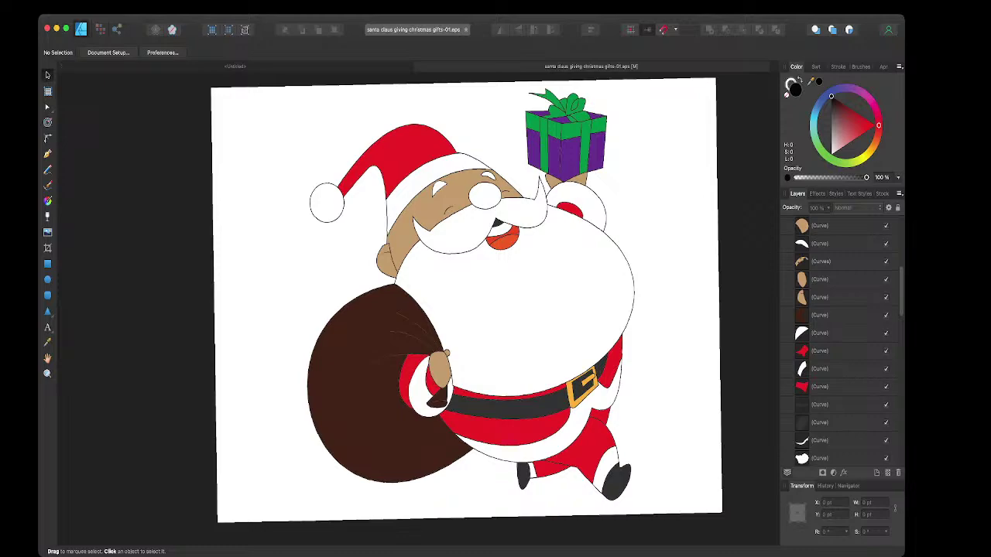
left_click(820, 368)
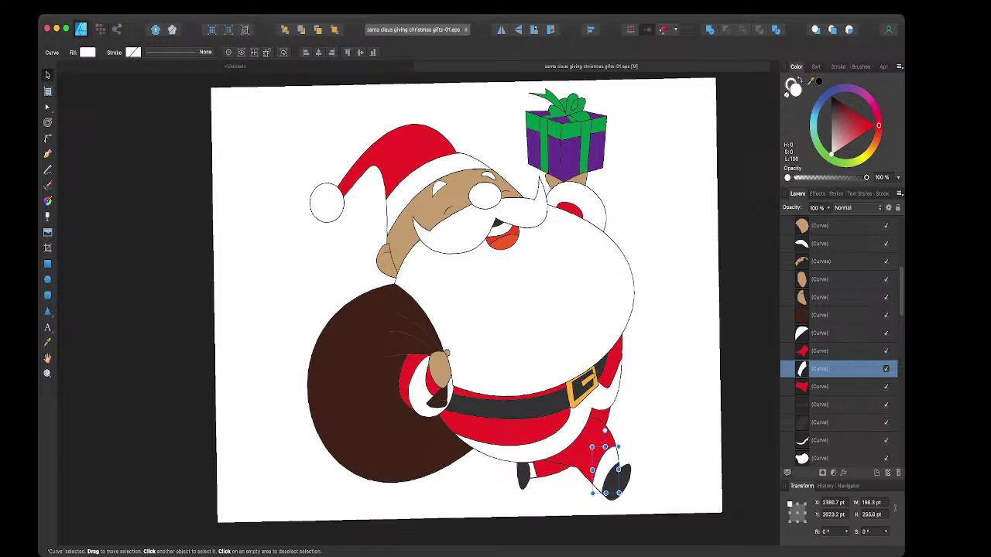
left_click_drag(263, 93, 240, 472)
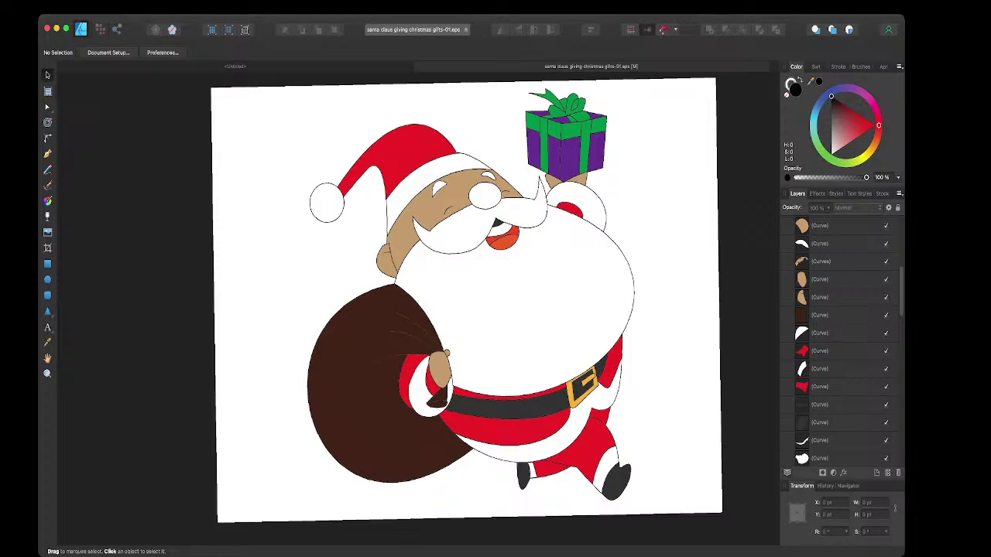
- Select all the curves of the Santa artwork and set their fill to black at 0% opacity
left_click_drag(257, 82, 674, 518)
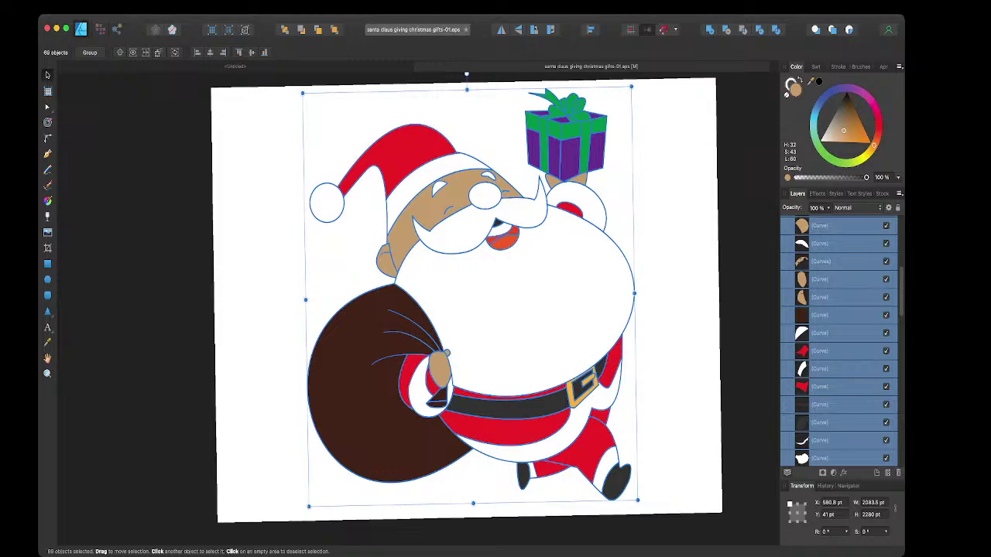
left_click(816, 66)
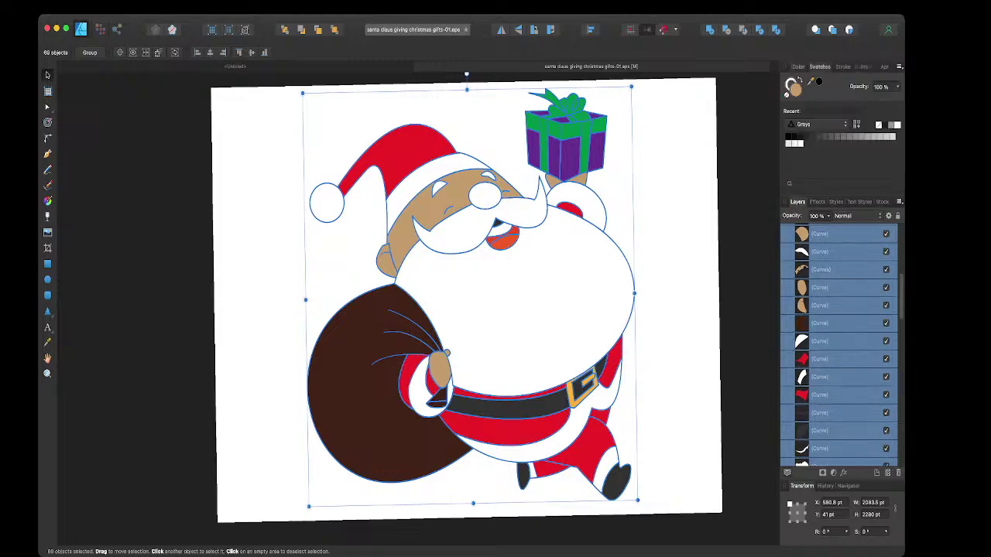
left_click(796, 66)
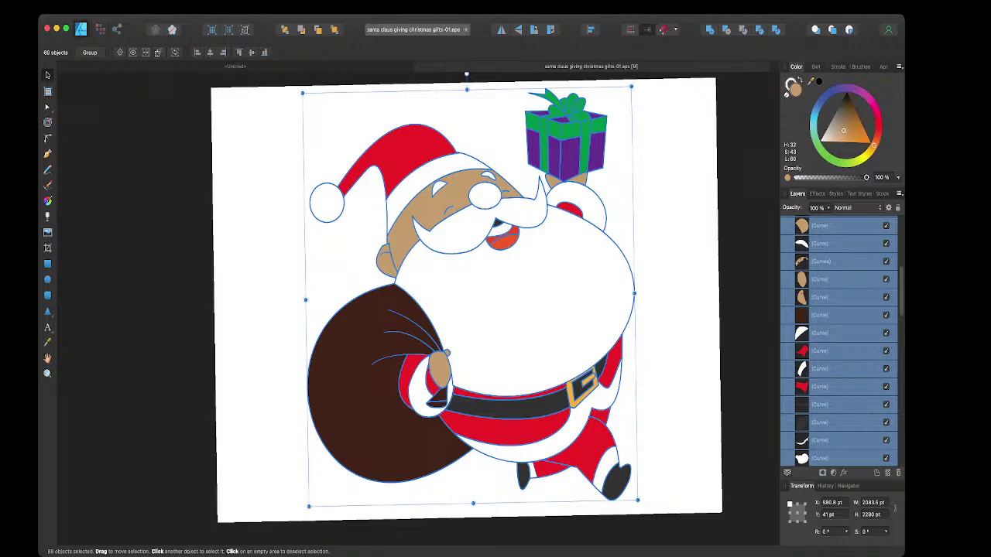
key("x")
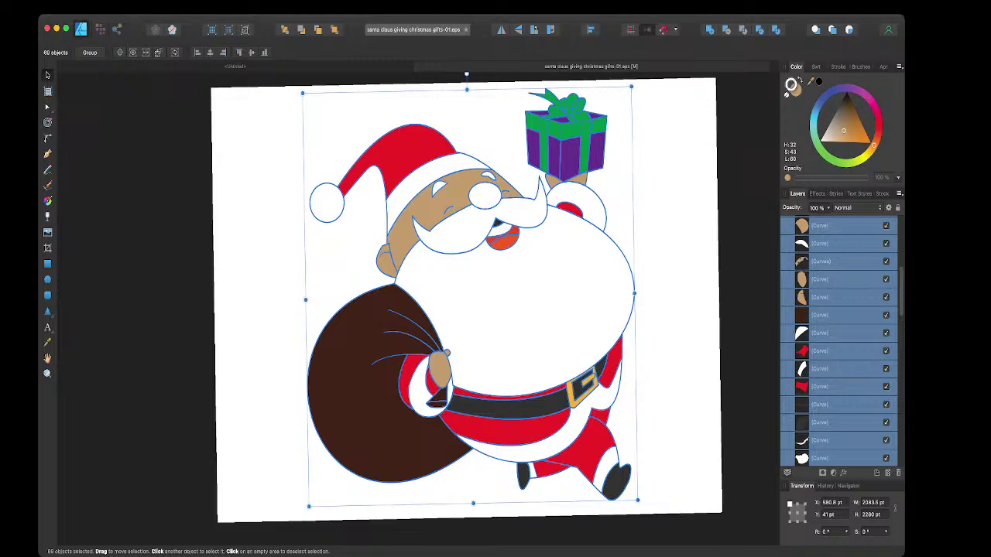
key("x")
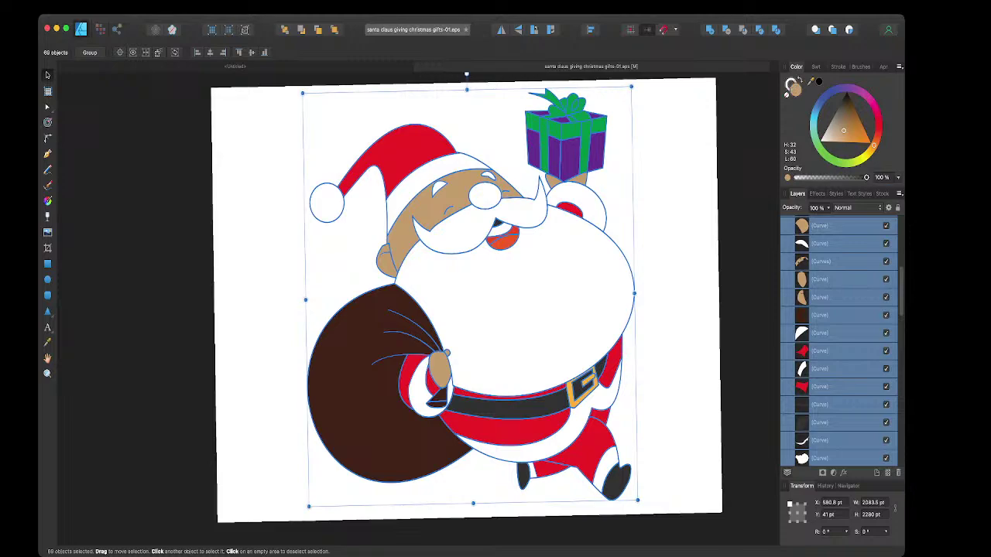
key("d")
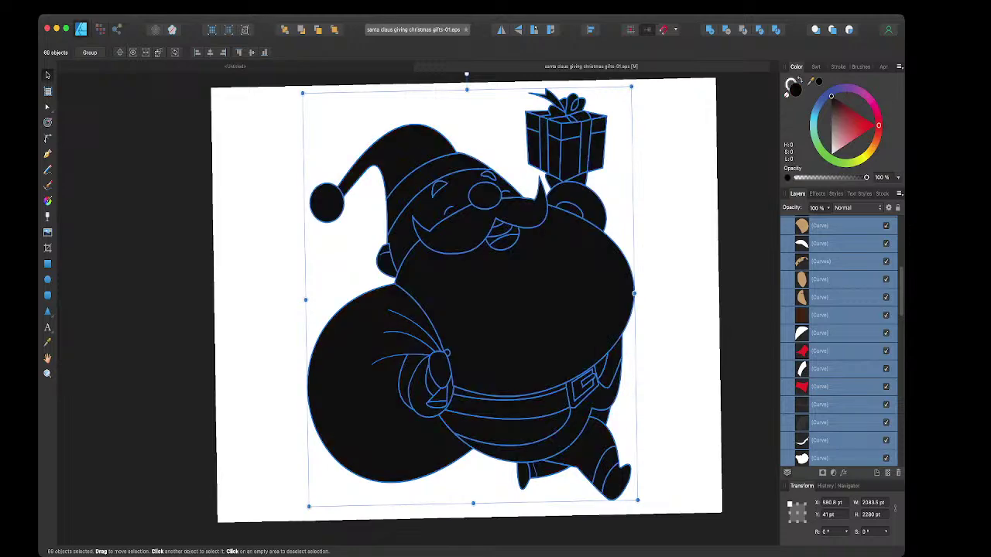
left_click_drag(866, 178, 795, 178)
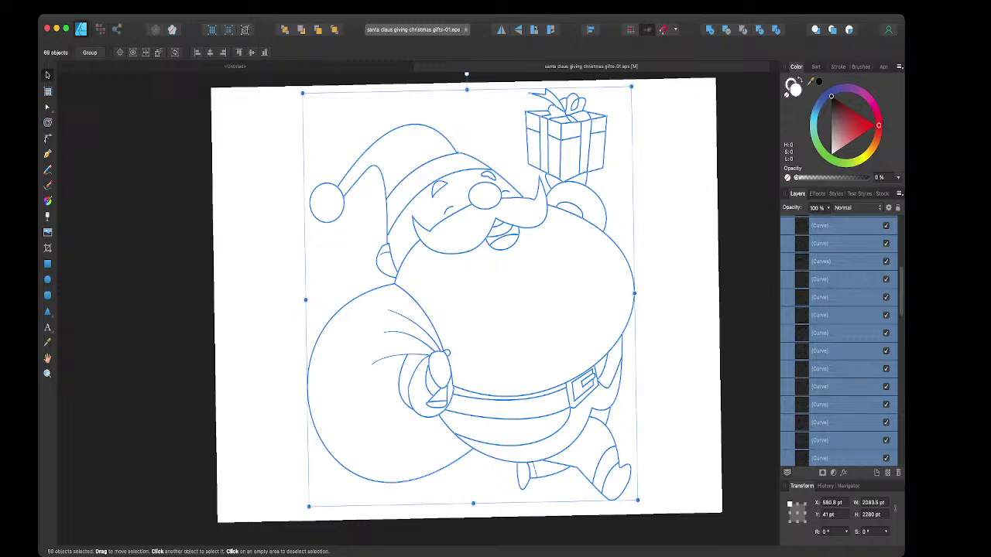
- Give the selected Santa curves a solid stroke, comparing widths between 4 pt and 19 pt and settling on a thick outline
left_click(793, 86)
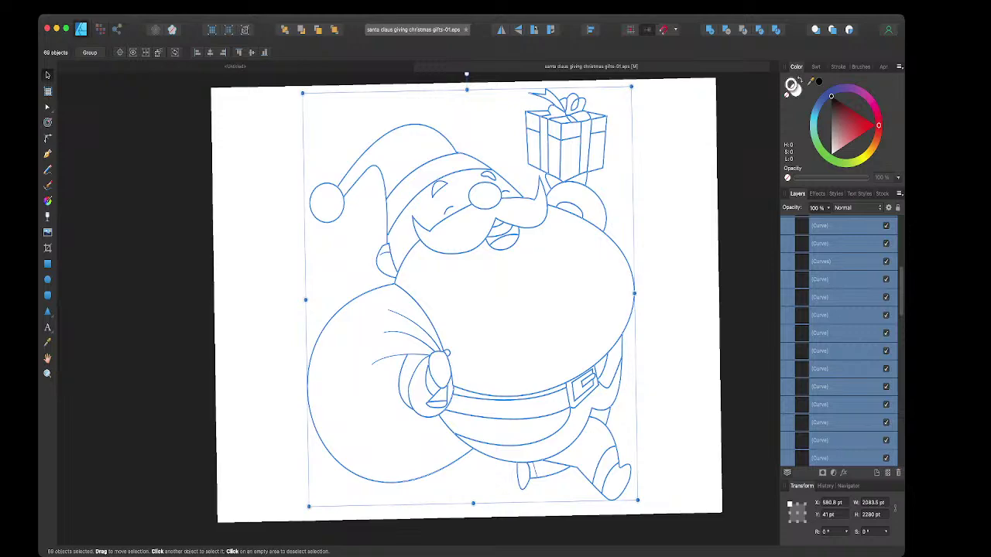
left_click(838, 67)
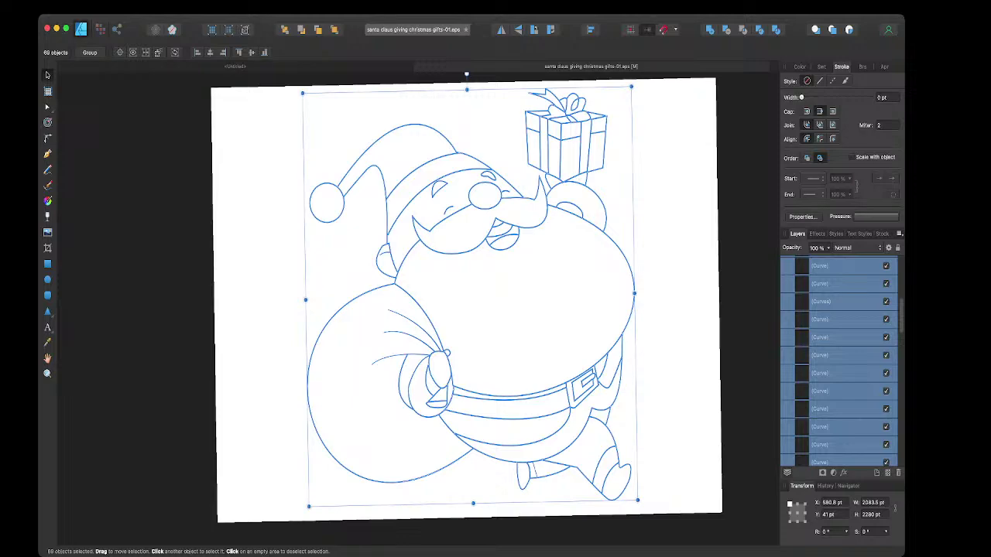
left_click_drag(801, 98, 829, 98)
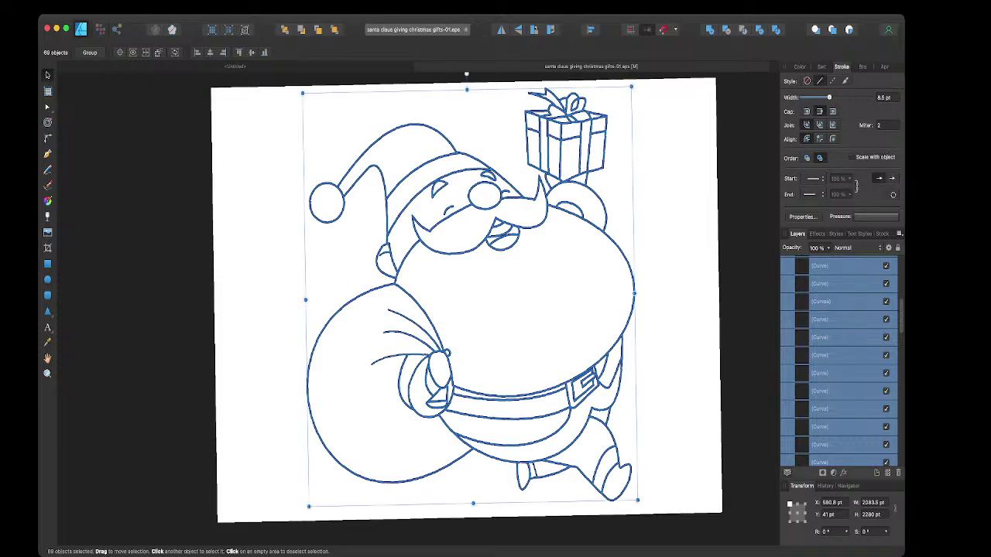
left_click_drag(828, 97, 838, 98)
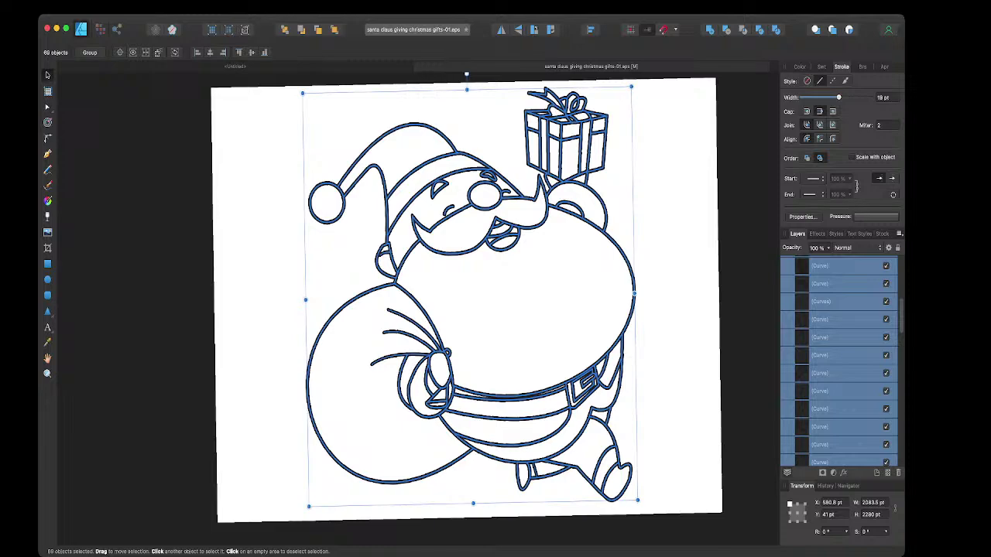
left_click_drag(838, 97, 829, 97)
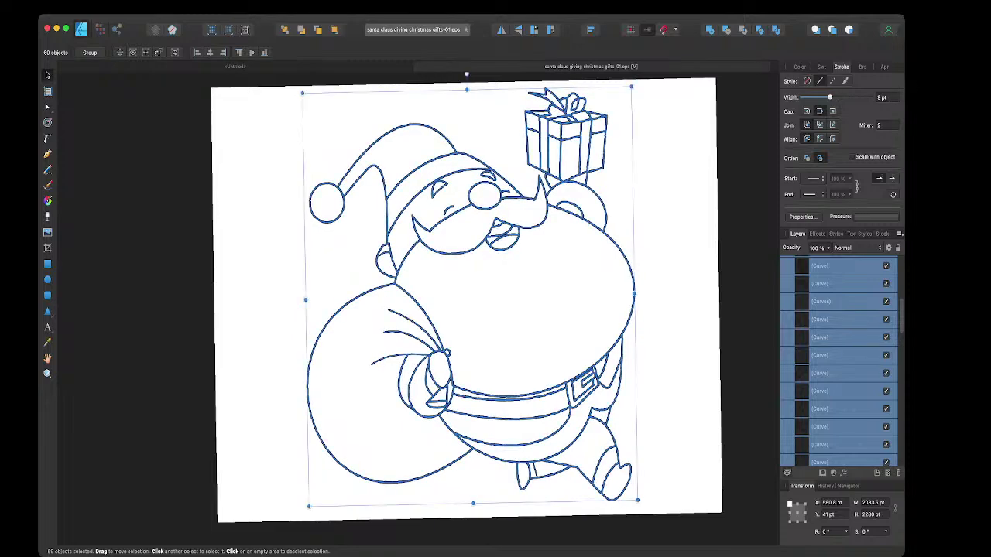
left_click_drag(829, 97, 822, 98)
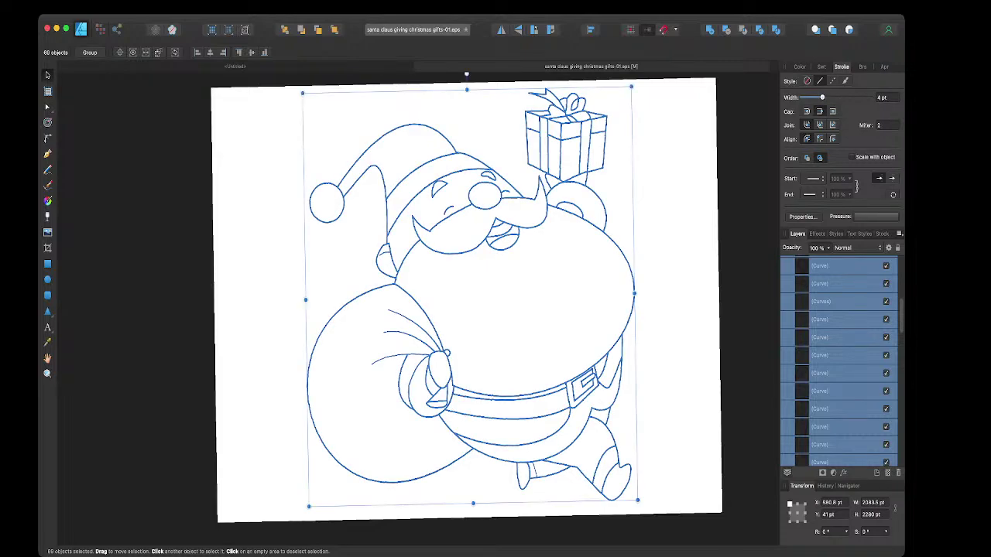
left_click_drag(822, 98, 836, 98)
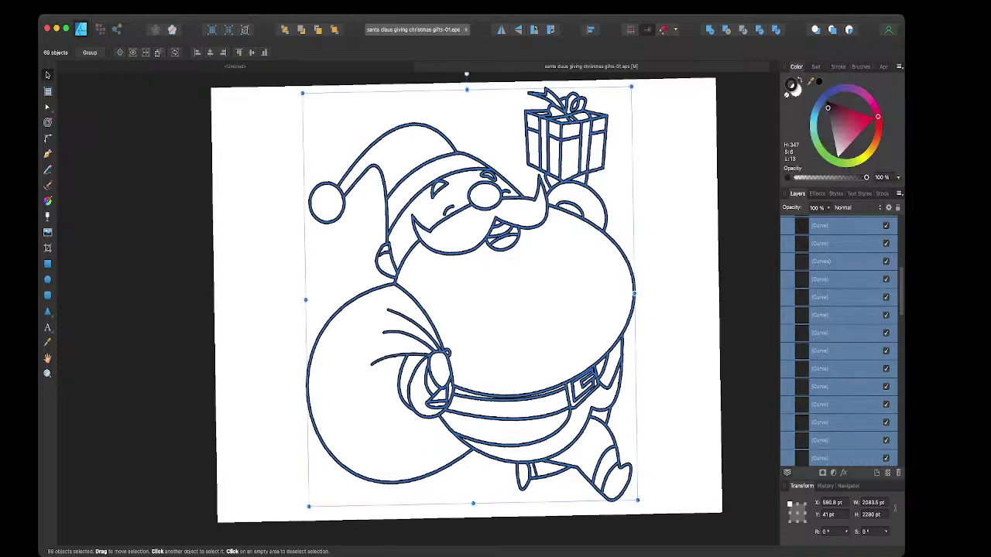
- Raise the fill opacity of the selected Santa curves slightly above 0% and deselect the artwork
left_click(795, 89)
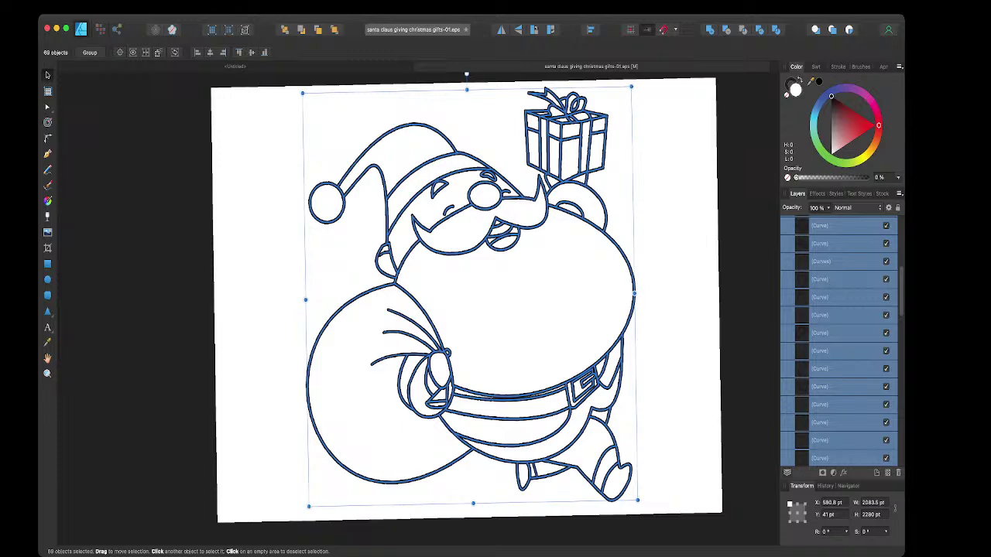
mouse_move(797, 177)
left_mouse_down()
mouse_move(820, 177)
mouse_move(798, 177)
left_mouse_up()
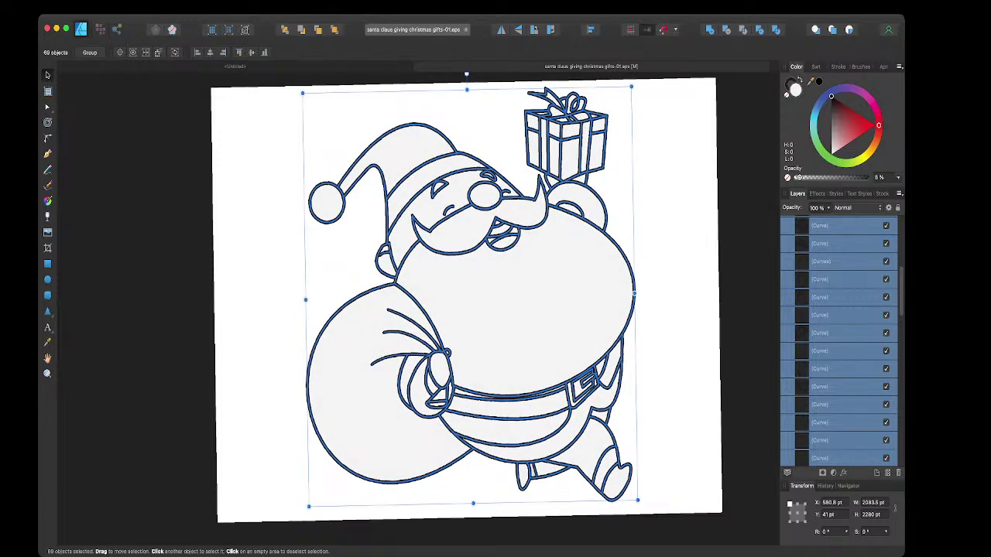
key("super+d")
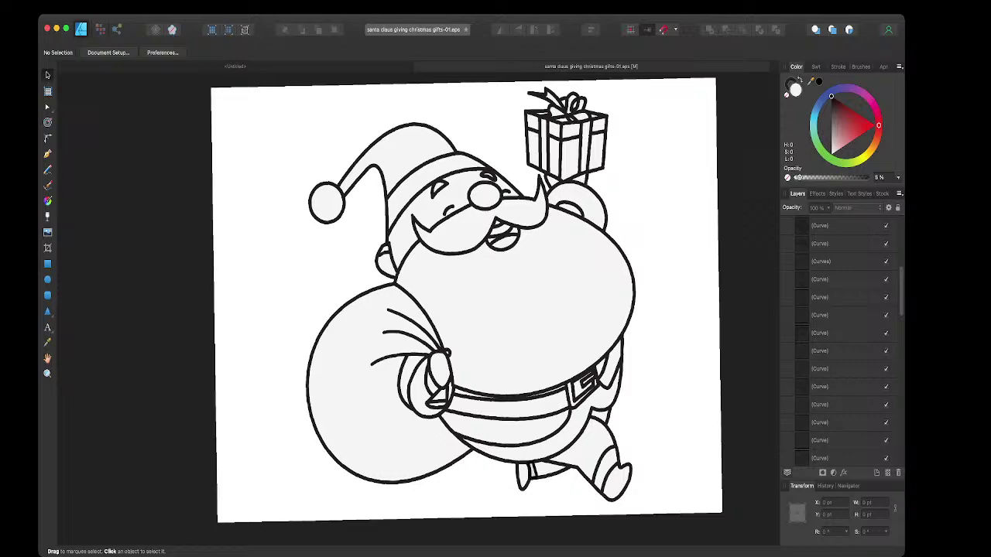
left_click(838, 66)
mouse_move(836, 97)
left_mouse_down()
mouse_move(825, 97)
mouse_move(835, 98)
left_mouse_up()
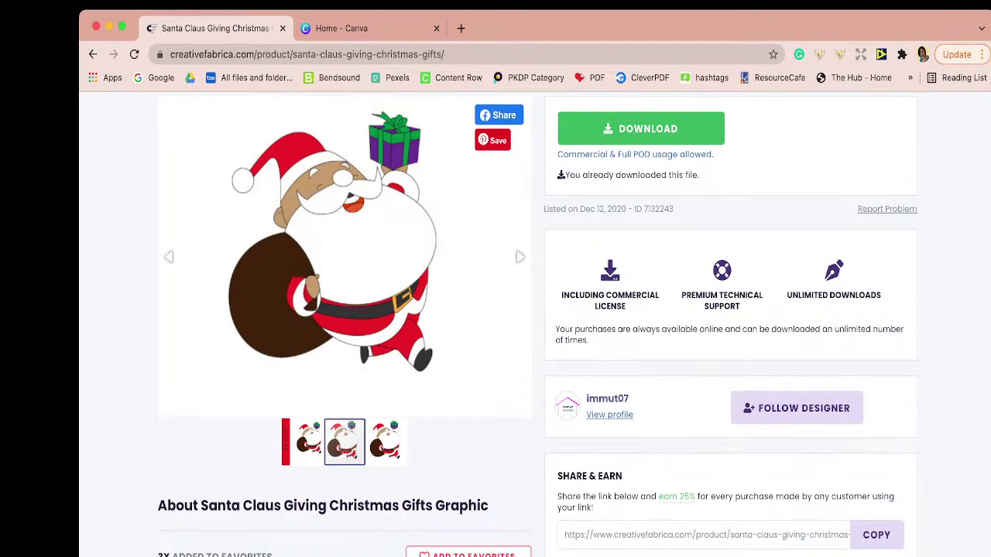
- Search Creative Fabrica in the browser for "christmas" and open the suggested Christmas Mega Craft Bundle Vol-4
scroll(534, 325, "down", 3)
scroll(534, 326, "up", 6)
scroll(534, 325, "down", 1)
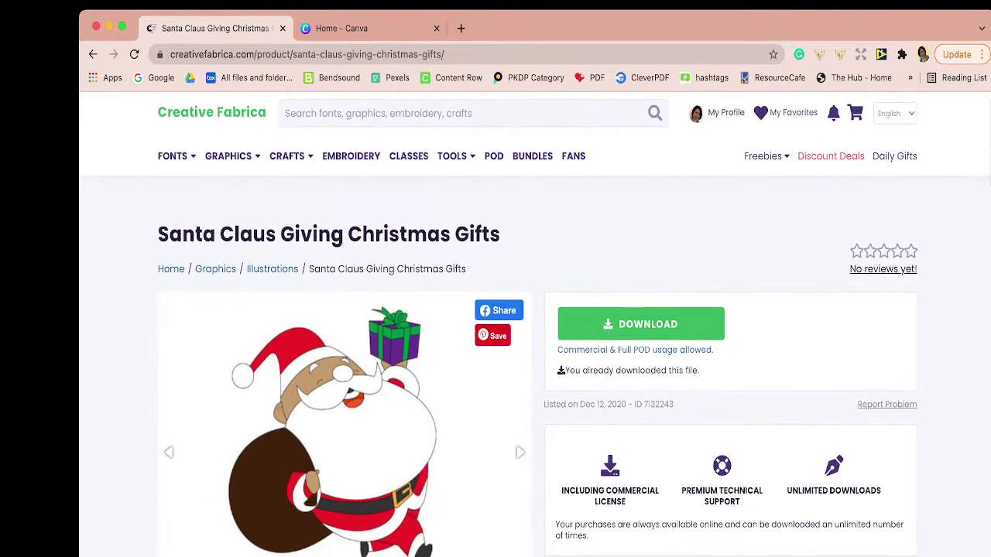
left_click(464, 113)
type("chirst")
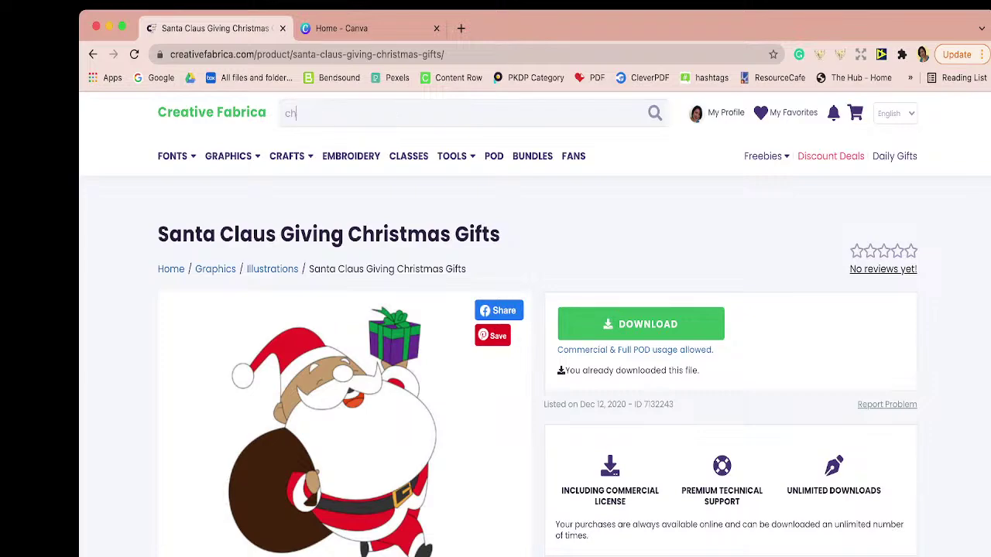
key("BackSpace")
key("BackSpace")
key("BackSpace")
key("BackSpace")
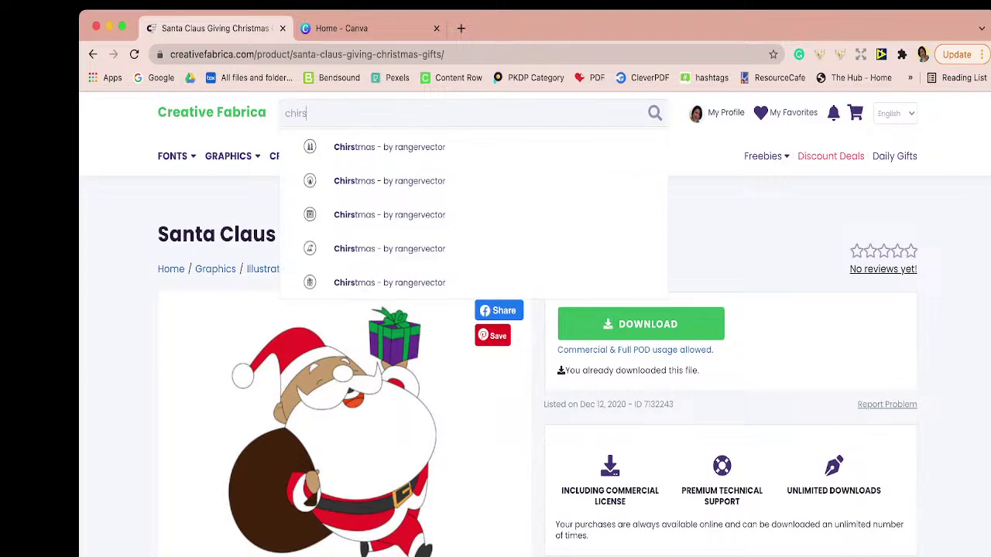
type("ristmas")
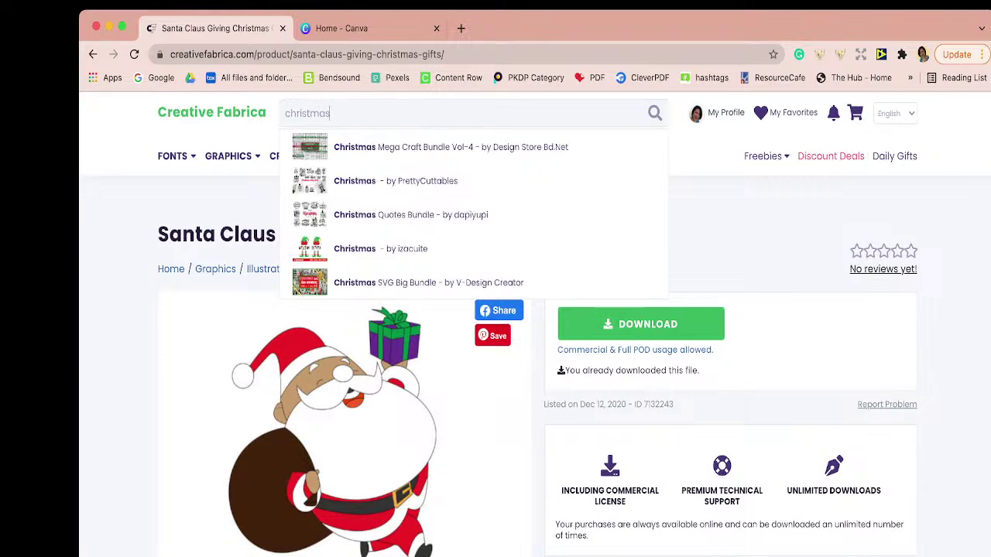
key("Down")
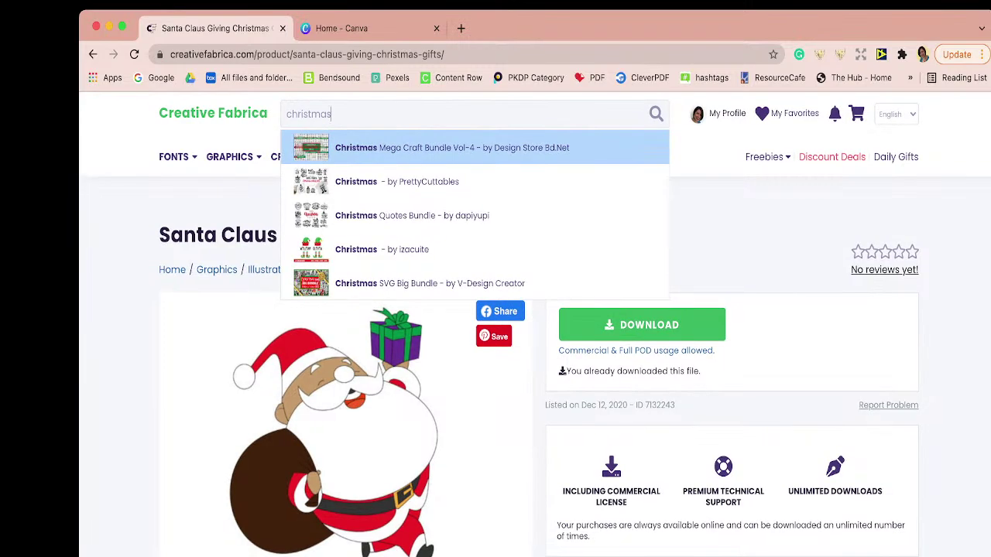
key("Return")
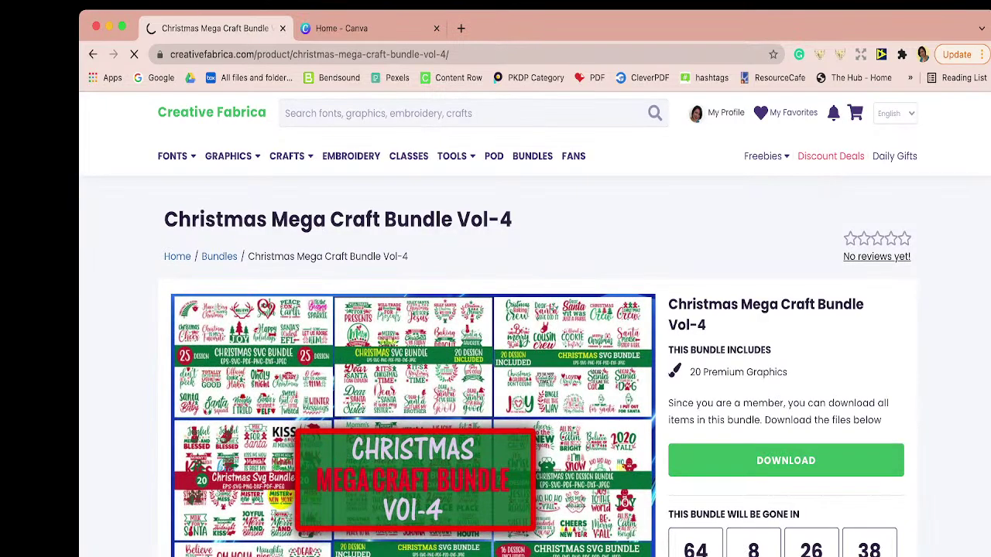
- Skim the Christmas Mega Craft Bundle Vol-4 page and open the KDP Interiors graphics category
scroll(534, 325, "down", 1)
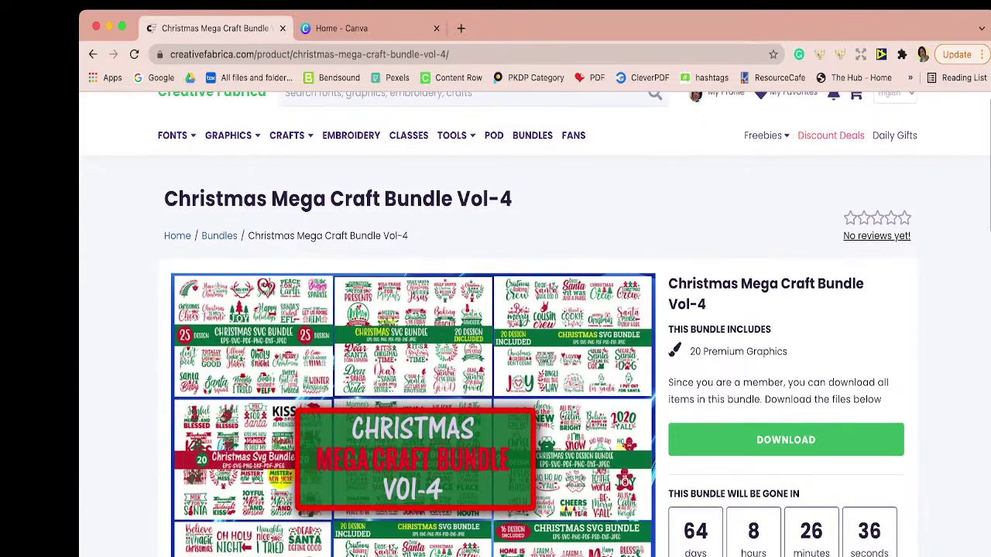
scroll(534, 325, "down", 3)
scroll(534, 325, "up", 4)
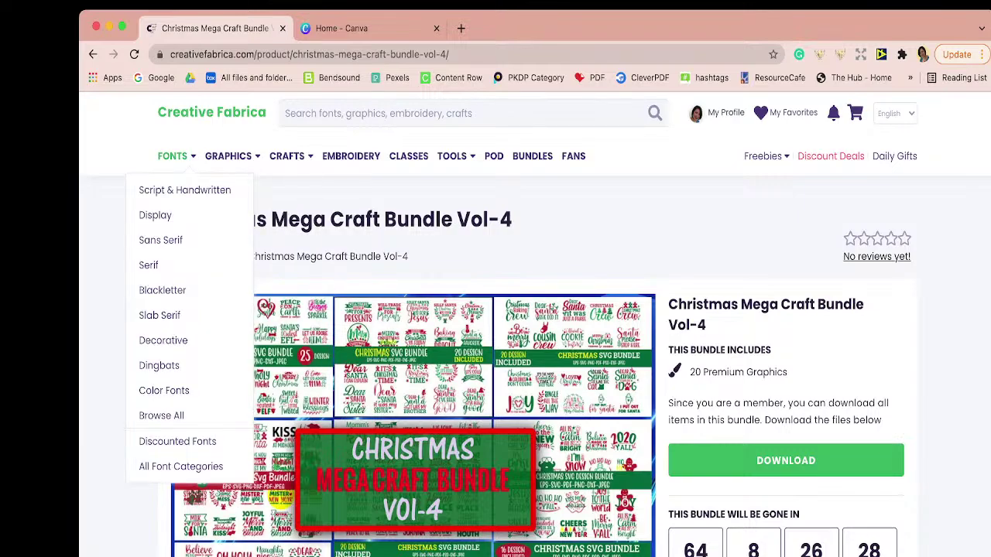
mouse_move(228, 155)
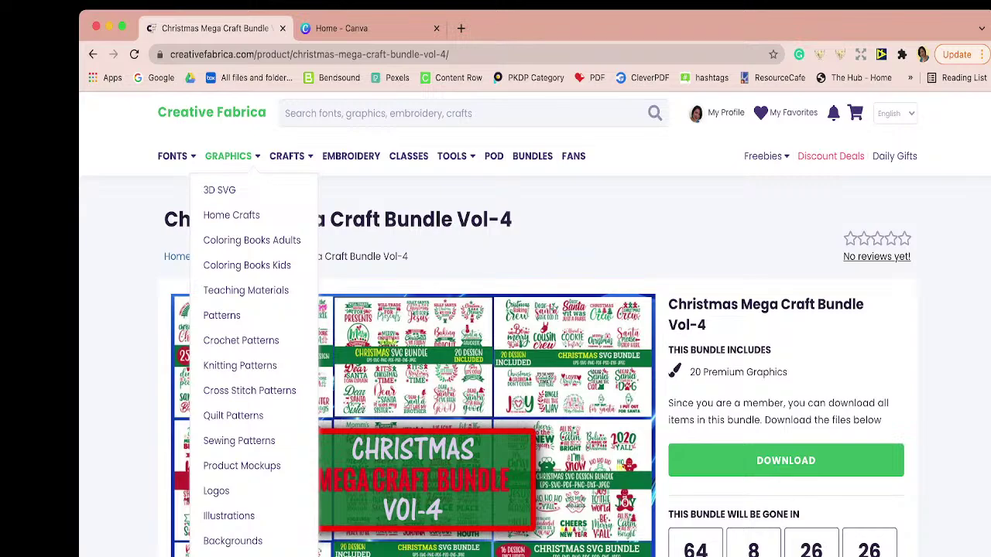
left_click(229, 516)
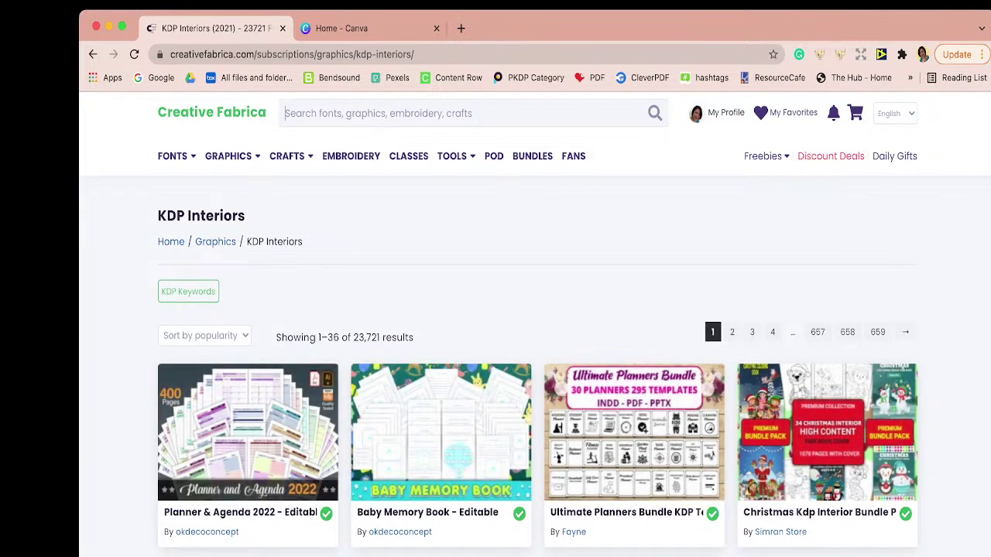
- Search Creative Fabrica for "christmas coloring book"
left_click(294, 113)
type("chi")
key("BackSpace")
type("ristmas")
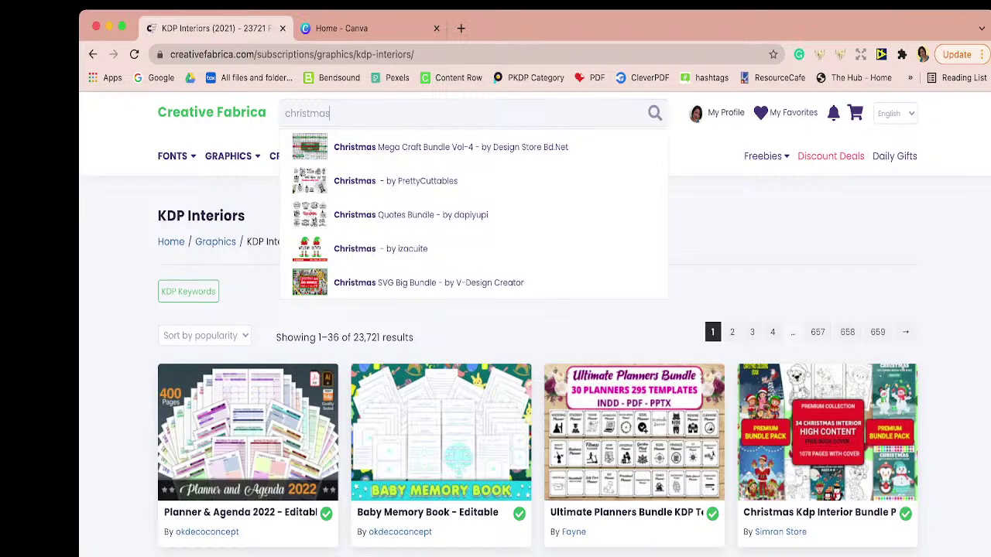
type(" coloring book")
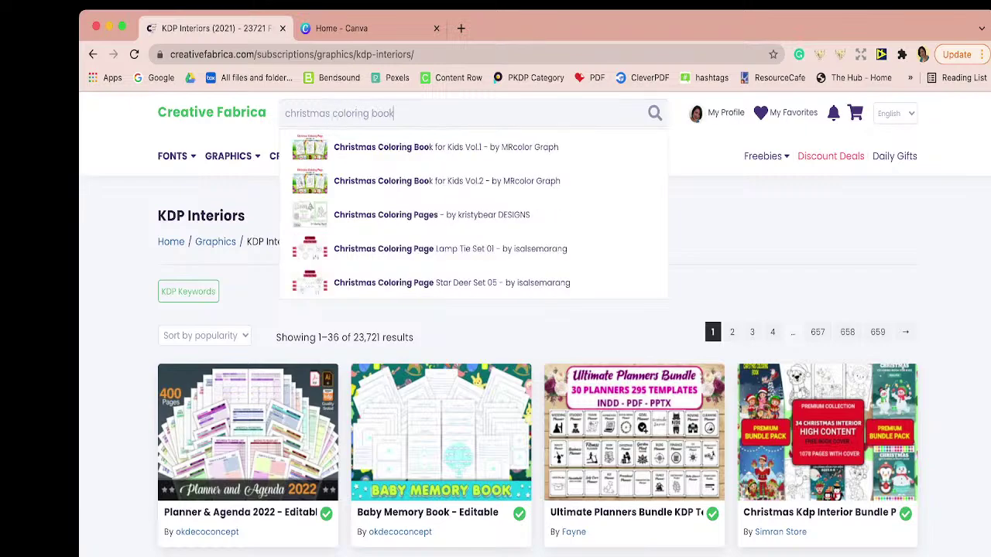
key("Return")
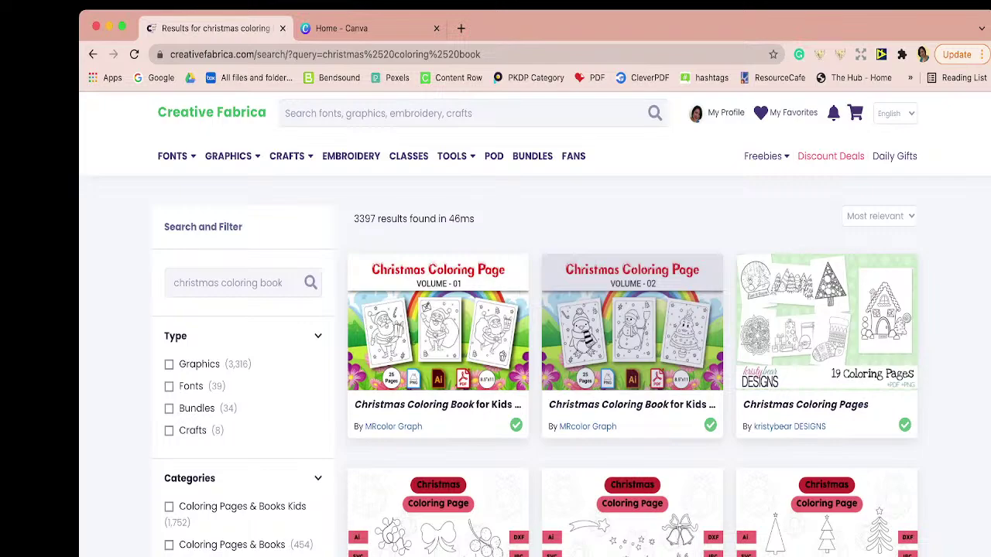
- Open the Christmas Coloring Pages product by kristybear DESIGNS and examine its preview, page size and list of included pages
left_click(438, 322)
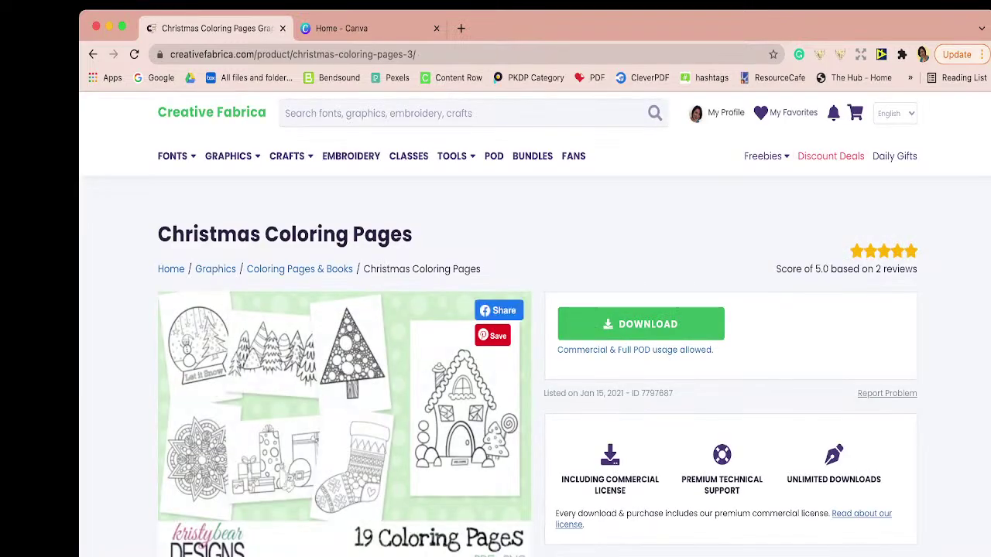
scroll(536, 323, "down", 3)
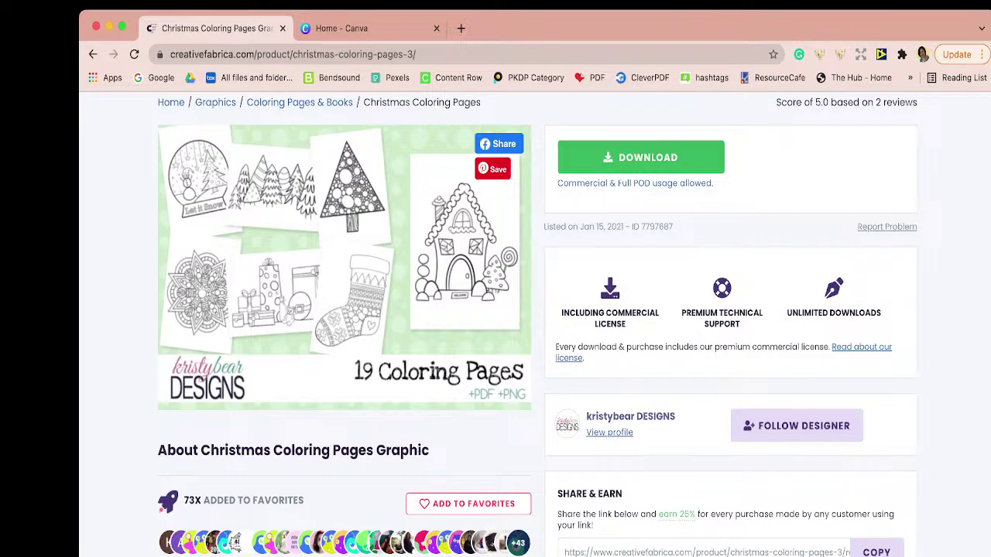
scroll(536, 324, "up", 1)
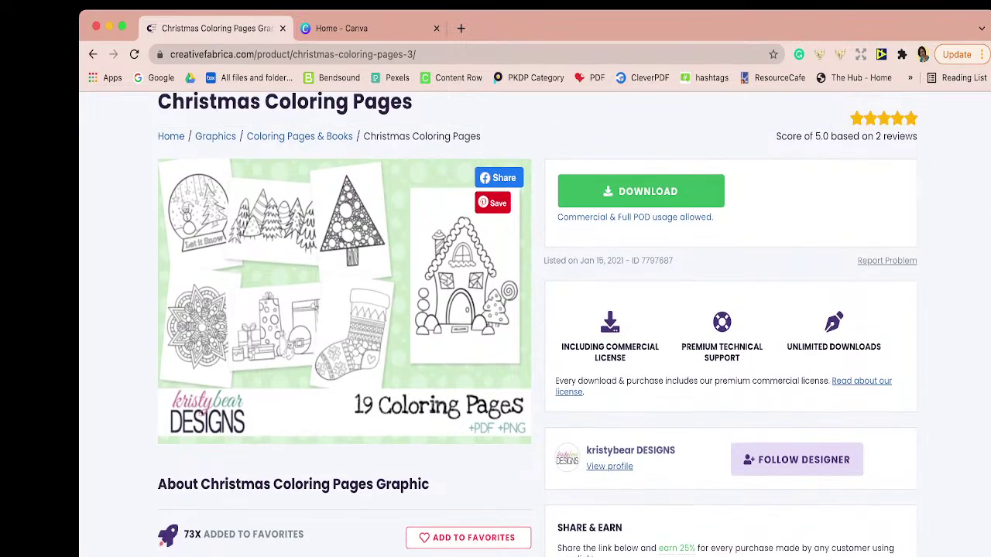
scroll(536, 323, "down", 6)
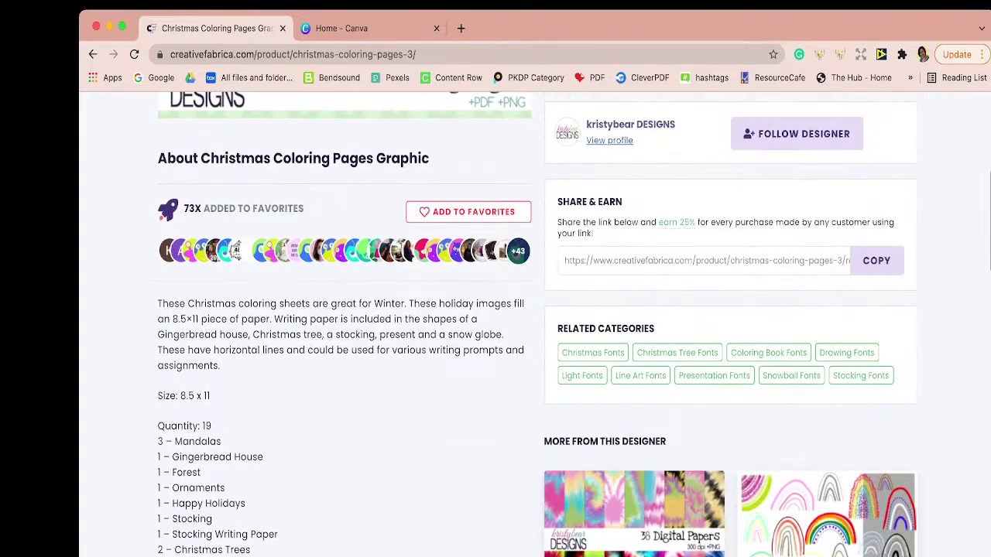
scroll(535, 323, "down", 2)
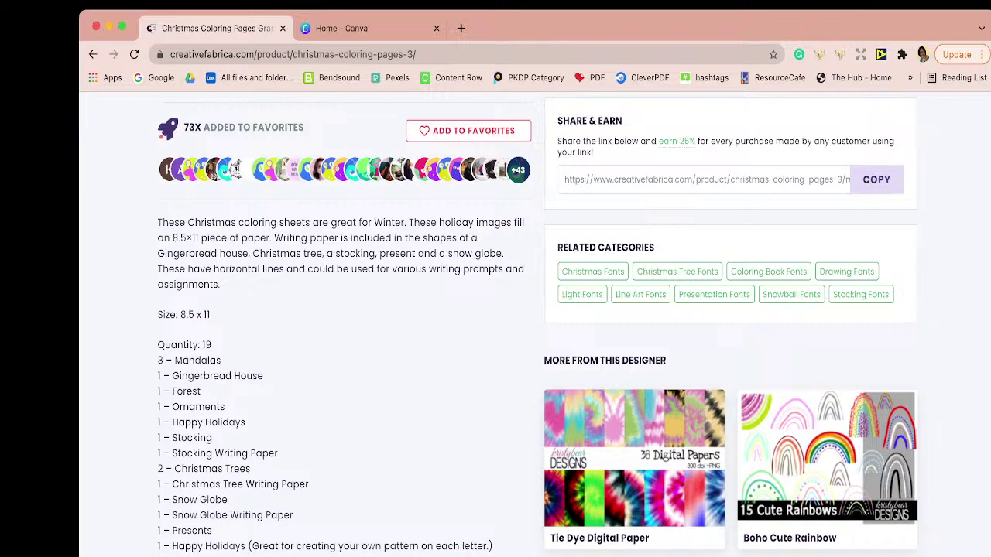
scroll(536, 323, "up", 7)
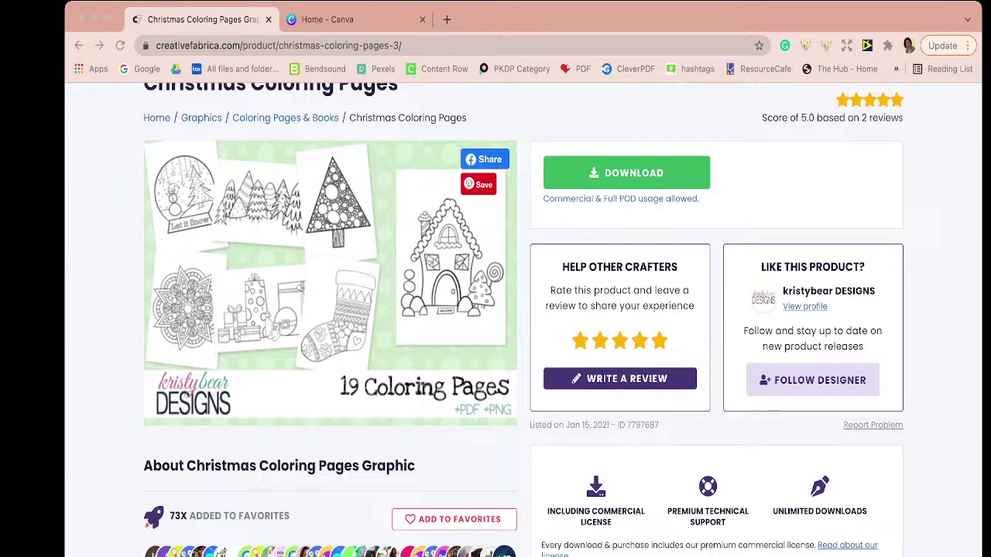
scroll(495, 310, "down", 3)
scroll(495, 310, "up", 5)
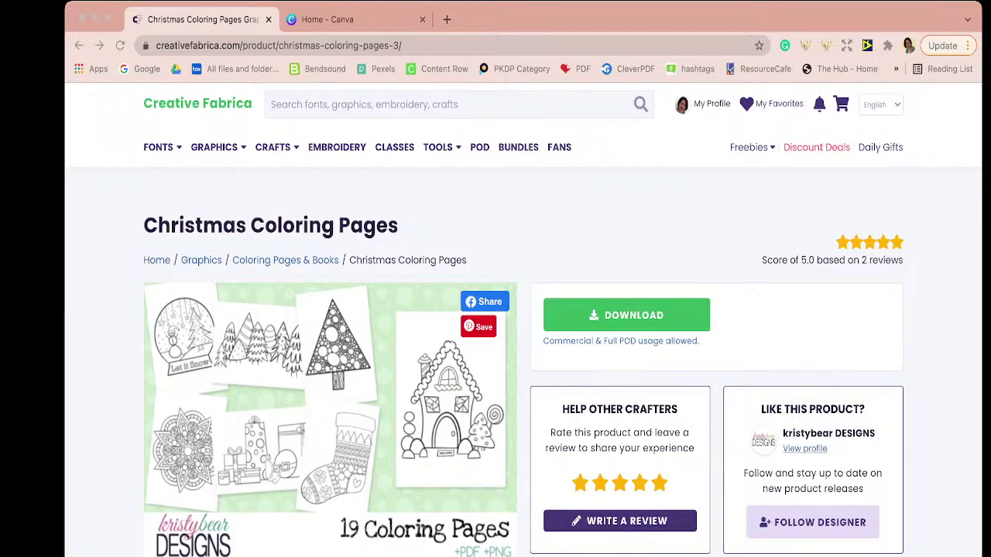
- Switch to Canva, open the imported KBD.WinterColoringPages.pdf design and dismiss the file import feedback form
key("ctrl+Tab")
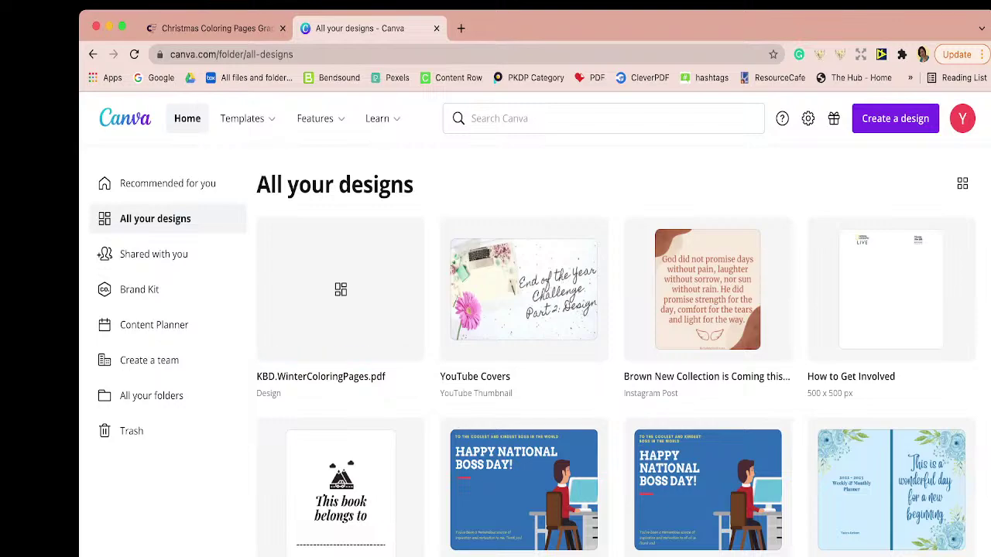
left_click(340, 290)
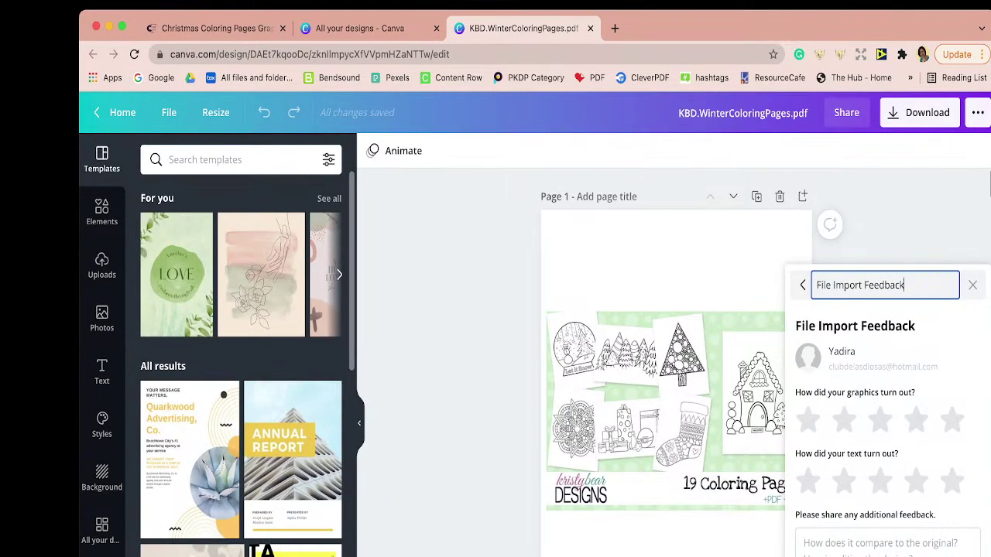
left_click(972, 285)
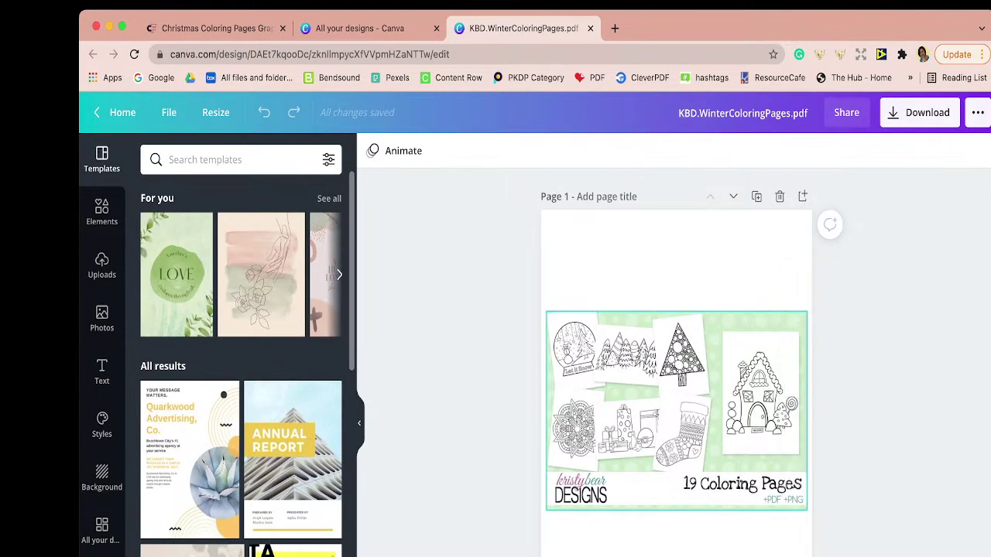
- Delete the promotional preview image from page 1 together with its frame and the blank image behind it
scroll(676, 364, "down", 5)
scroll(676, 364, "up", 5)
left_click(677, 410)
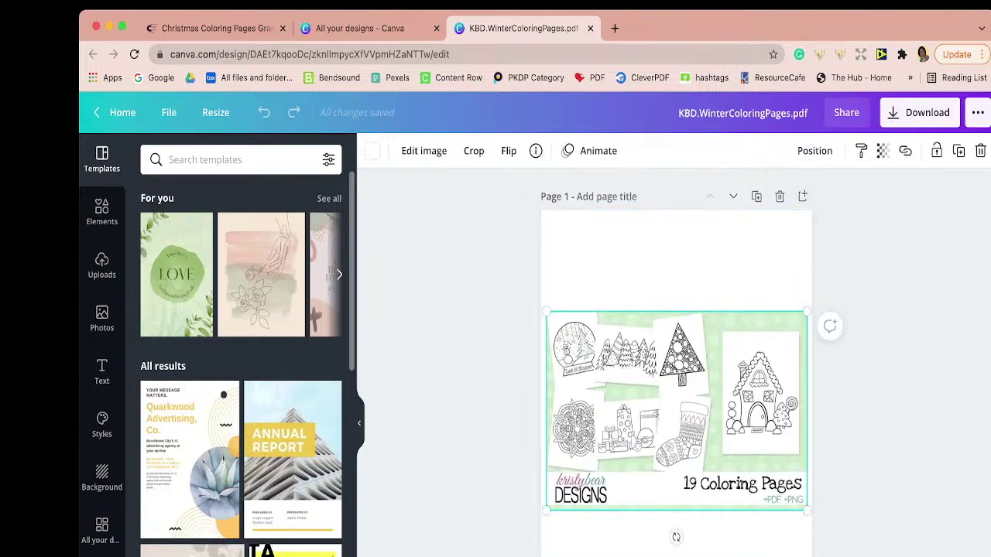
key("BackSpace")
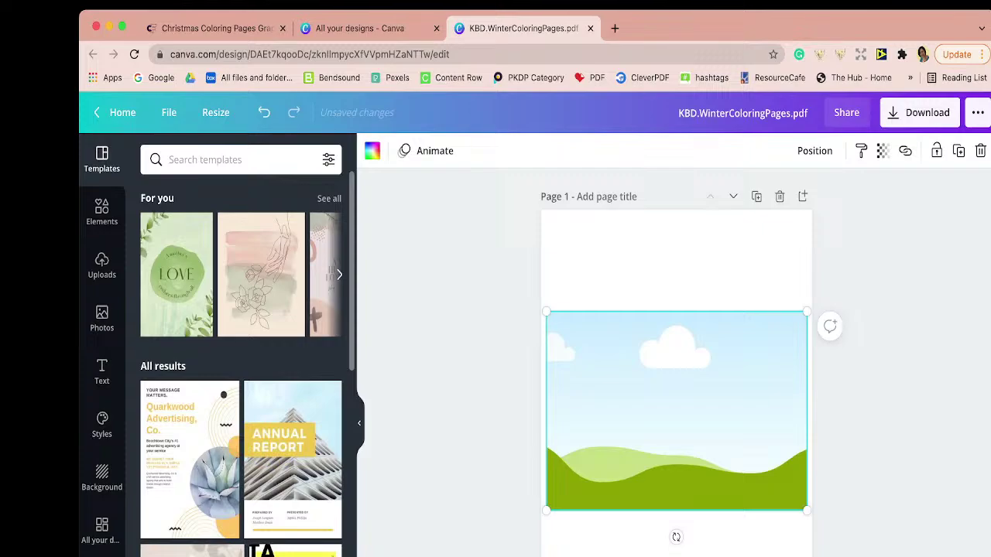
key("BackSpace")
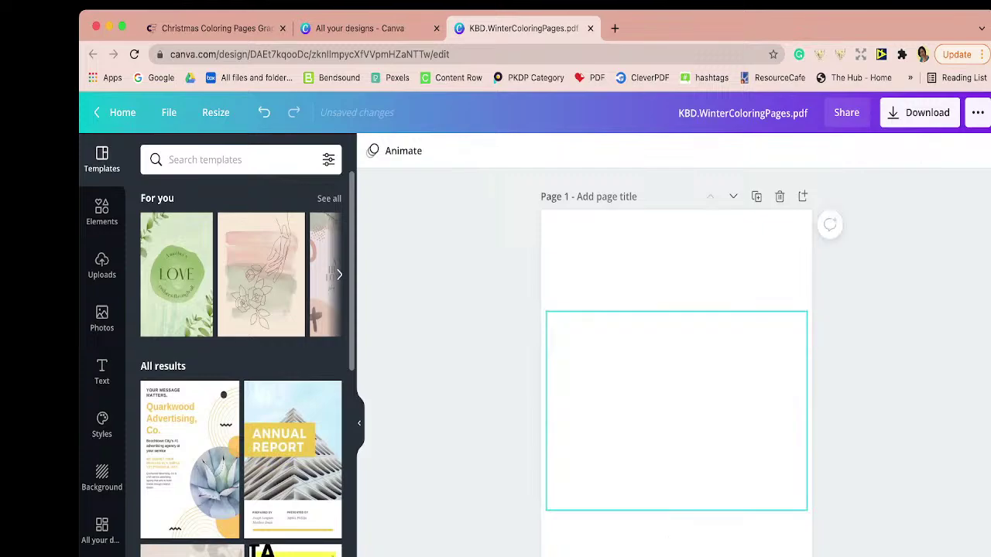
left_click(674, 511)
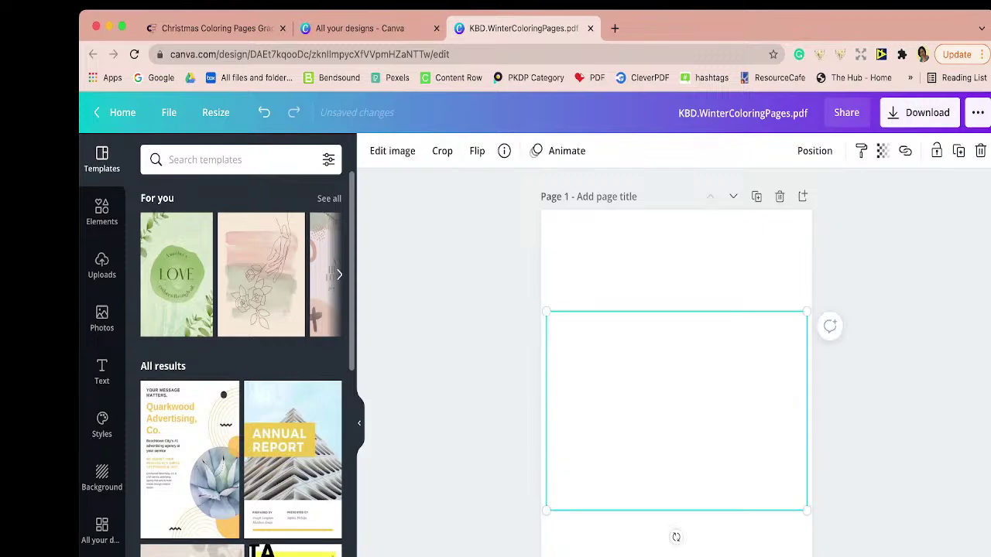
key("BackSpace")
- Review the gingerbread house, snow globe and string-lights drawings on pages 2 to 4, selecting the house image
scroll(678, 371, "down", 5)
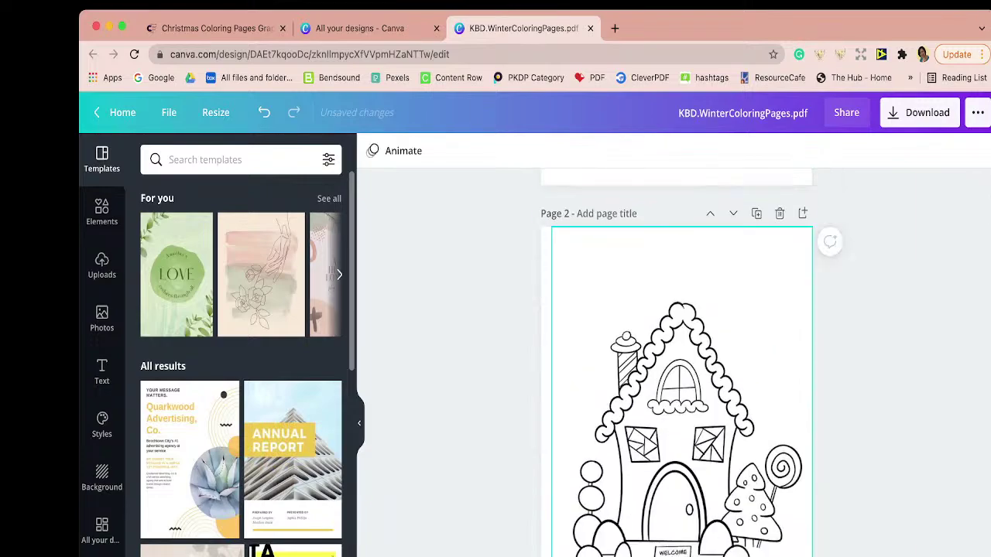
left_click(681, 387)
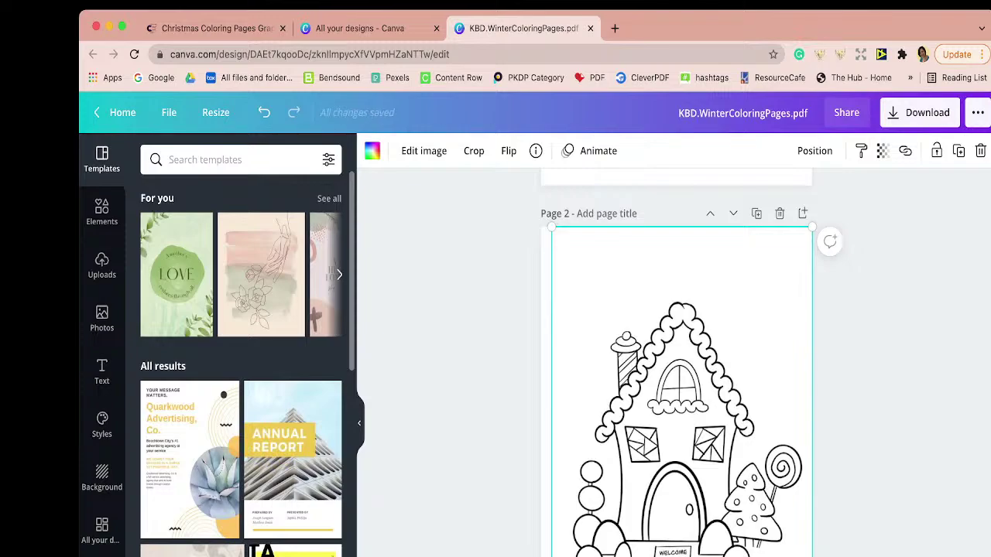
scroll(988, 236, "down", 5)
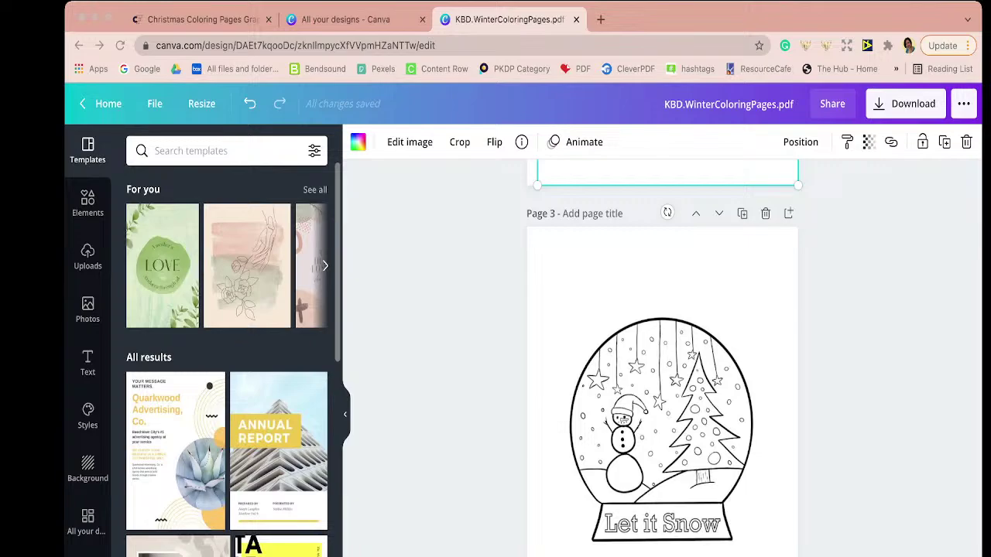
scroll(662, 356, "down", 3)
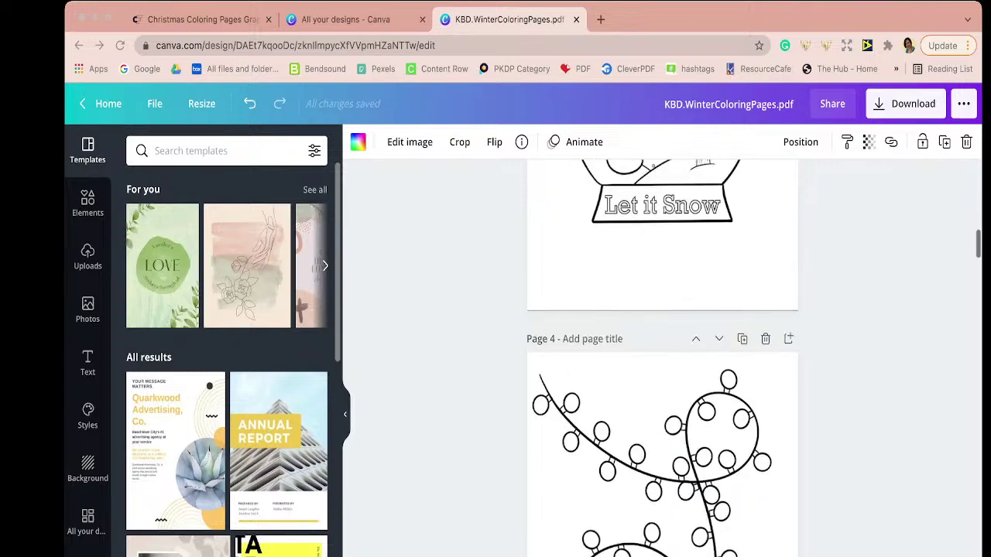
- Place the uploaded Let it Snow snow globe image on the blank page 1 and enlarge it to fill the page
scroll(662, 356, "up", 10)
scroll(661, 356, "up", 2)
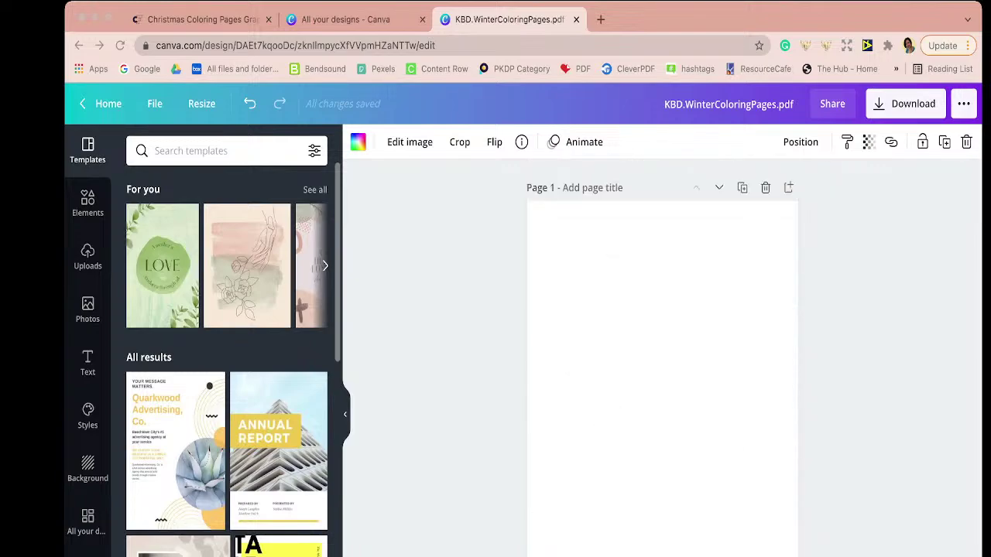
left_click(88, 258)
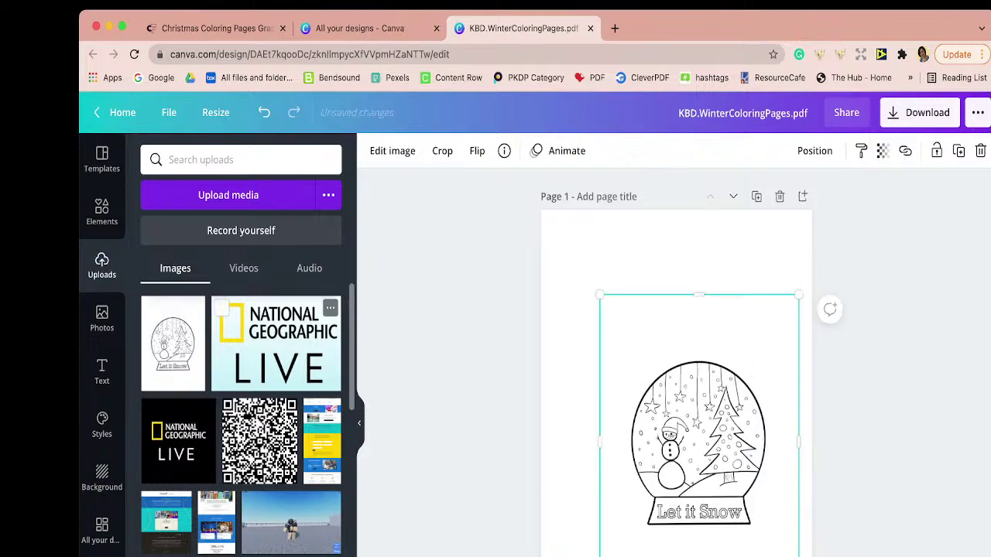
left_click(101, 211)
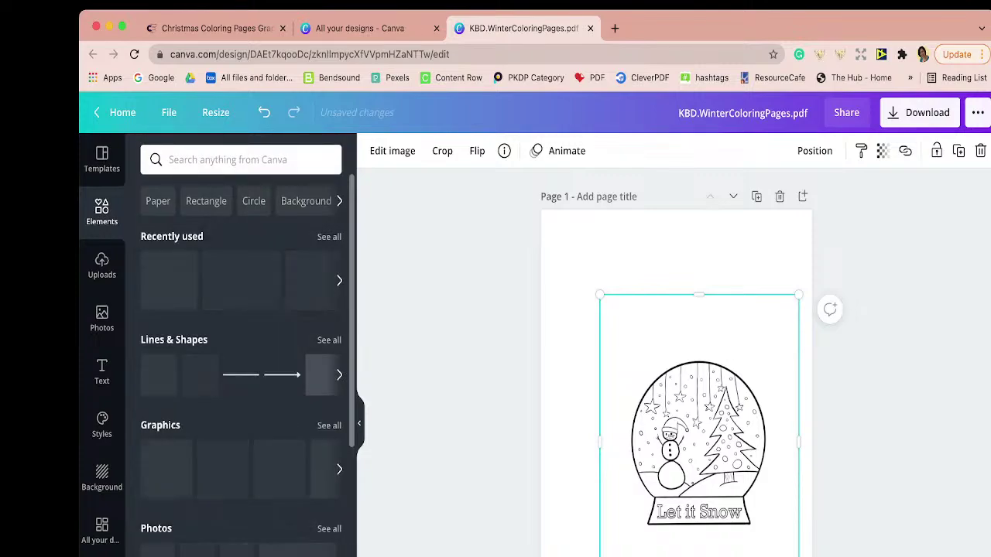
left_click_drag(599, 295, 538, 203)
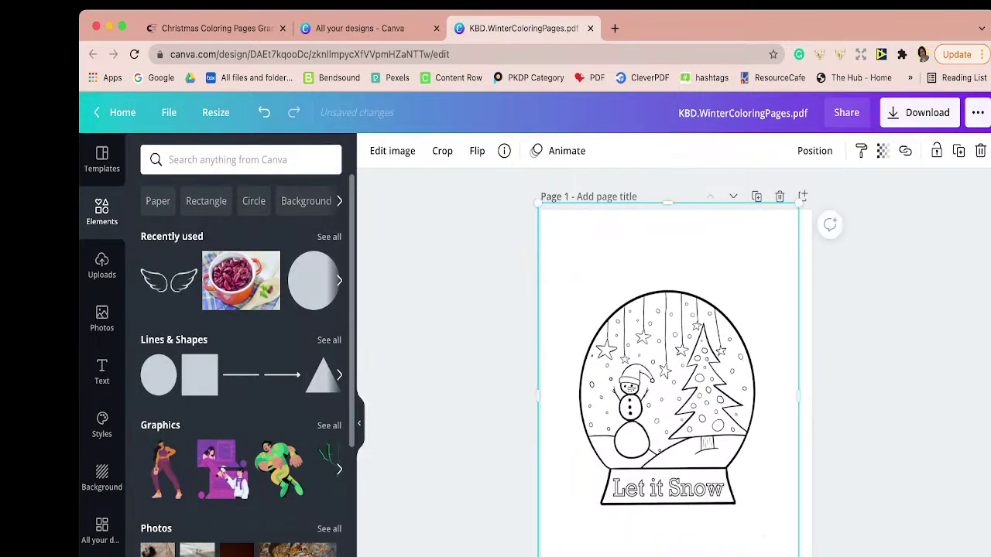
left_click_drag(799, 556, 815, 556)
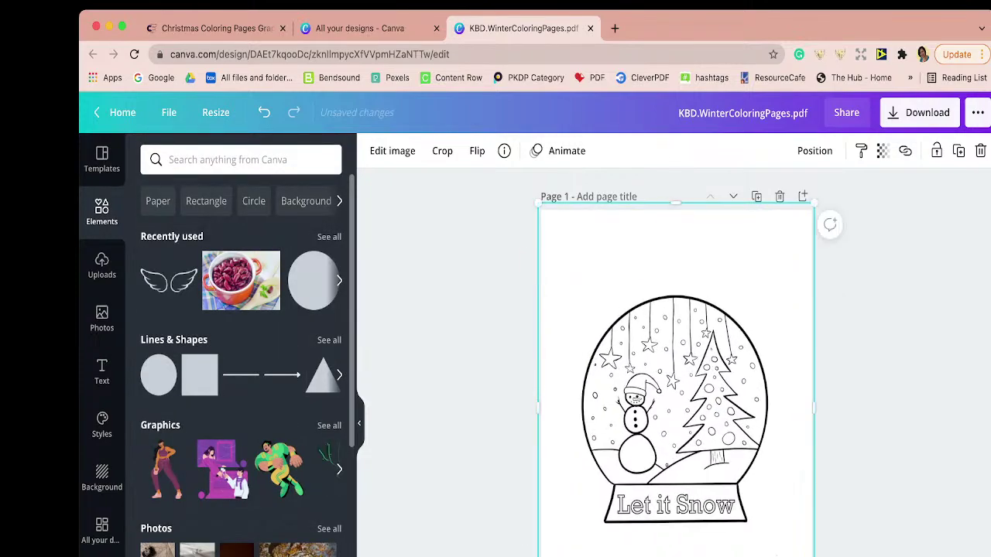
double_click(809, 553)
key("Escape")
- Try the Epic filter on page 1's snow globe image, settle on the Afterglow filter and deselect the image
left_click(392, 150)
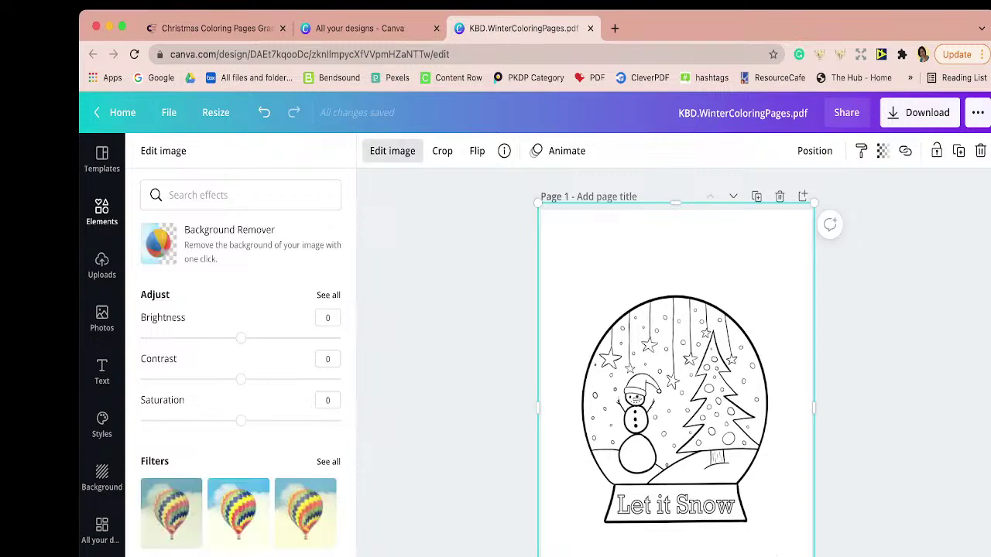
left_click(328, 462)
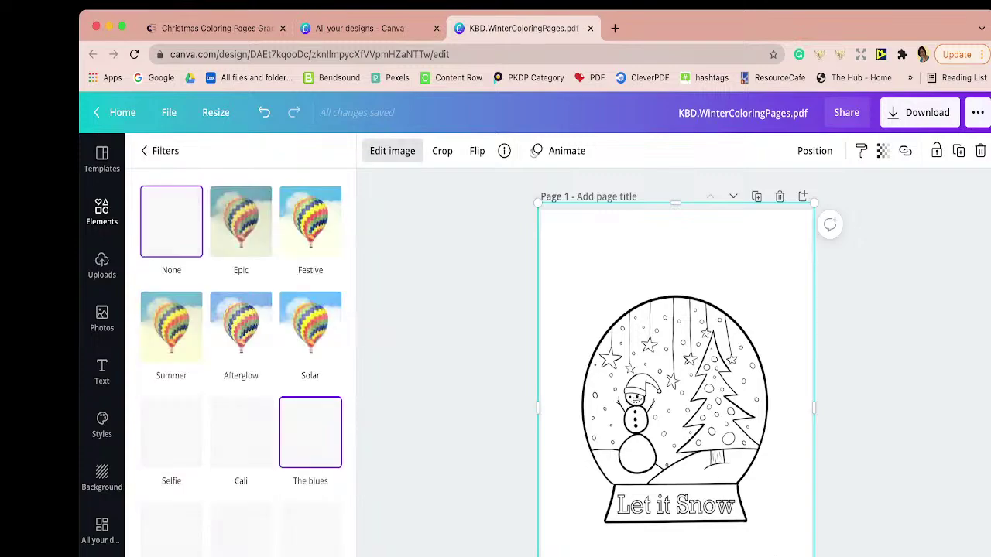
scroll(240, 364, "down", 3)
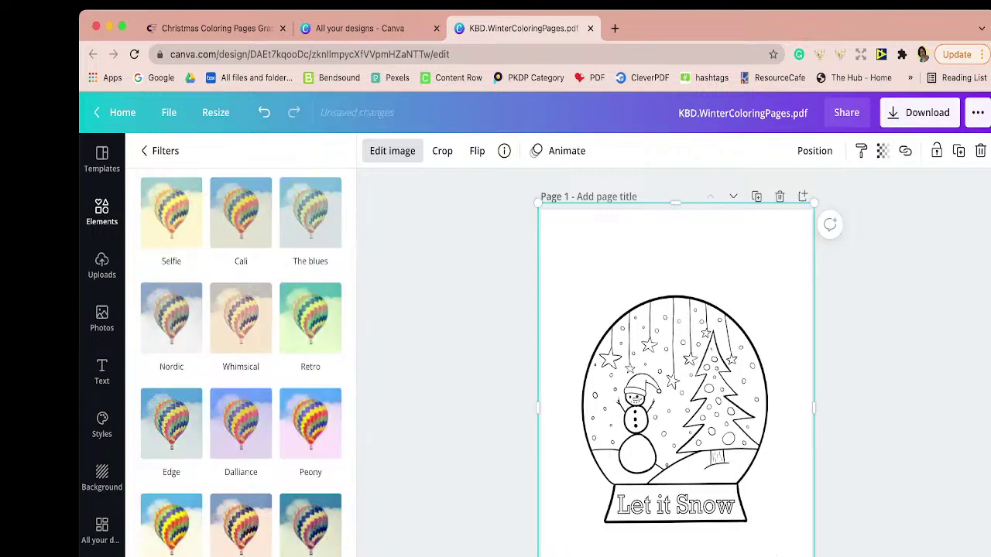
scroll(240, 363, "up", 3)
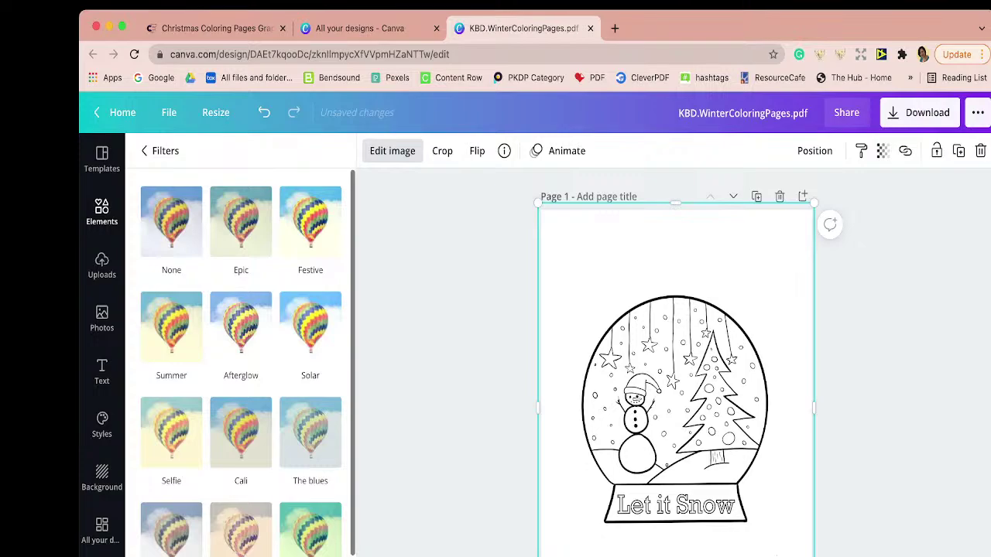
left_click(241, 223)
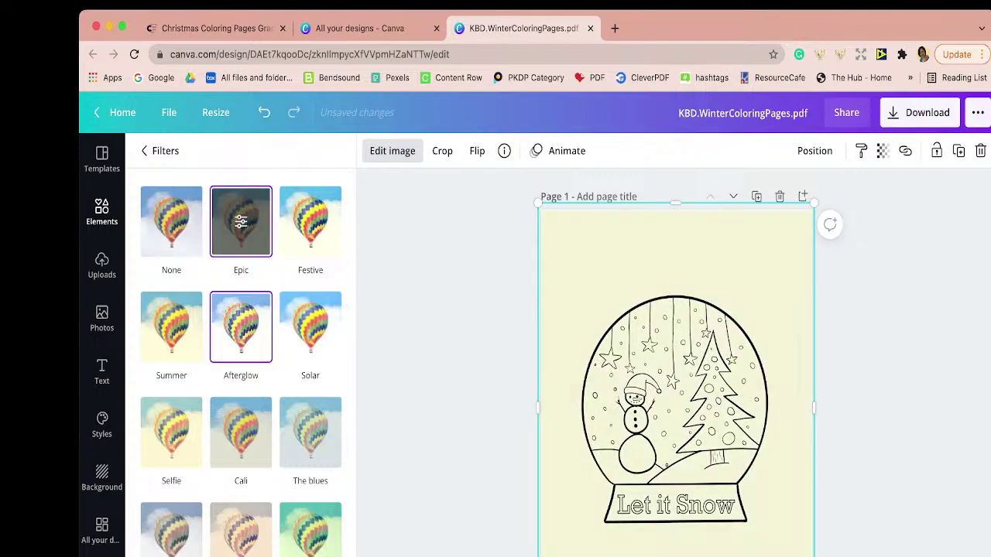
left_click(241, 327)
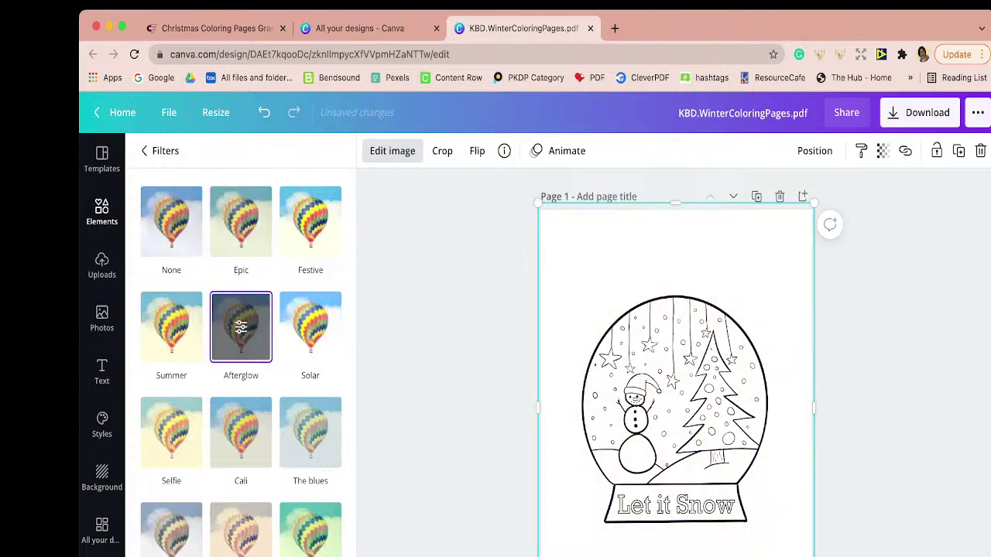
left_click(144, 151)
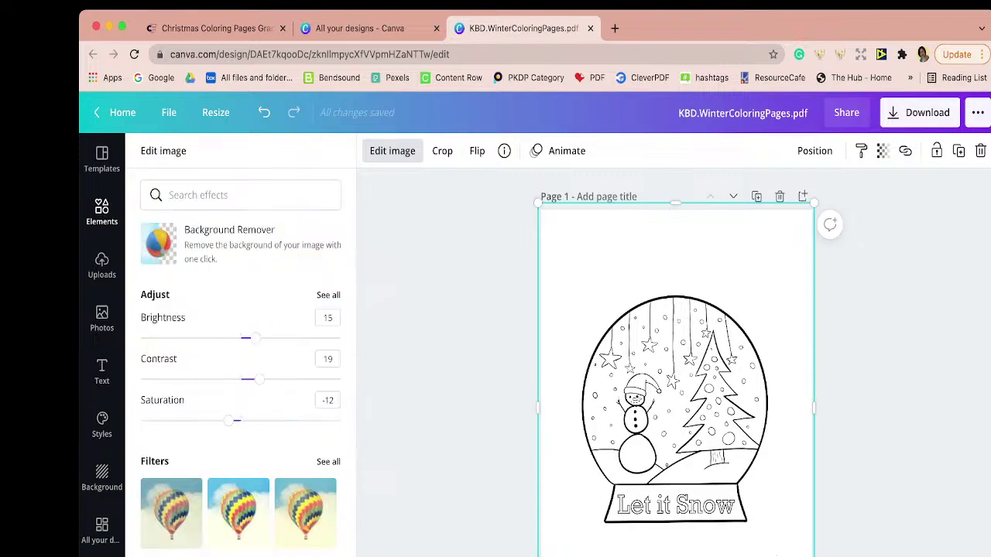
left_click(101, 211)
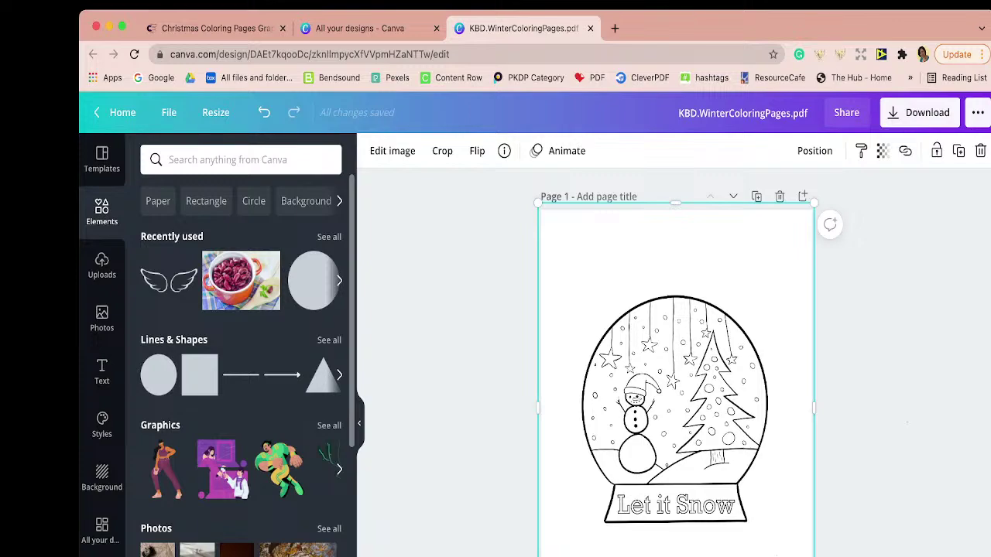
key("Escape")
- Go to the gingerbread house on page 2, search the elements for "Christmas border" and limit the results to graphics
scroll(676, 348, "down", 5)
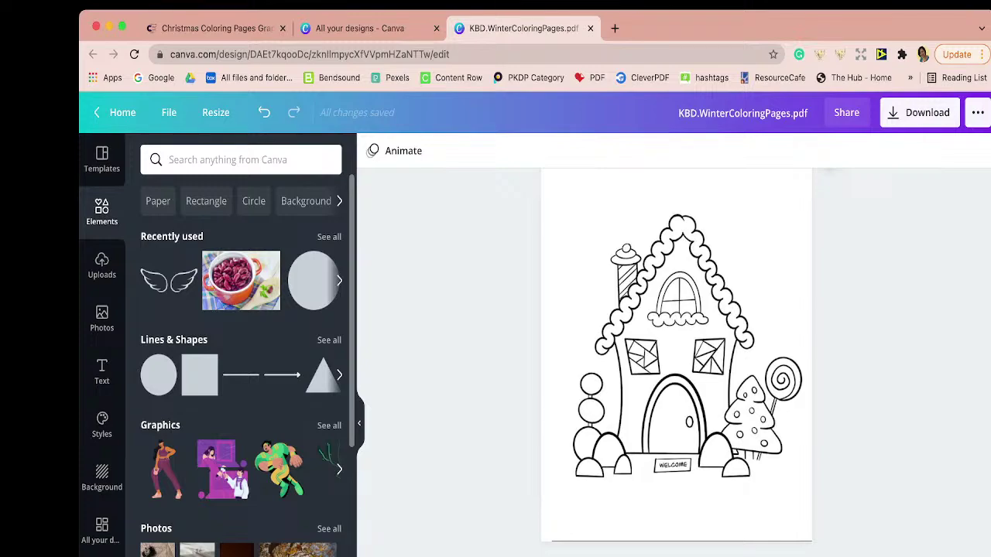
scroll(676, 372, "up", 2)
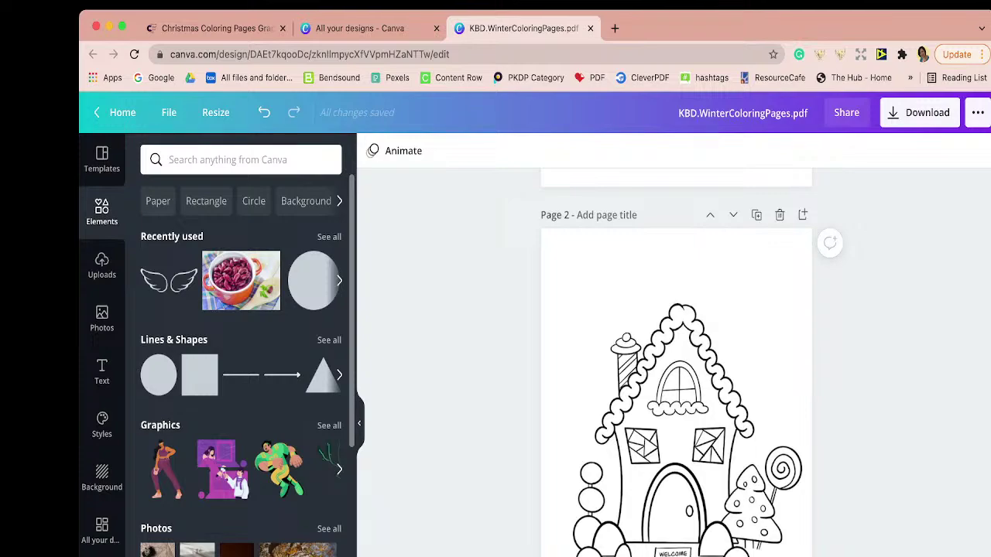
left_click(232, 160)
type("chir")
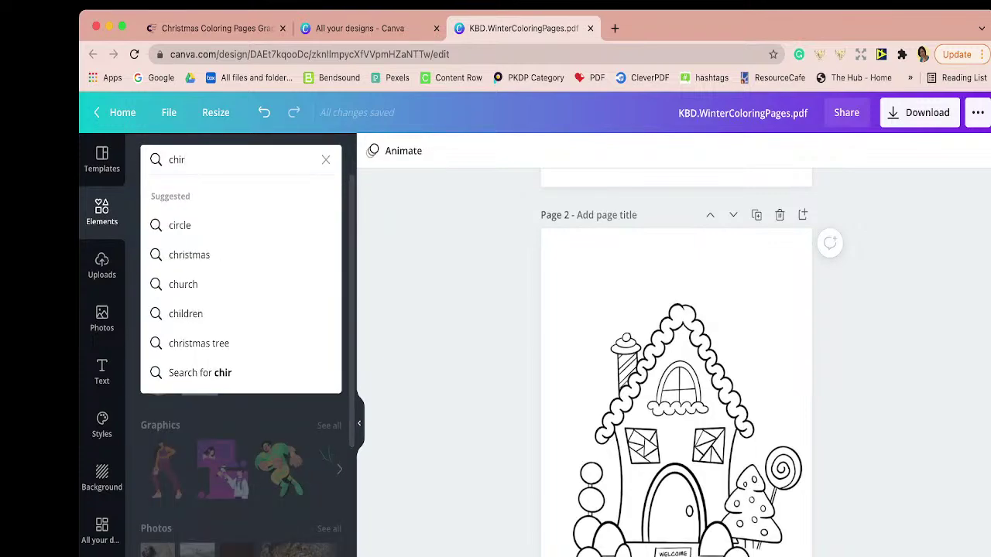
key("BackSpace")
key("BackSpace")
type("ristmas")
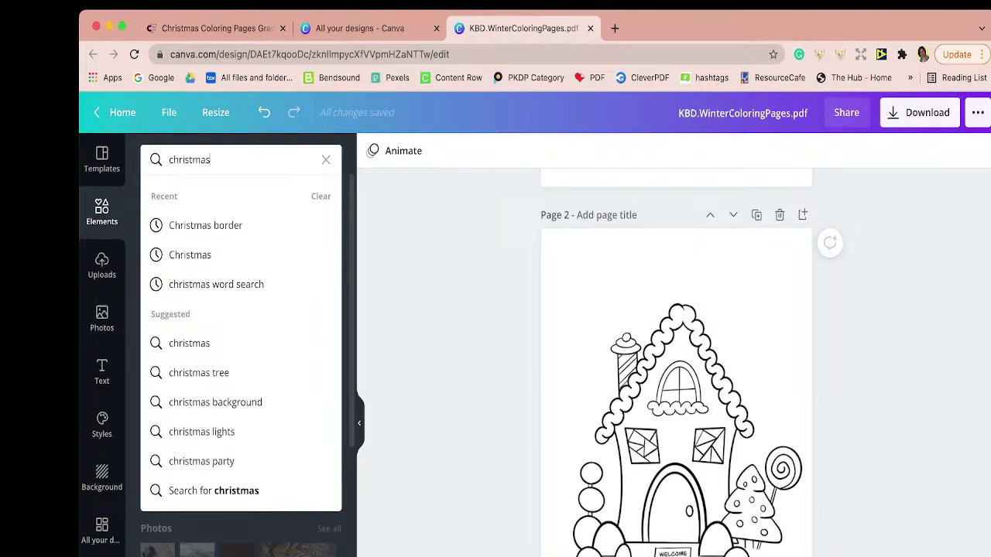
left_click(205, 225)
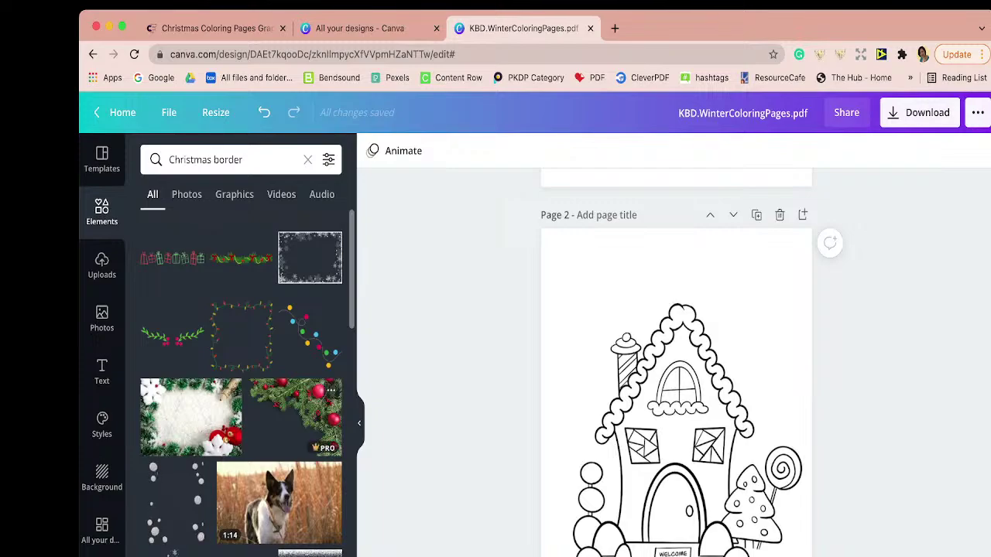
scroll(241, 349, "down", 3)
scroll(241, 383, "down", 3)
scroll(241, 383, "up", 5)
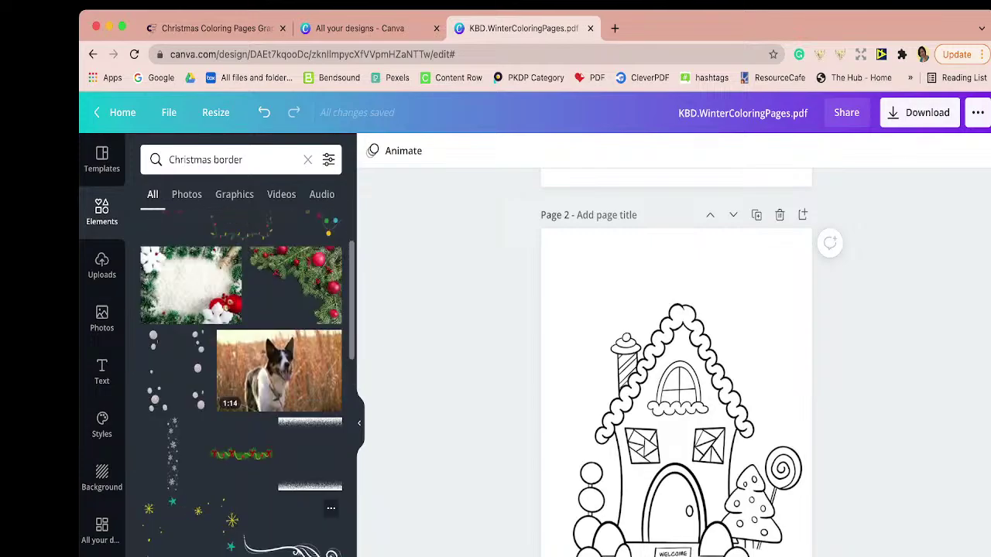
left_click(234, 194)
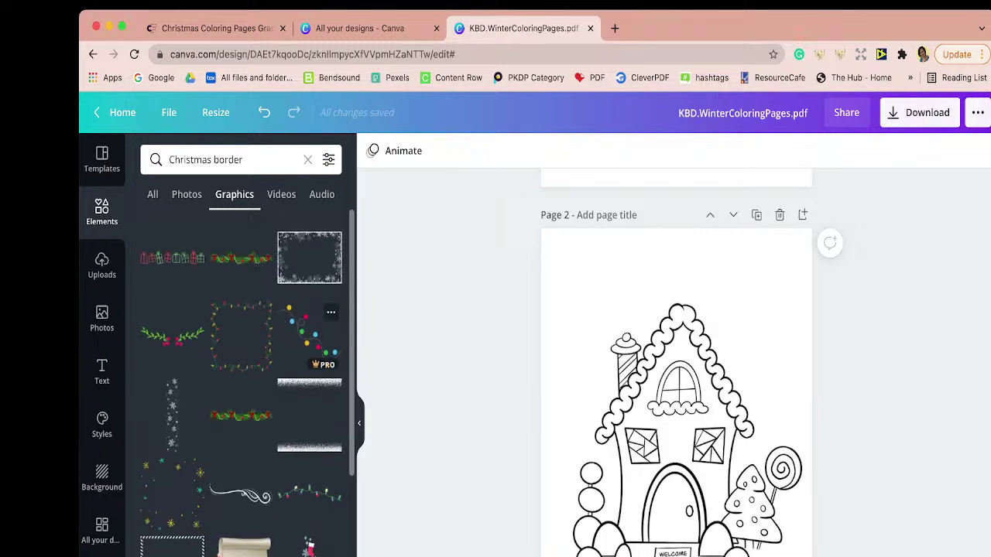
- Add the diagonal coloured string-lights graphic to page 2, rotate it roughly level and enlarge it above the house to about 6.8 by 5.9
left_click(310, 333)
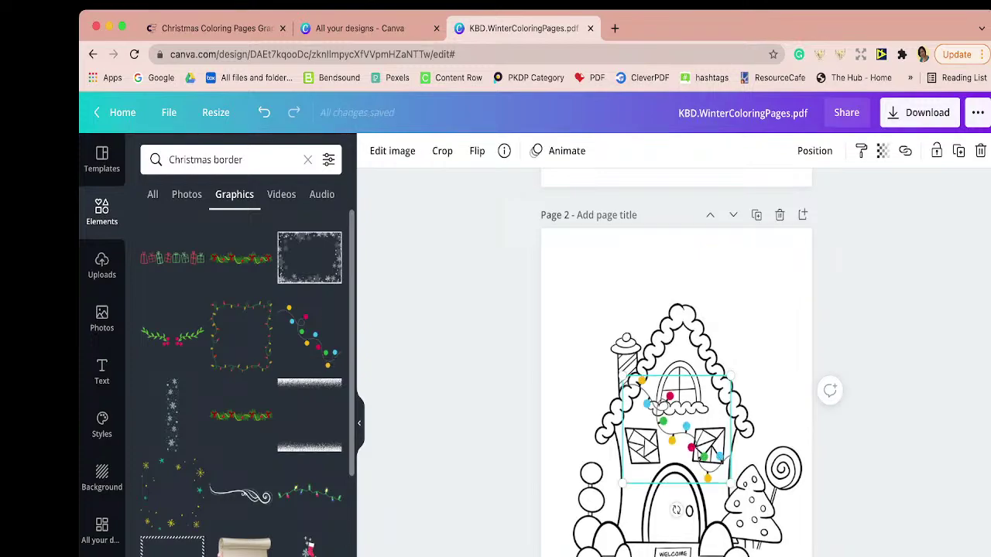
left_click_drag(676, 430, 606, 283)
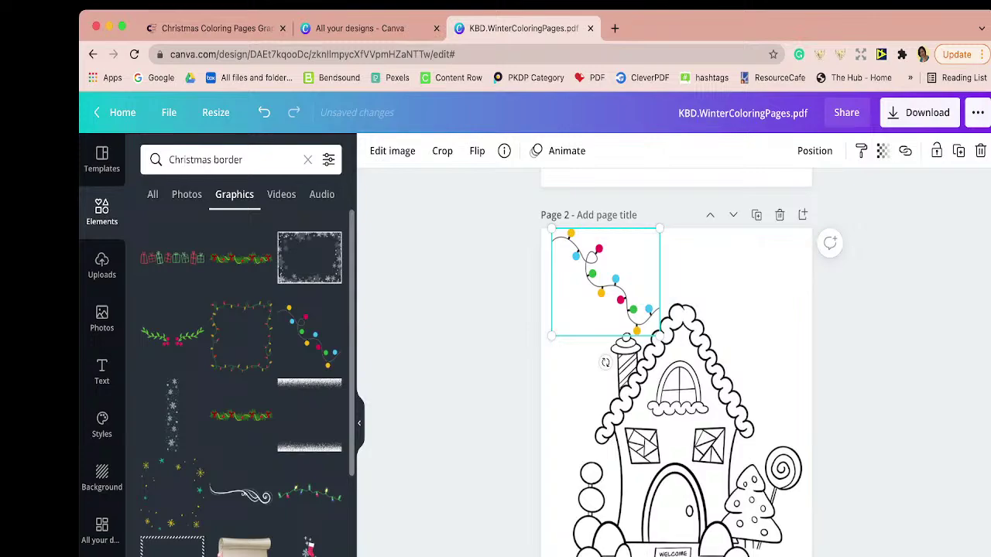
left_click_drag(605, 362, 646, 348)
left_click_drag(676, 290, 830, 308)
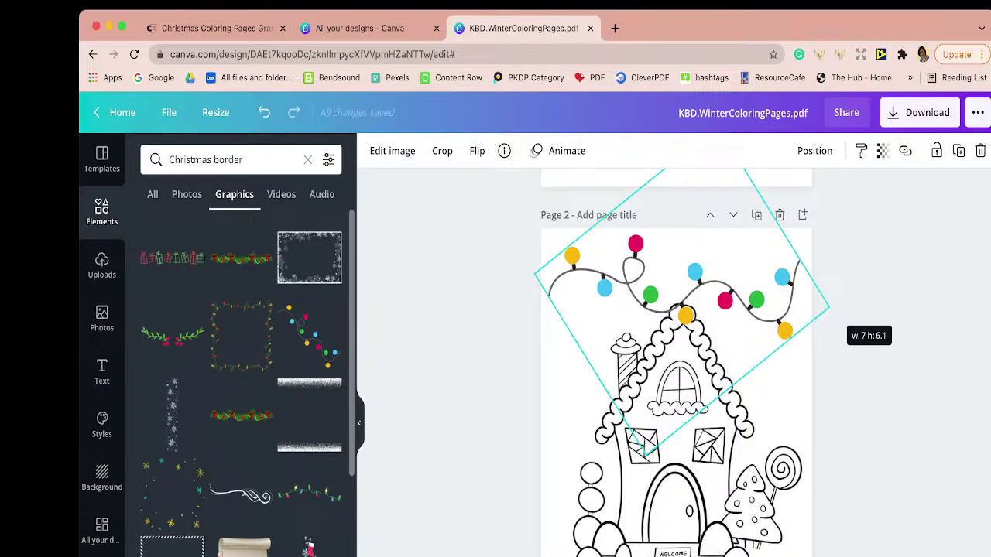
left_click_drag(828, 308, 819, 306)
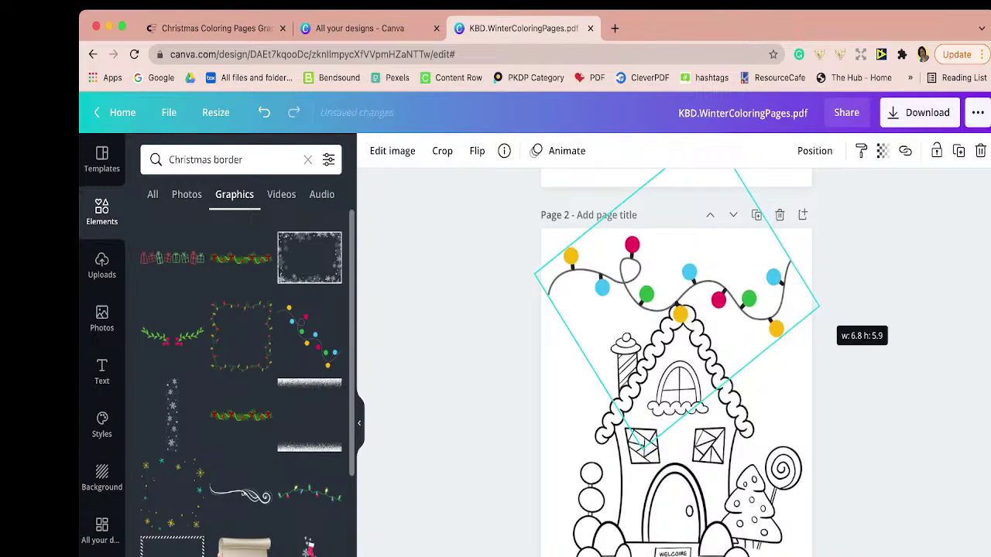
- Try the Calico screen effect on the rotated string-lights graphic and remove the graphic from page 2
left_click(393, 151)
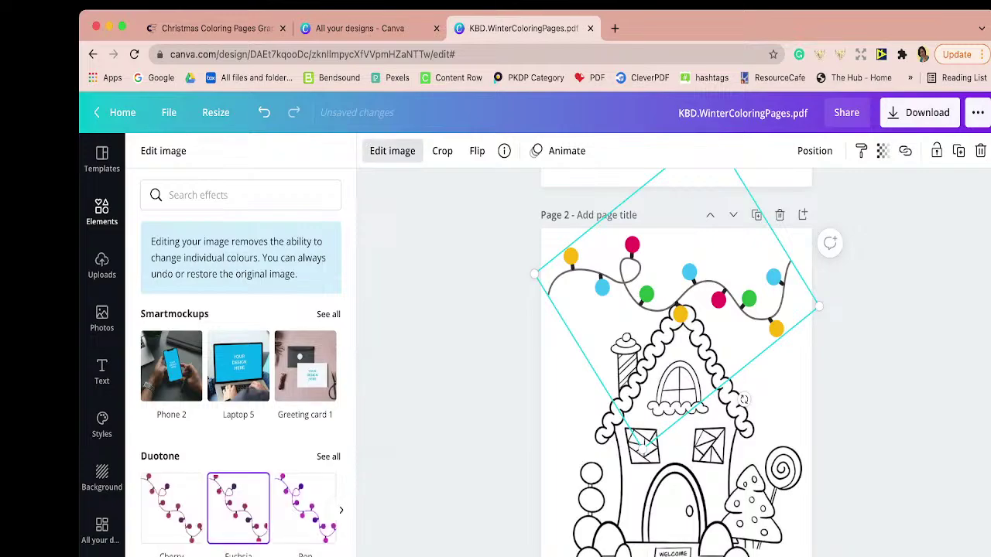
scroll(240, 349, "down", 2)
scroll(240, 348, "down", 4)
scroll(240, 348, "up", 2)
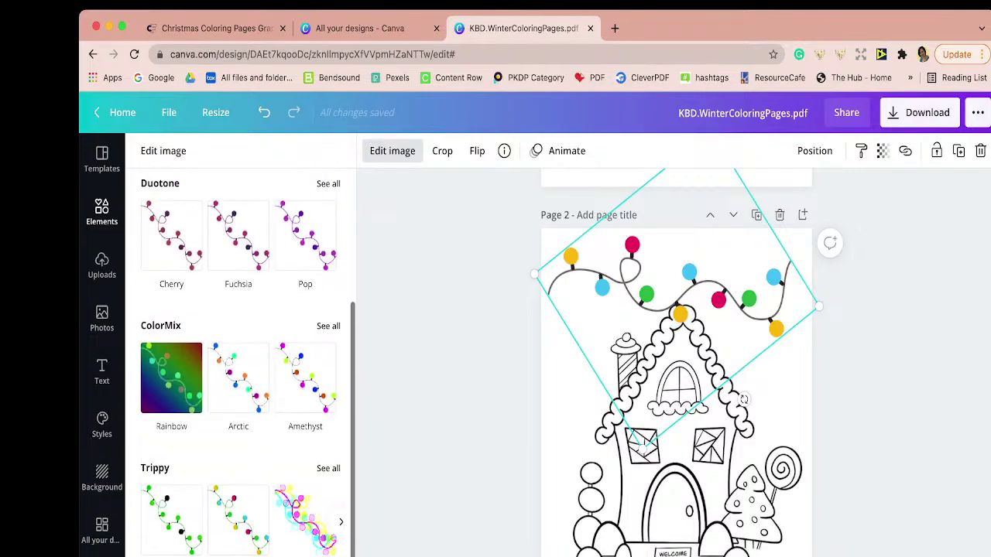
scroll(171, 495, "down", 6)
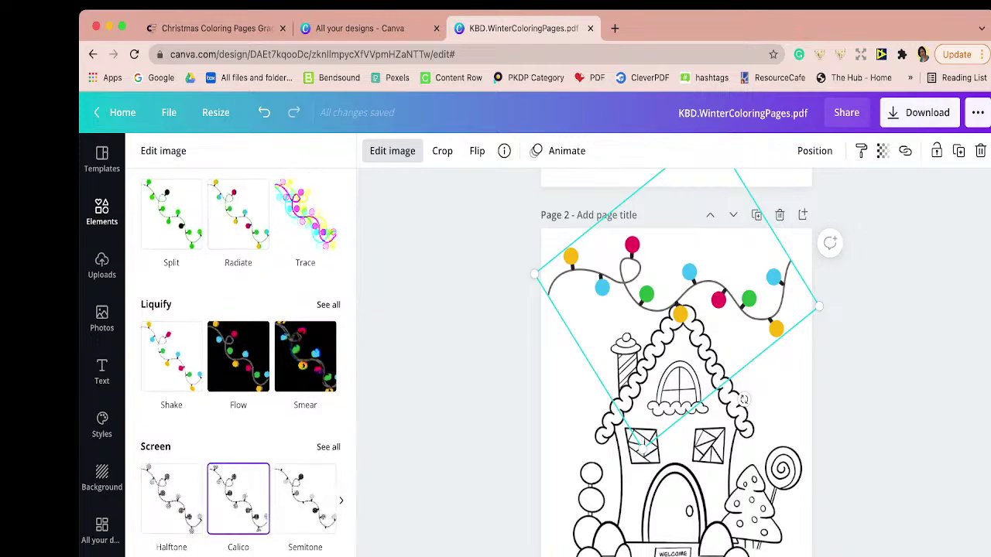
left_click(238, 499)
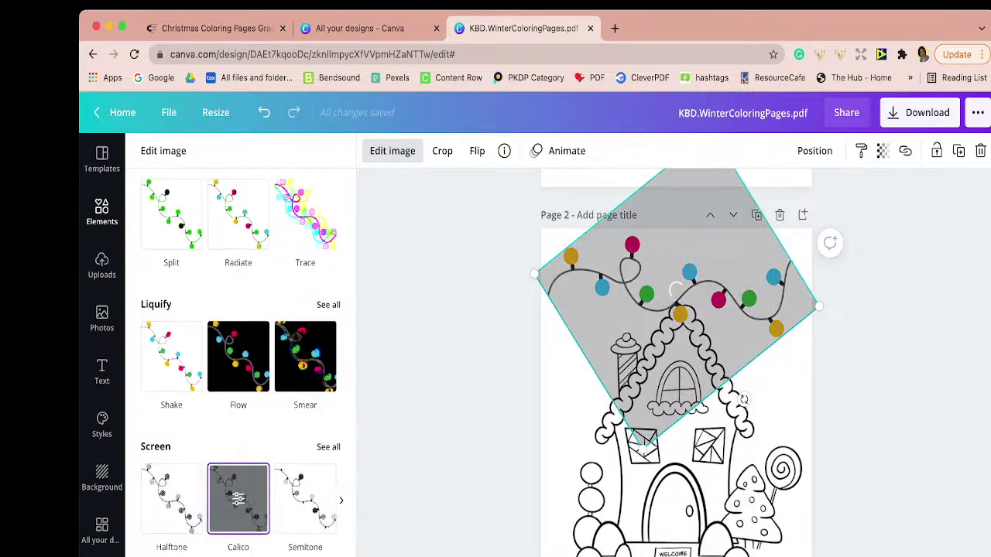
- Add the thin horizontal string-lights border from the Christmas border graphics to page 2 and enlarge it across the page above the house
left_click(101, 213)
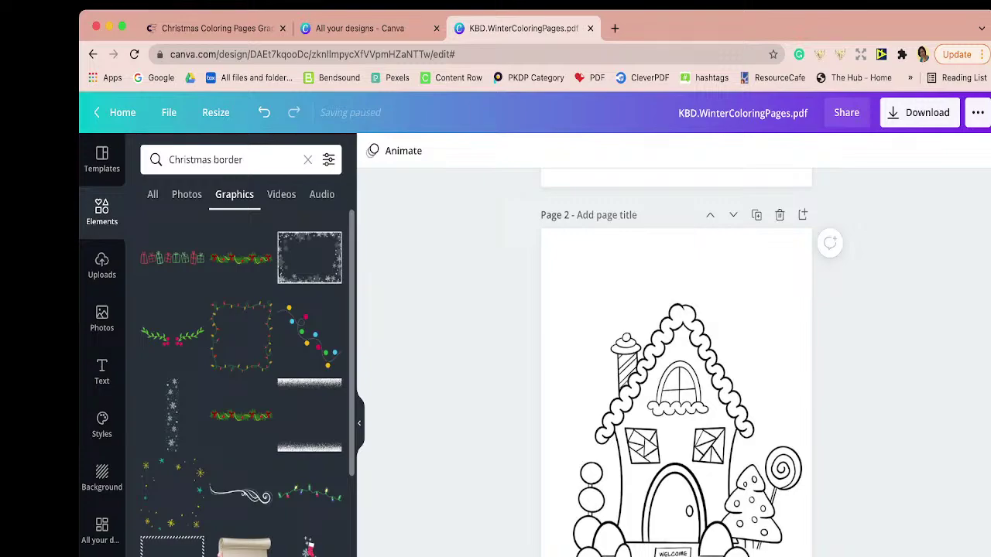
scroll(241, 387, "down", 5)
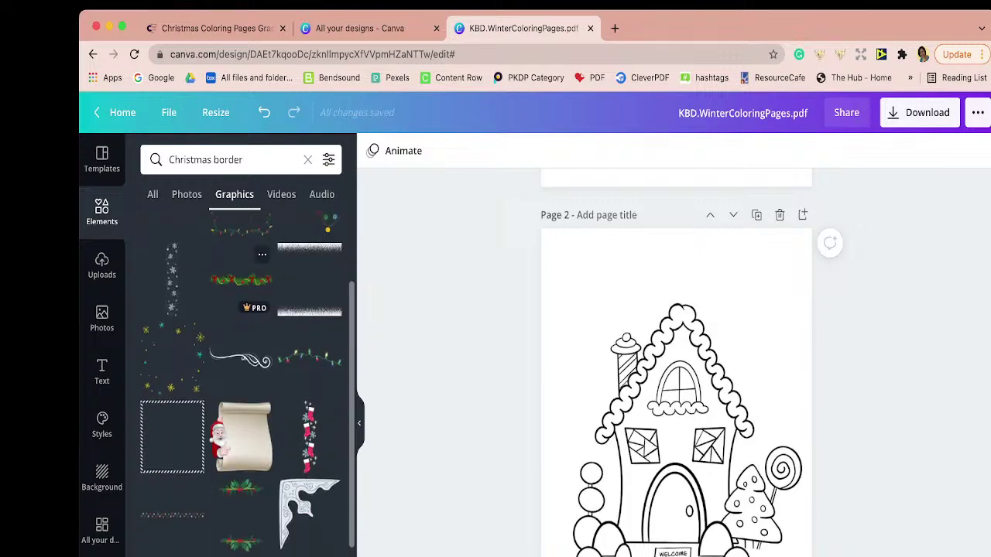
left_click(172, 412)
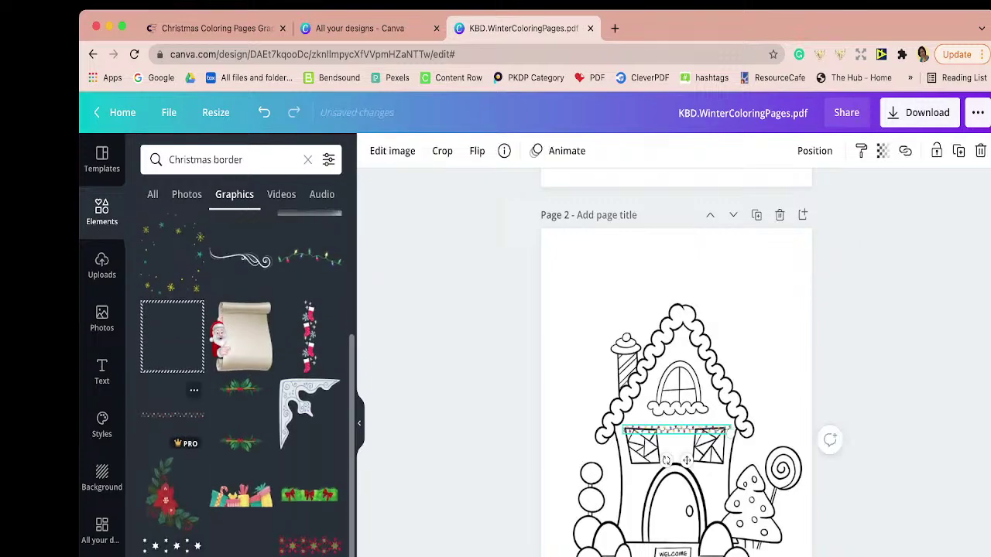
left_click_drag(676, 431, 802, 264)
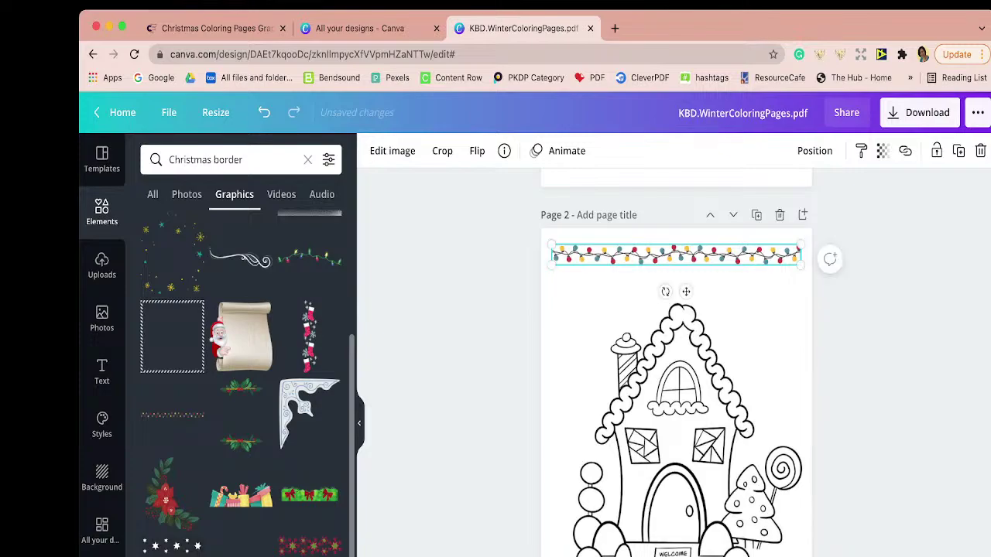
- Look through the image effects for the string-lights border and delete page 2 with the gingerbread house
left_click(392, 151)
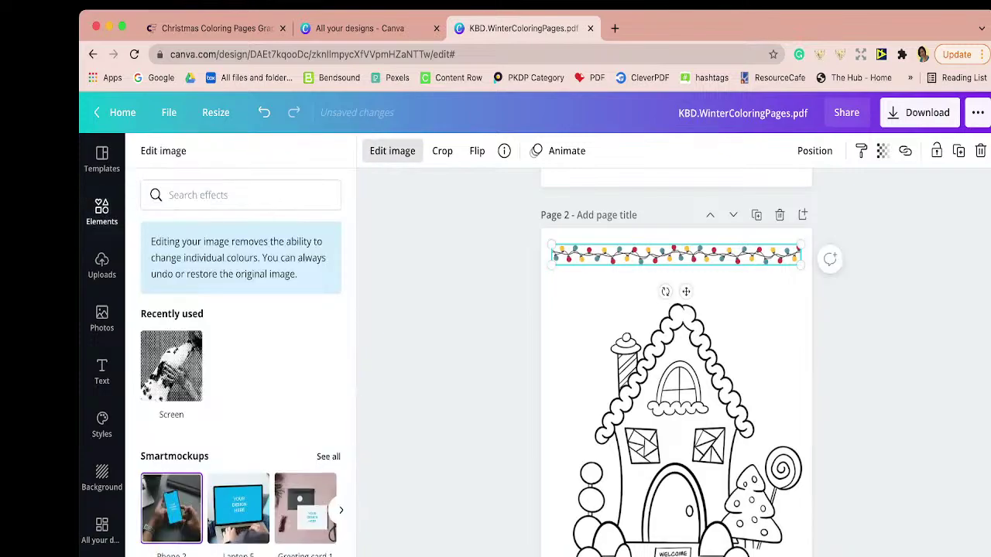
scroll(238, 356, "down", 10)
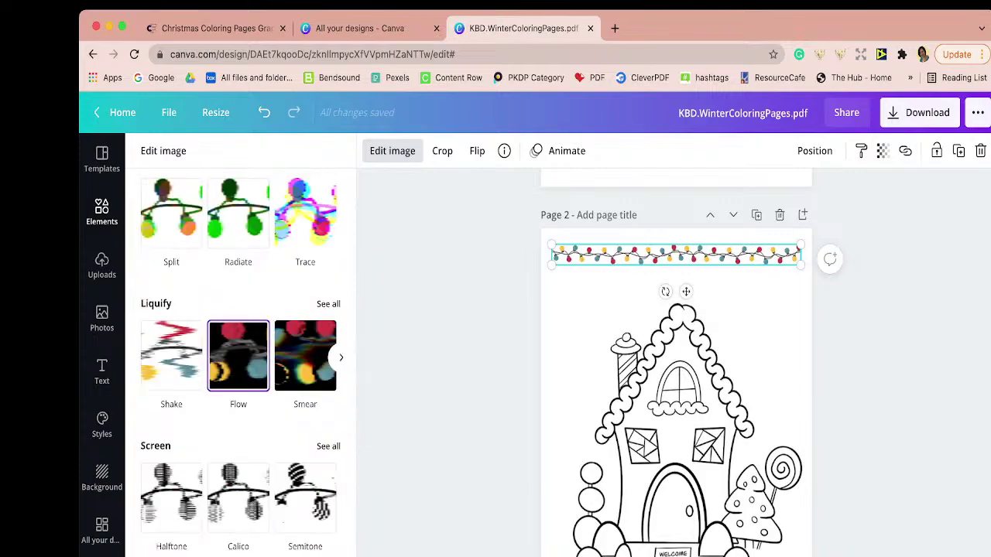
scroll(238, 379, "up", 6)
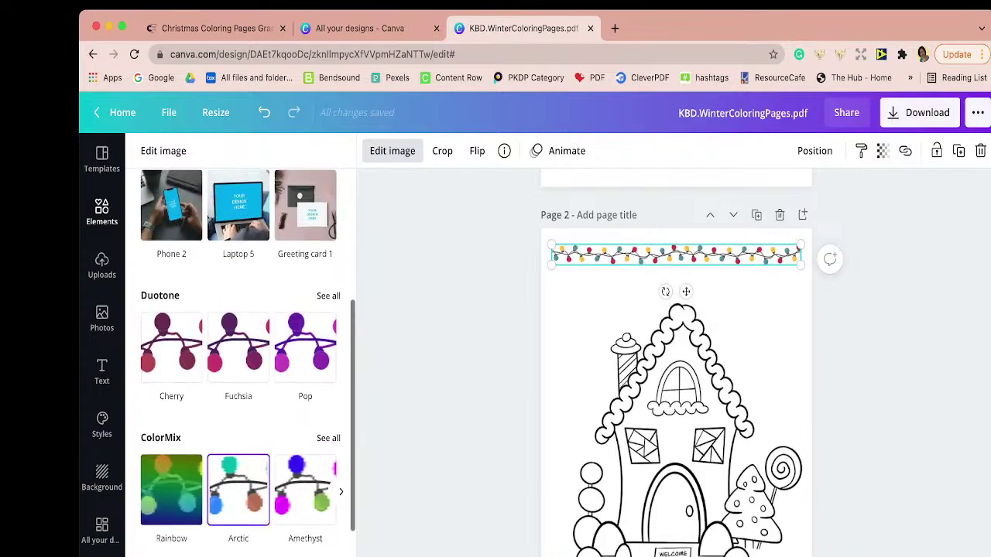
scroll(237, 387, "up", 4)
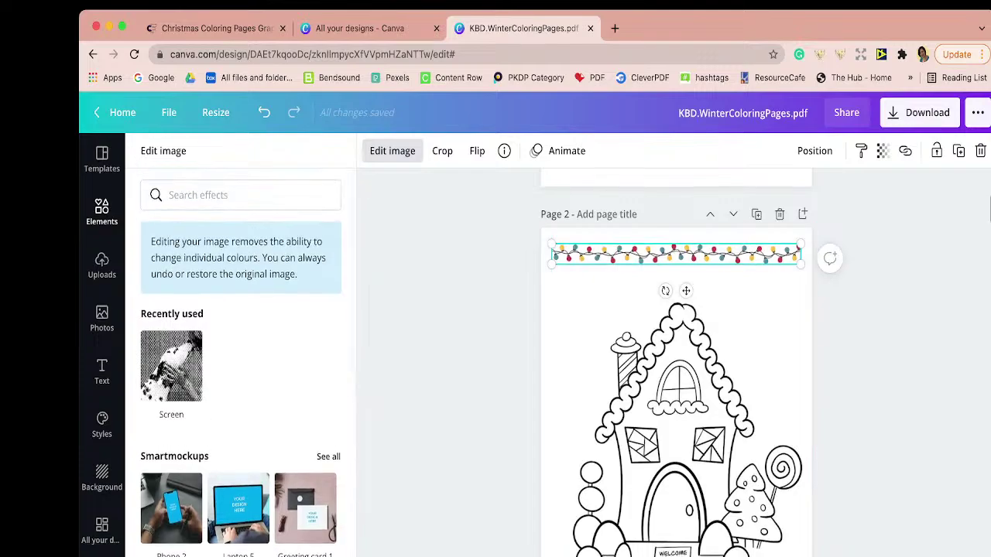
left_click(779, 214)
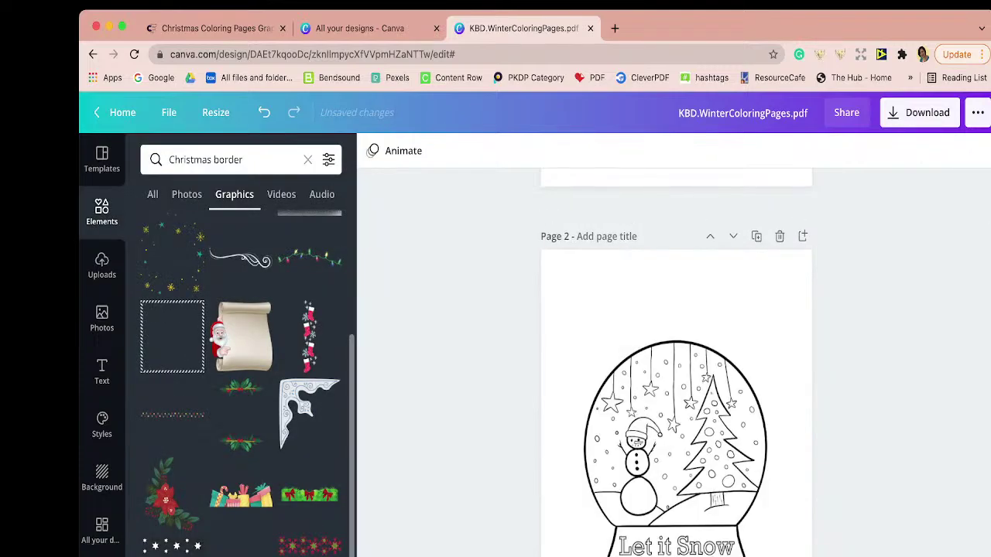
- Add the green leaf-and-red-berry graphic from the Christmas border graphics to page 2 and place it above the snow globe
scroll(240, 313, "down", 5)
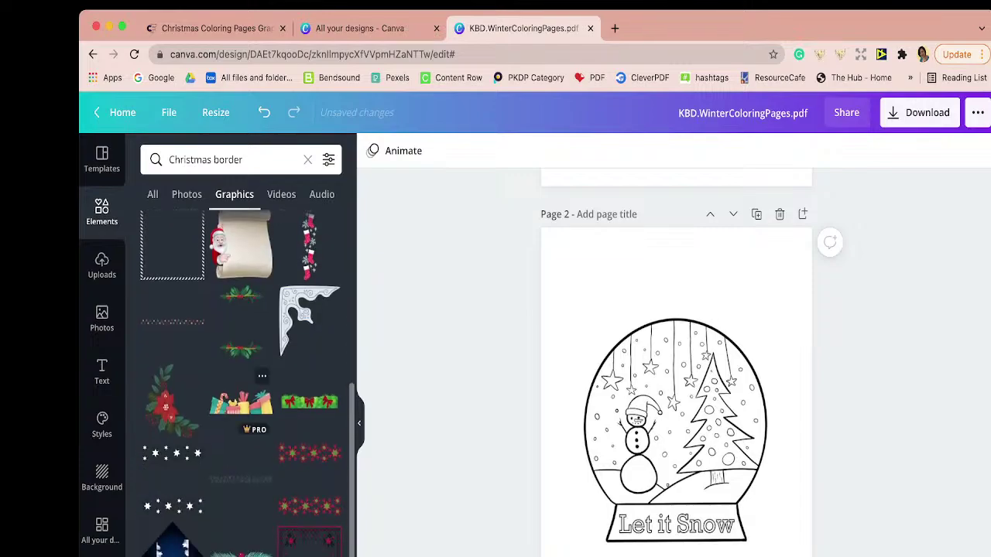
scroll(241, 317, "down", 3)
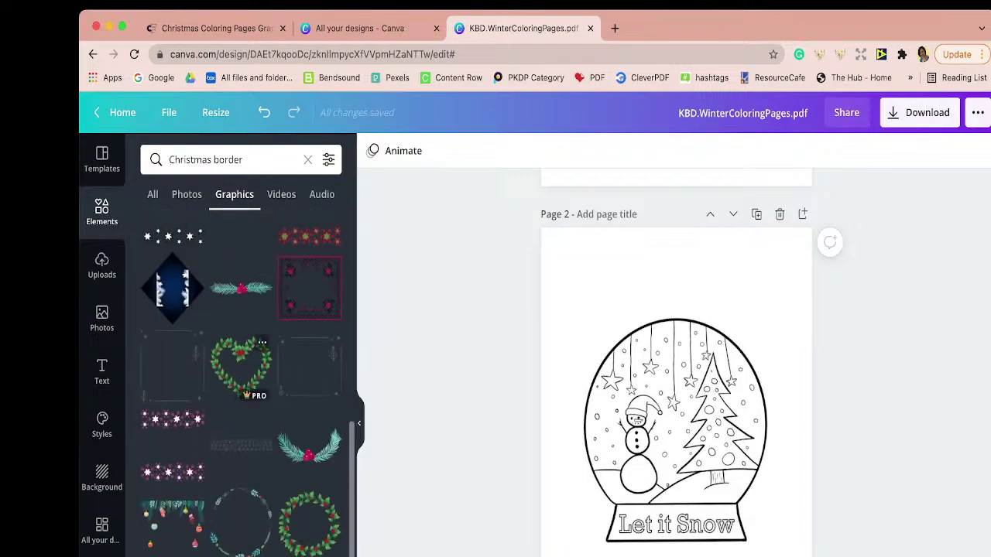
scroll(240, 487, "up", 3)
scroll(240, 418, "up", 8)
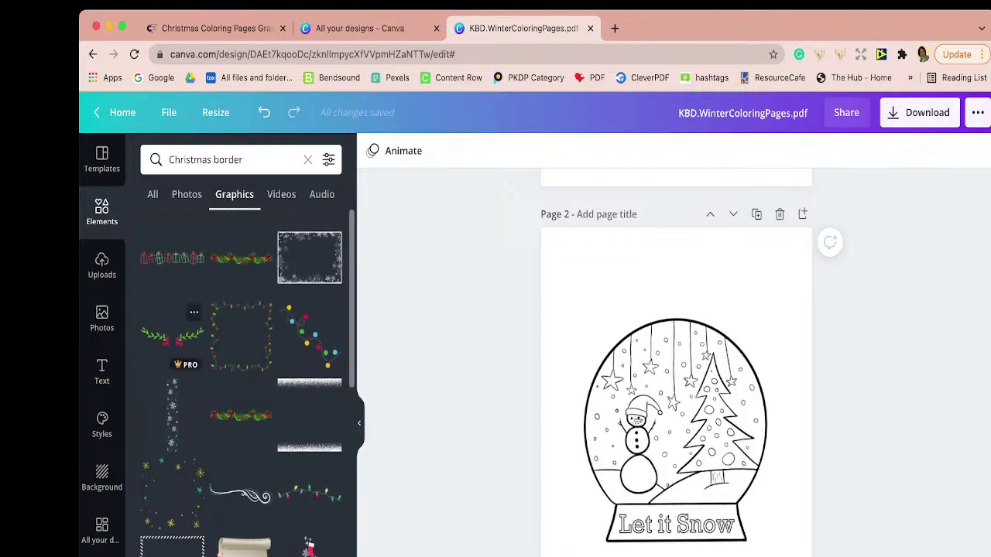
left_click(172, 334)
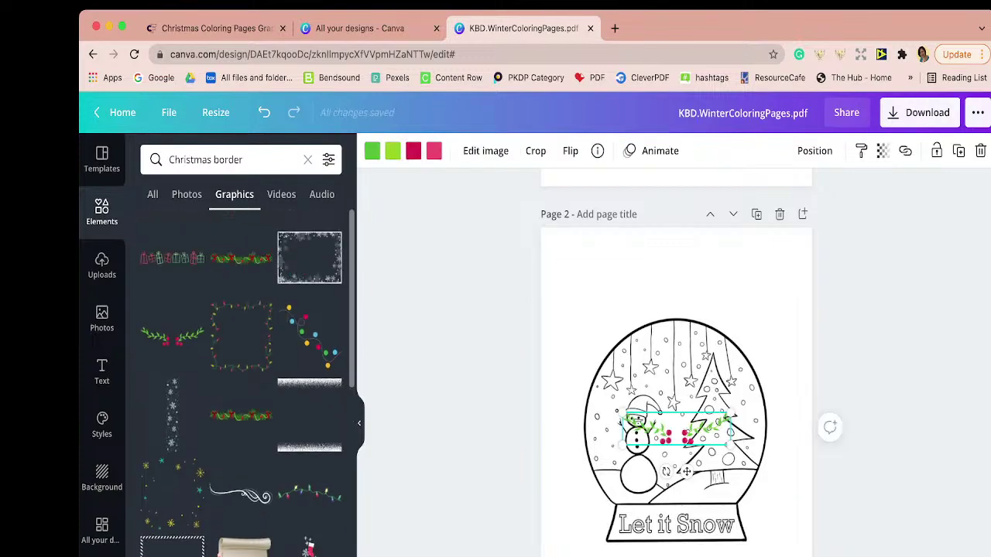
left_click_drag(662, 426, 642, 254)
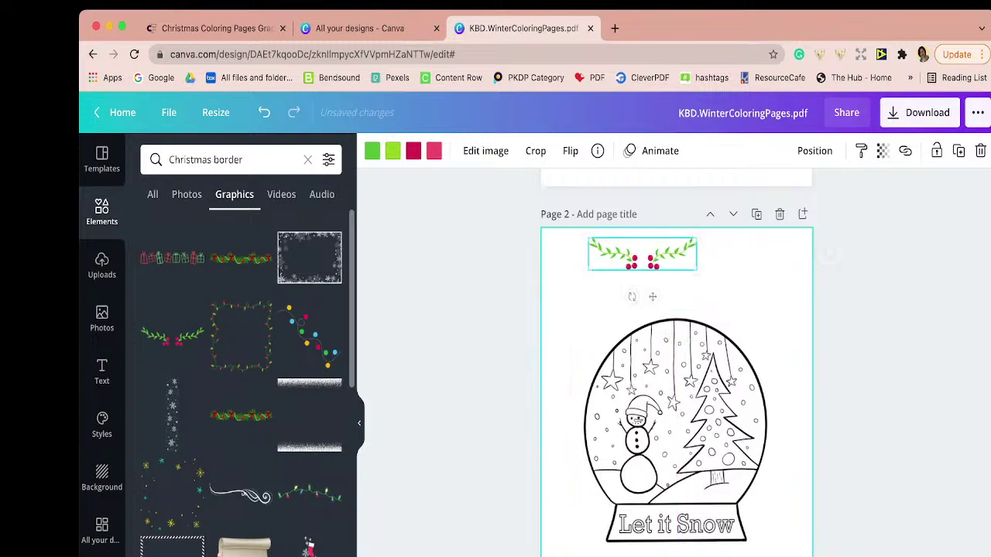
- Enlarge the leaf-and-berry graphic to nearly the snow globe's width and nudge it slightly down the page
left_click_drag(696, 270, 755, 288)
key("Down")
key("Down")
key("Down")
key("Down")
key("Down")
key("Down")
key("Down")
key("Down")
key("Down")
key("Down")
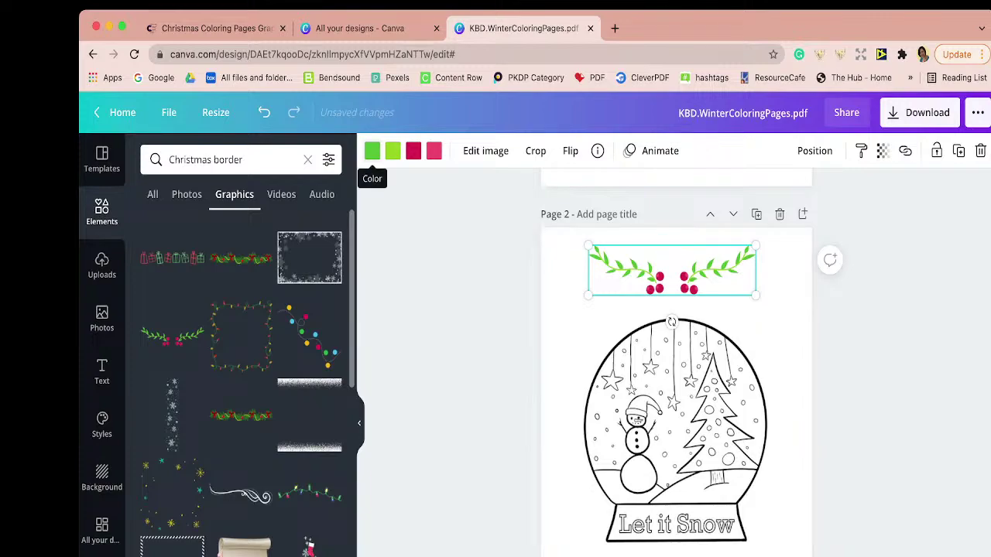
- Recolour the leaf-and-berry graphic with medium-grey leaves, light-grey stems, dark-grey berries and Gray #737373 for the remaining pink
left_click(371, 151)
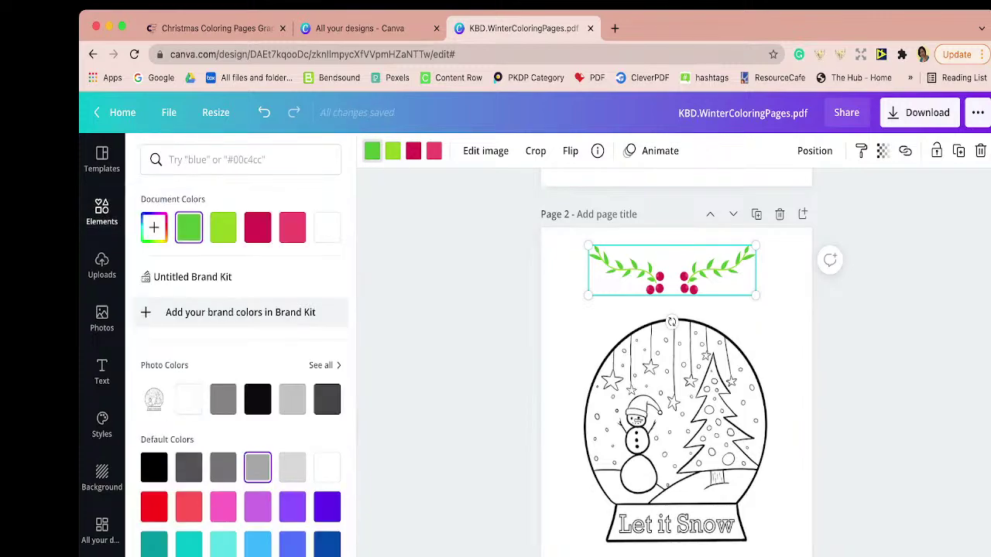
left_click(258, 467)
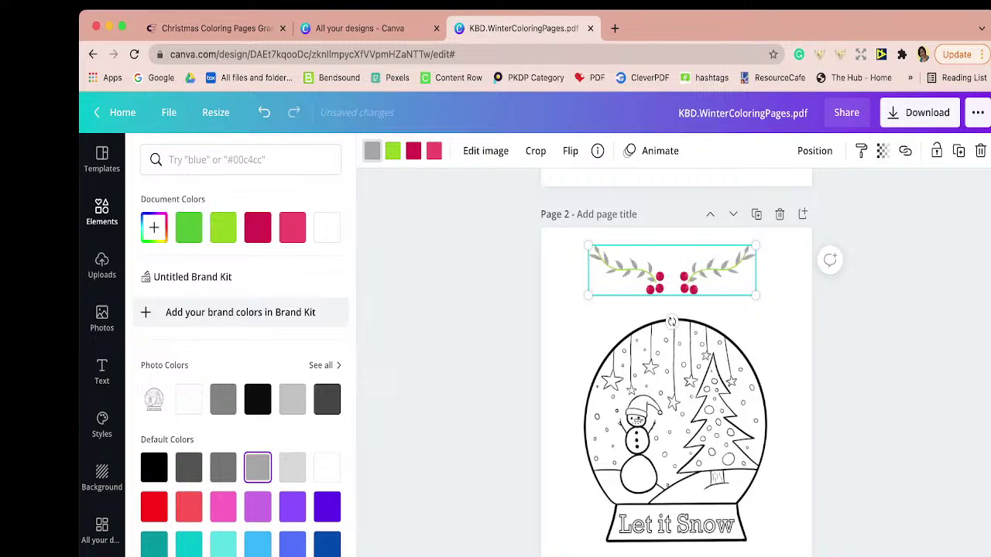
left_click(393, 151)
left_click(292, 466)
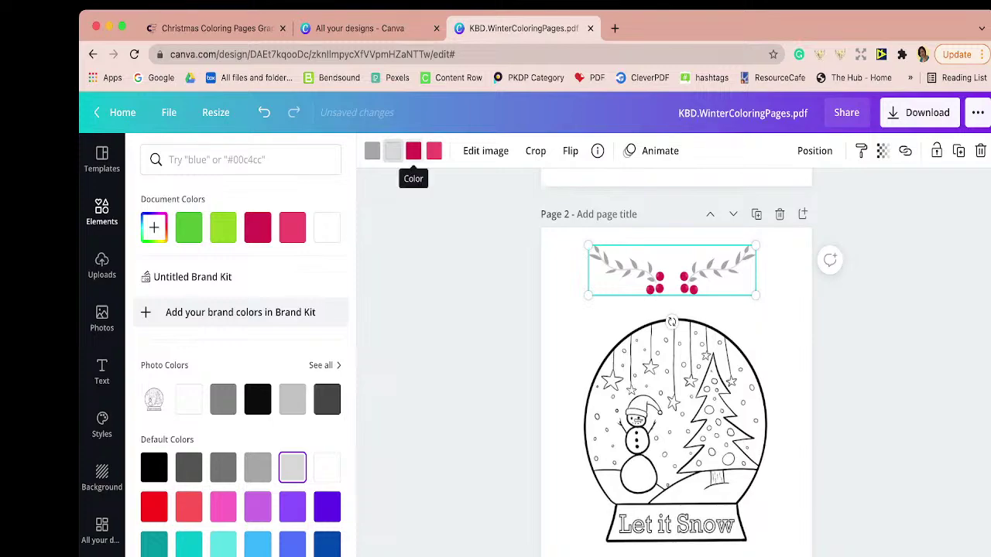
left_click(413, 151)
left_click(189, 467)
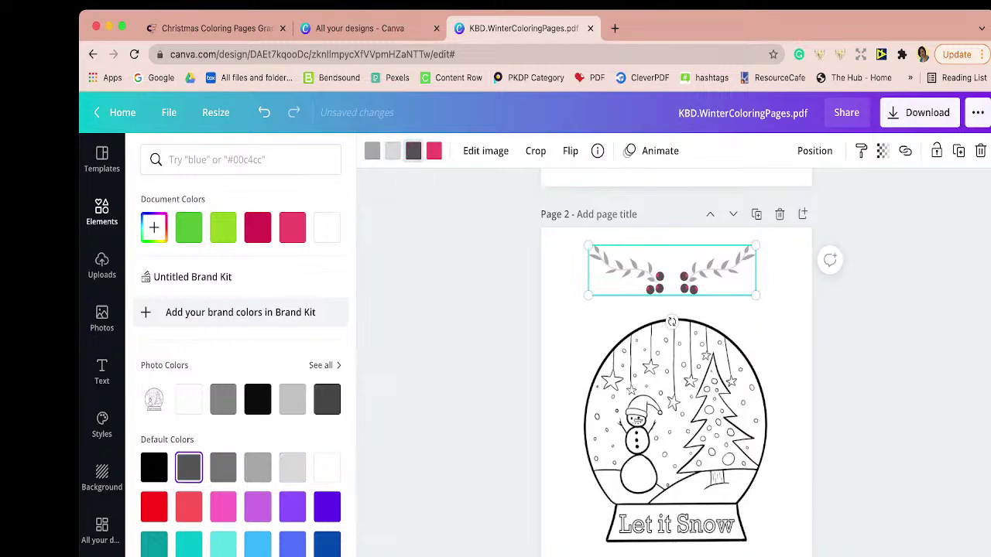
left_click(433, 151)
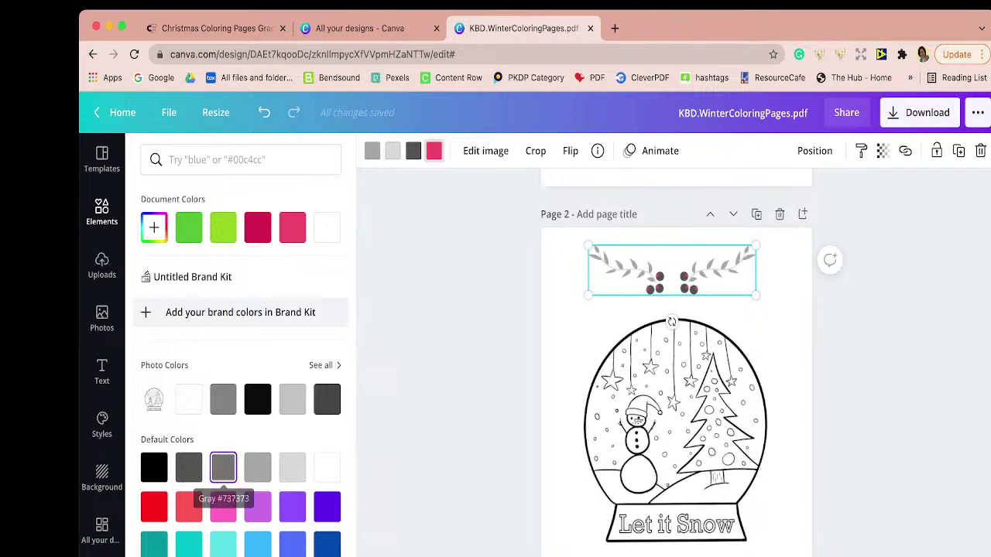
left_click(223, 467)
left_click(102, 213)
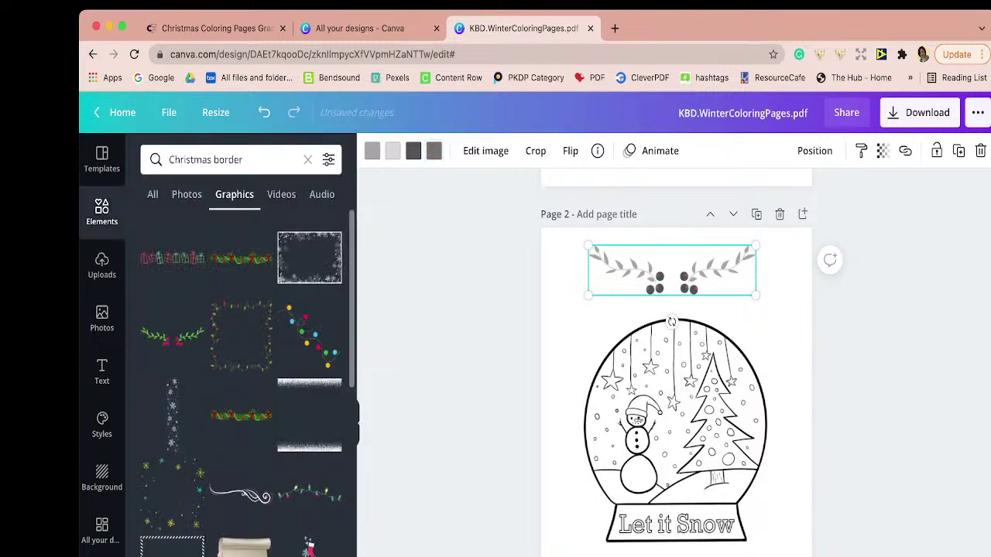
- Centre the grey leaf-and-berry graphic at the top of page 2 and paste a copy above the stocking on page 5
left_click_drag(672, 271, 677, 259)
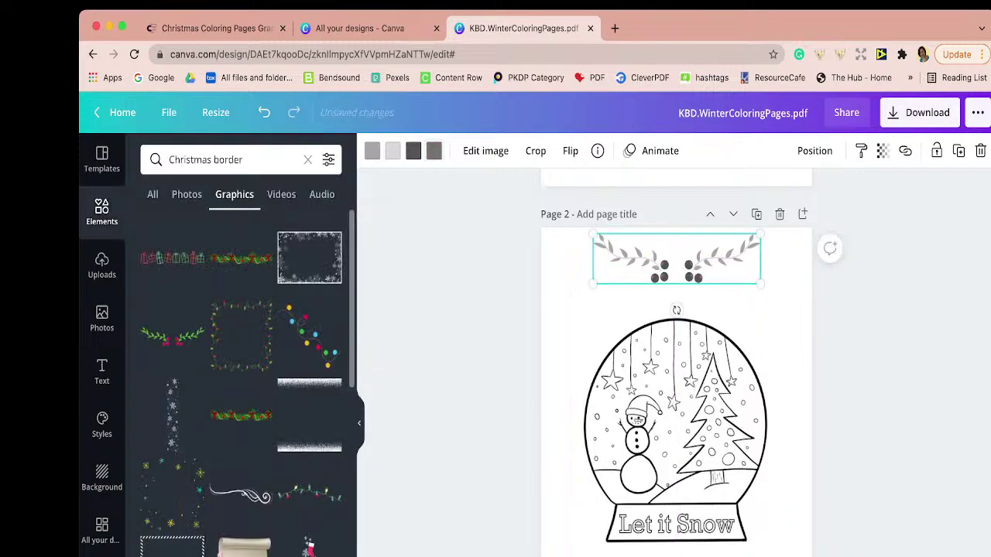
left_click(875, 312)
scroll(676, 259, "down", 1)
left_click(676, 258)
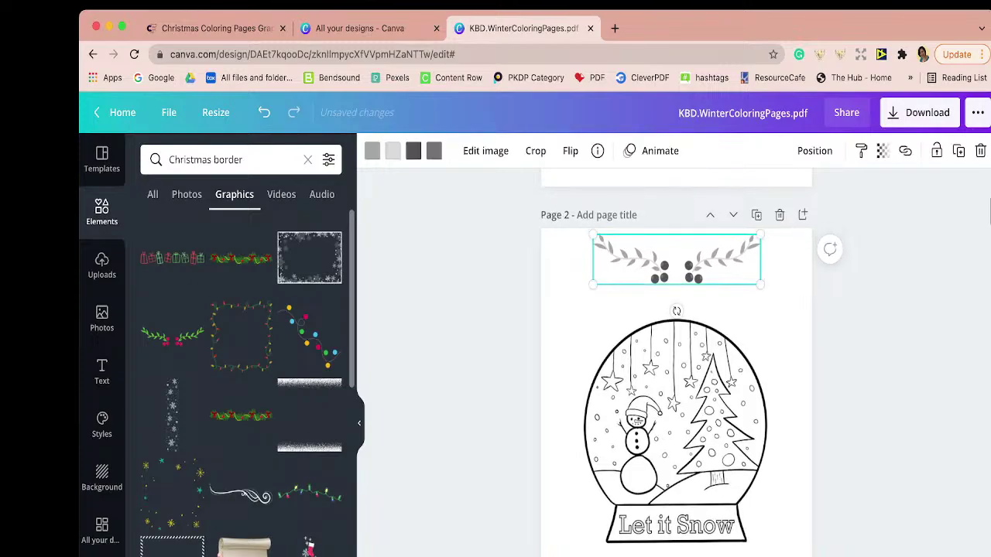
scroll(676, 258, "up", 3)
scroll(676, 362, "down", 10)
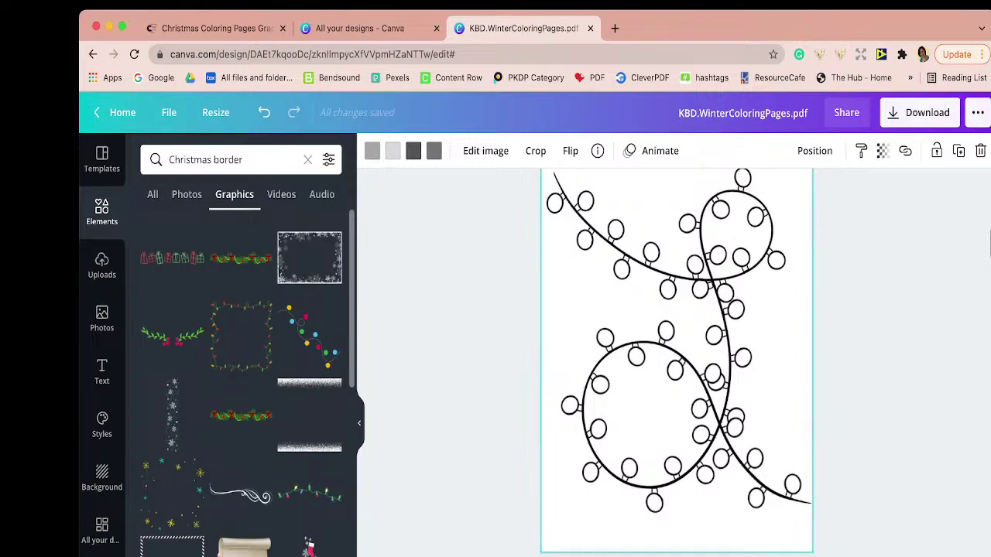
scroll(677, 363, "down", 12)
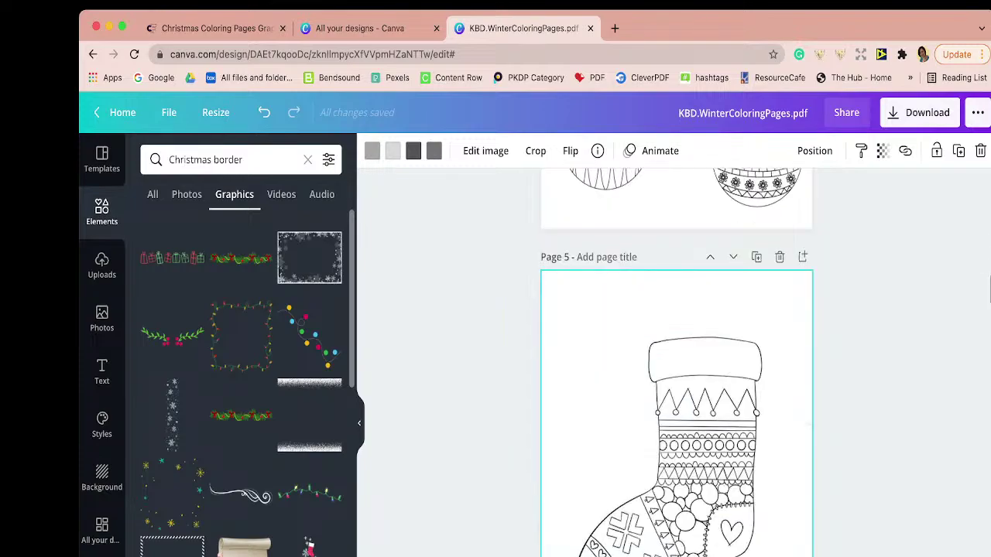
key("super+v")
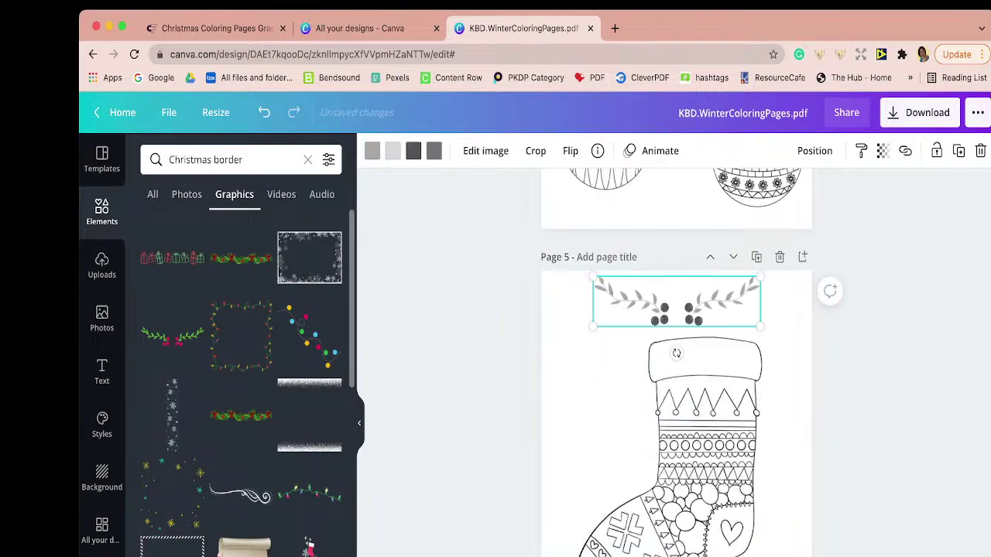
key("Escape")
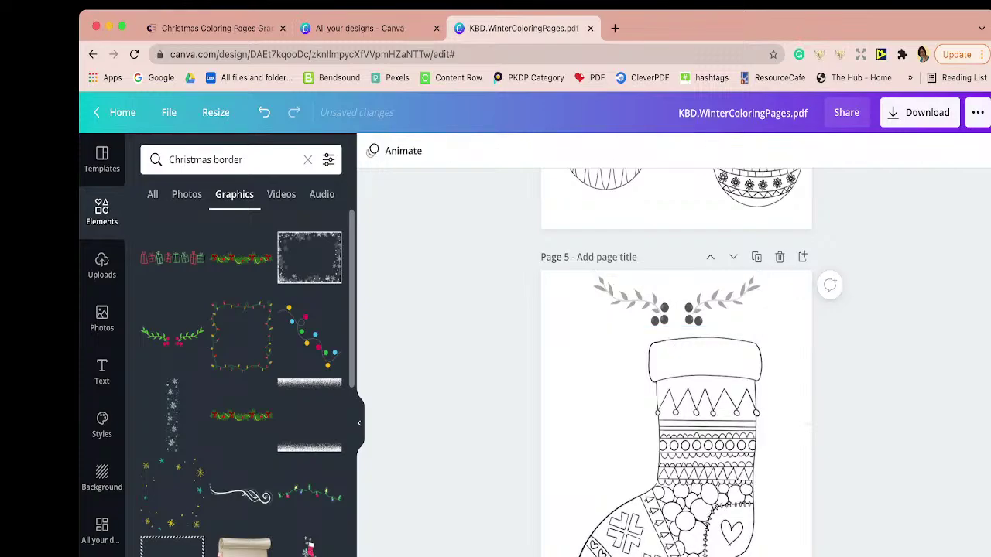
- Show all pages in grid view, look through them and delete page 1, the snow globe page without the berry border
scroll(676, 362, "up", 12)
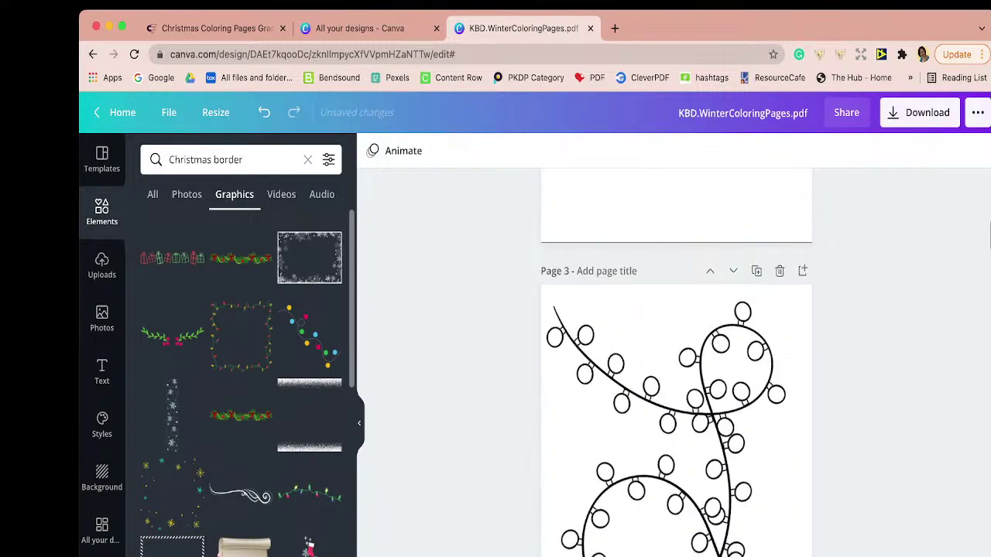
scroll(676, 362, "up", 4)
scroll(677, 363, "down", 2)
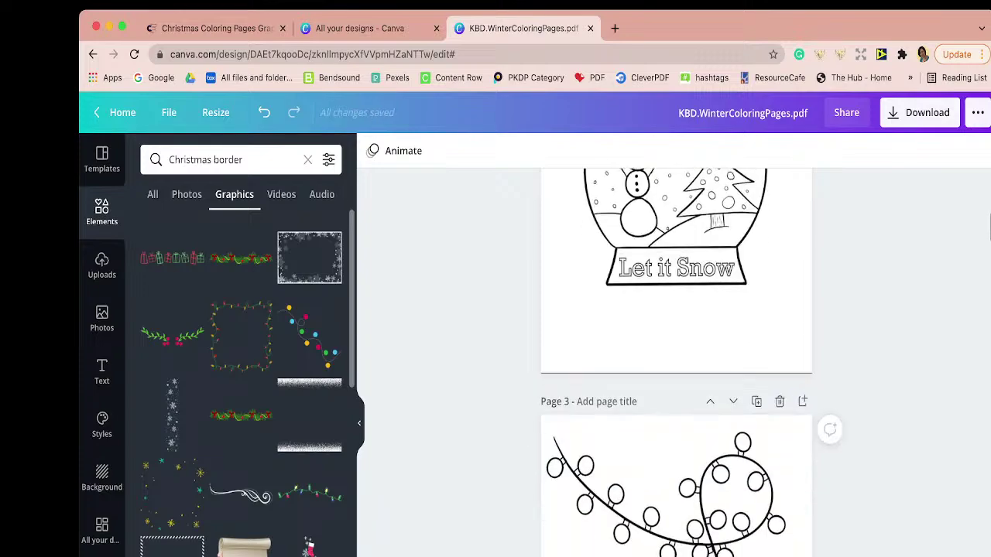
key("super+alt+g")
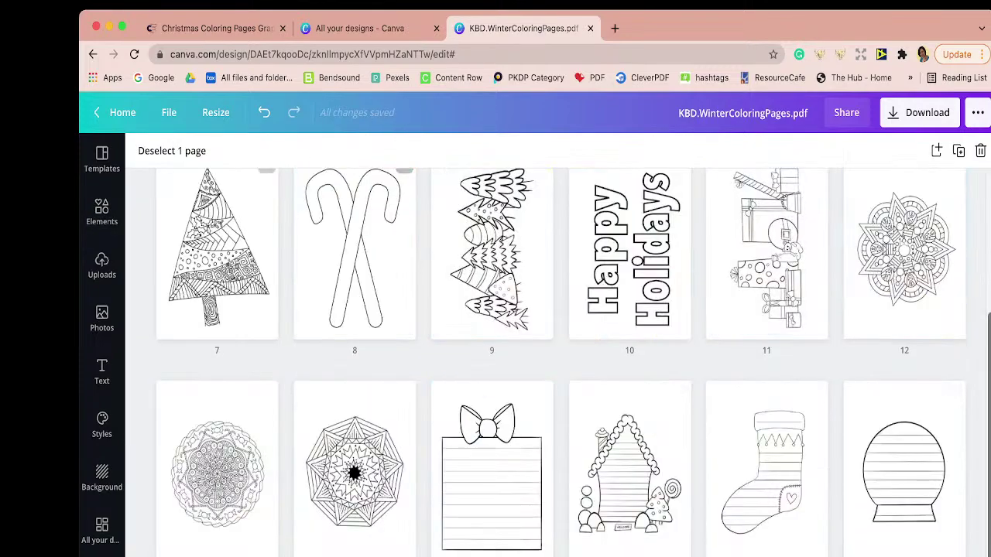
scroll(766, 449, "down", 1)
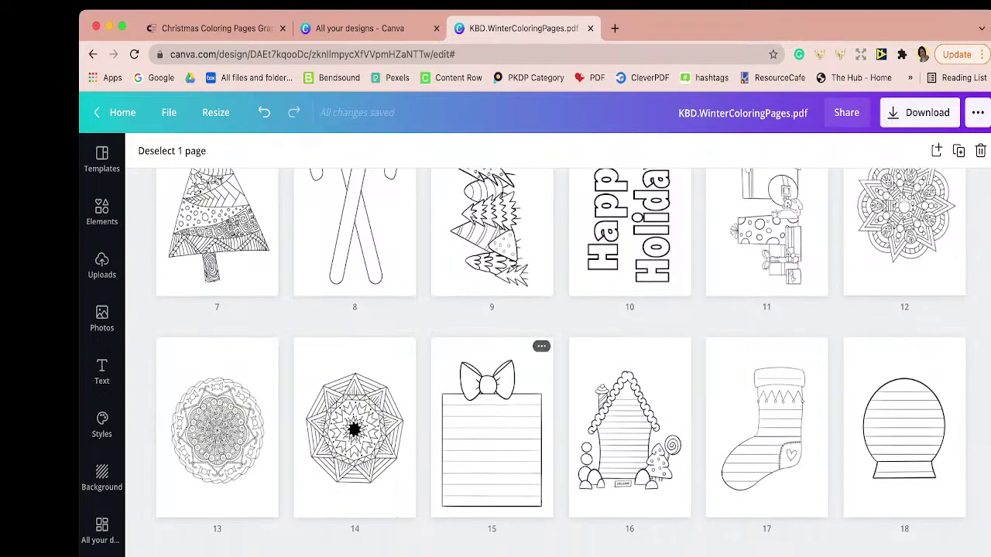
scroll(492, 426, "down", 2)
scroll(491, 425, "up", 4)
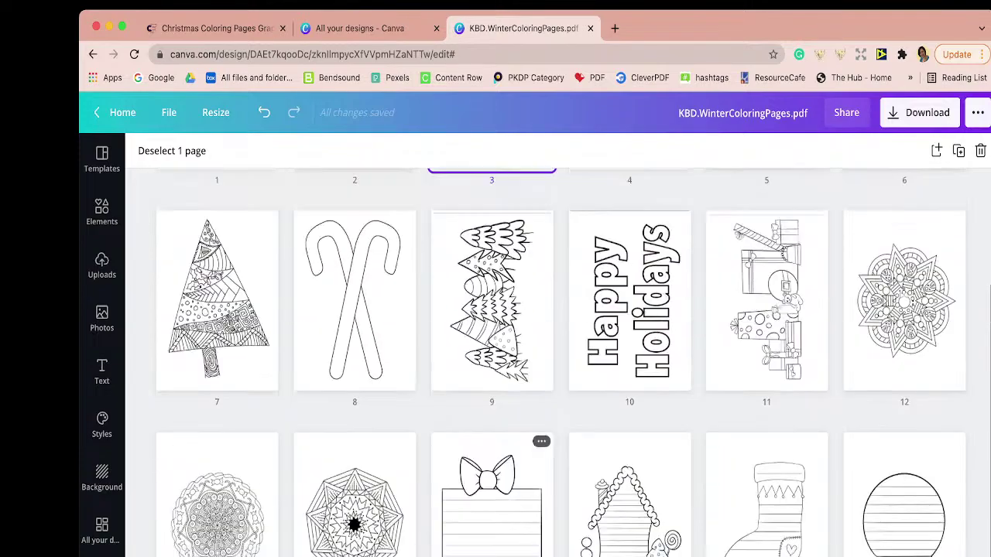
scroll(492, 464, "up", 4)
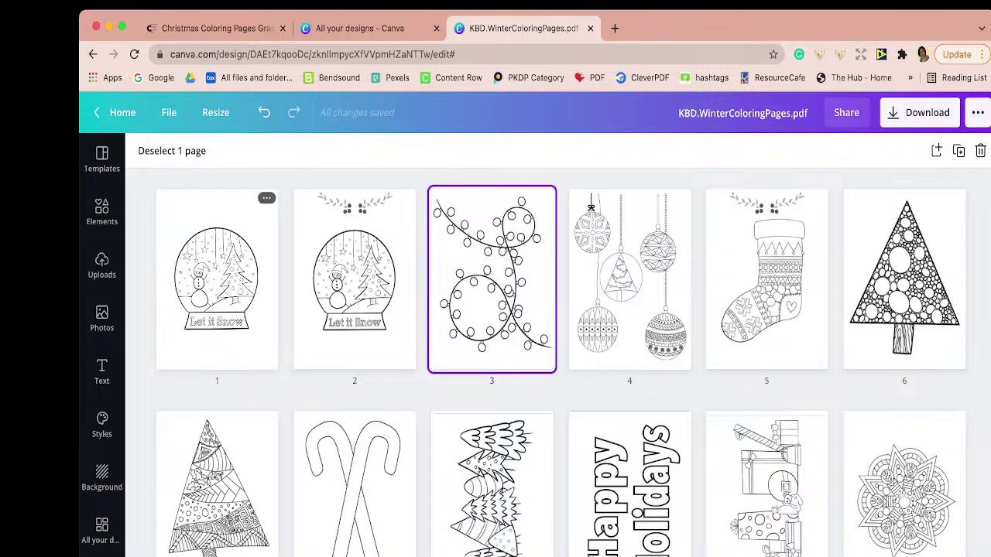
left_click(217, 278)
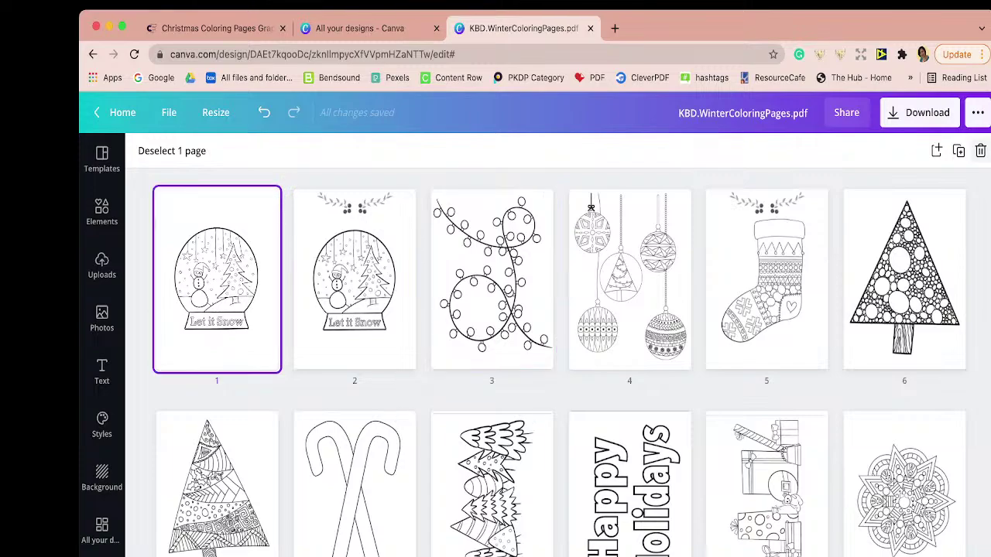
key("Delete")
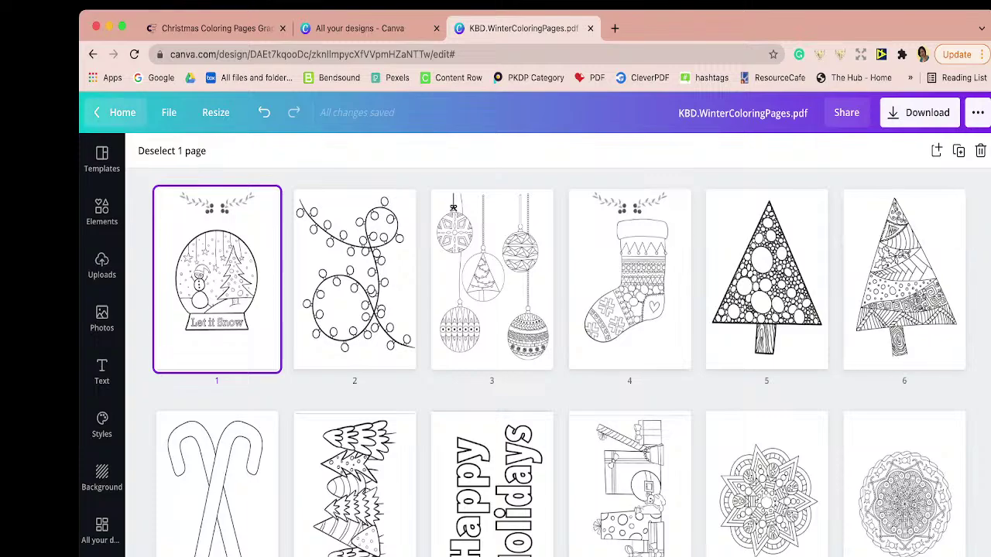
- Leave the current design for the Canva home page and create a new custom-size design 8.5 in wide and 11 in high
left_click(116, 112)
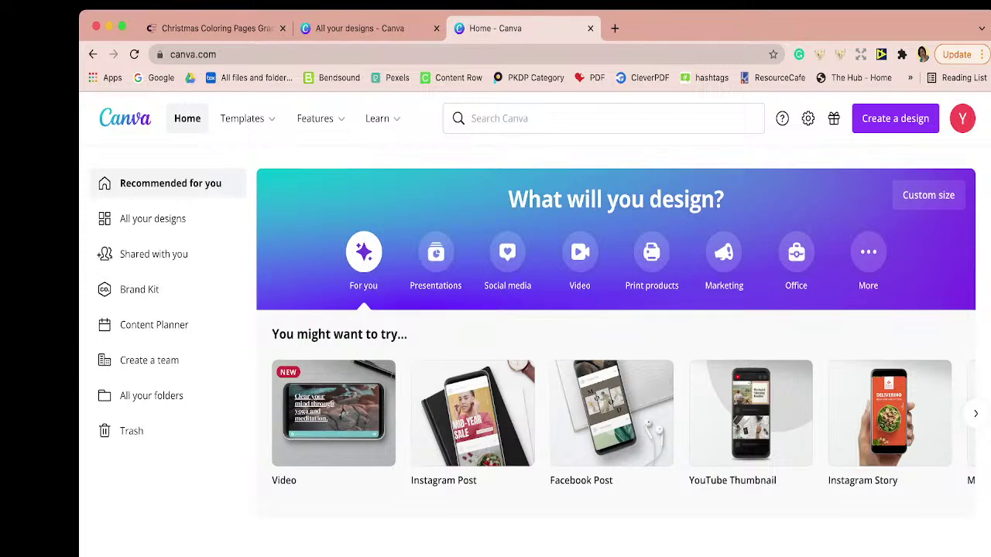
left_click(928, 195)
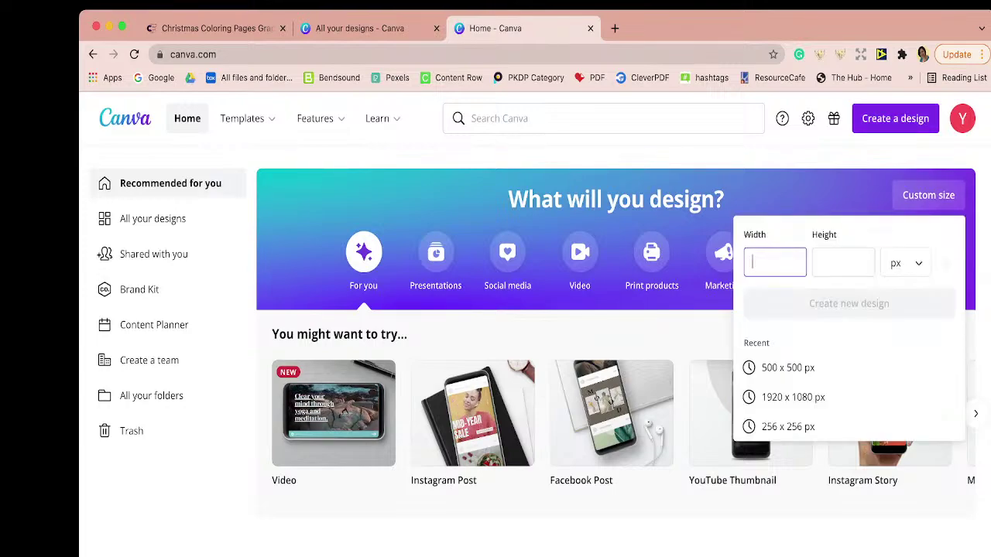
type("8.5")
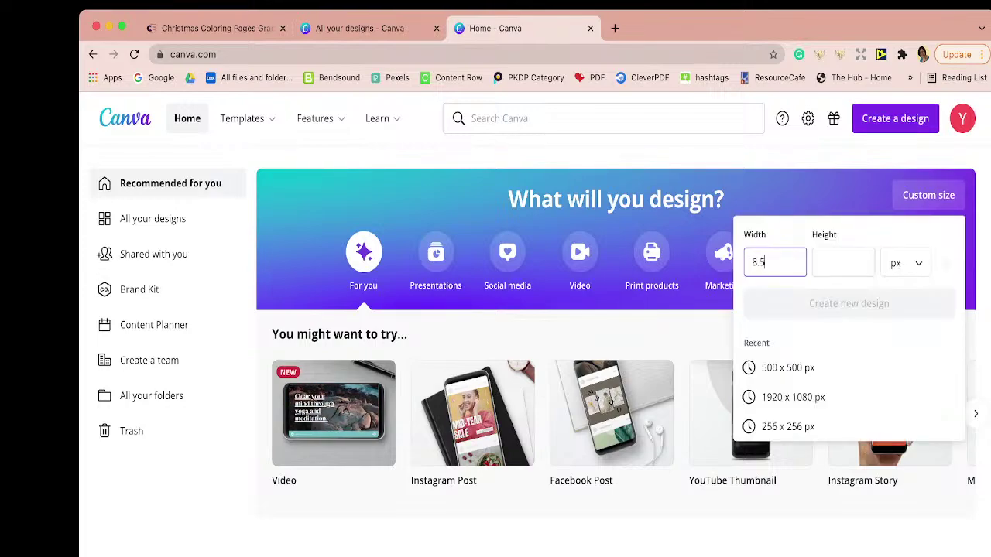
left_click(905, 263)
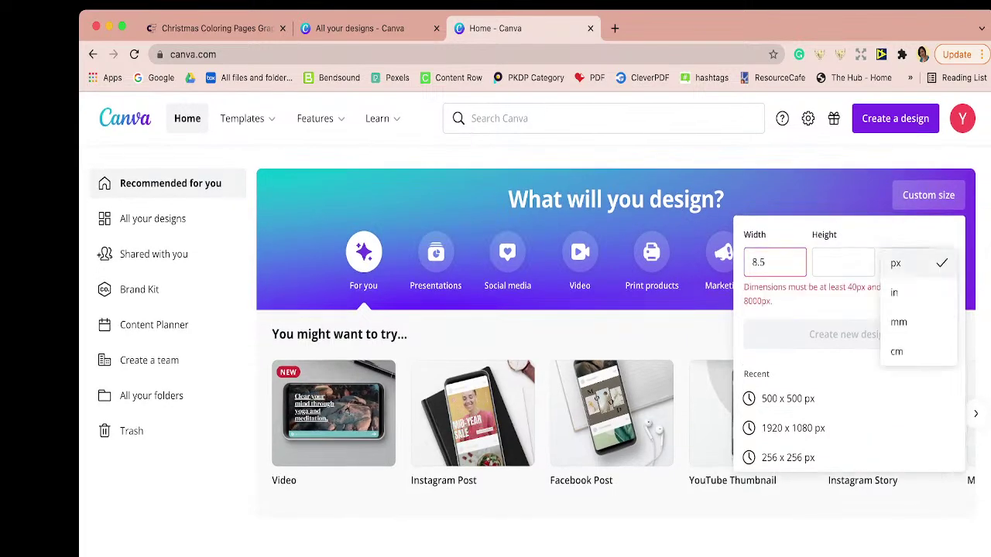
left_click(895, 292)
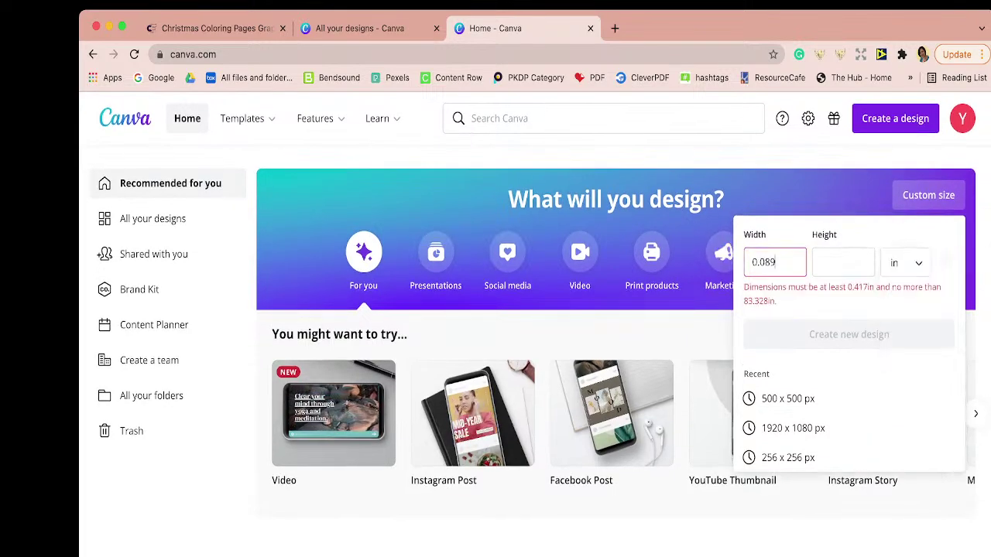
key("super+a")
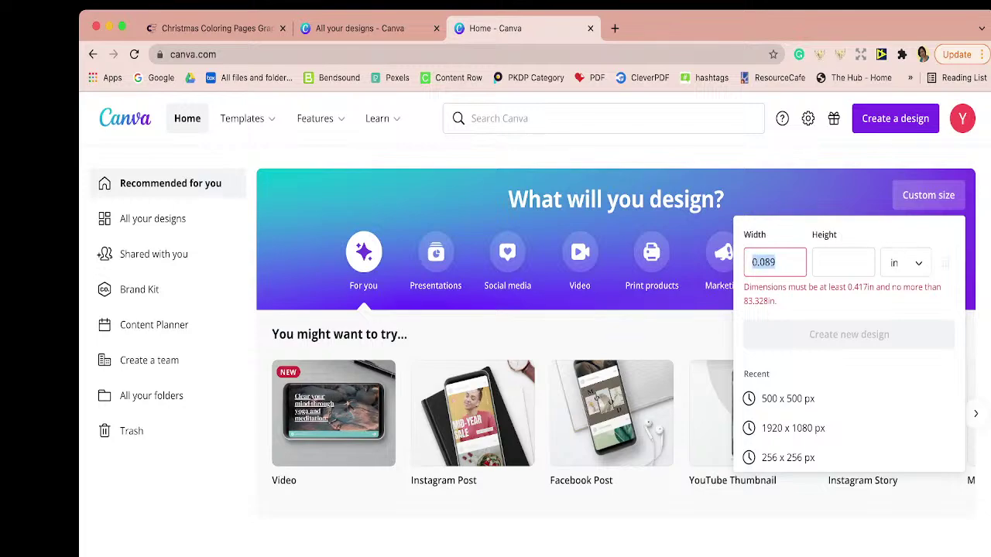
type("8.5")
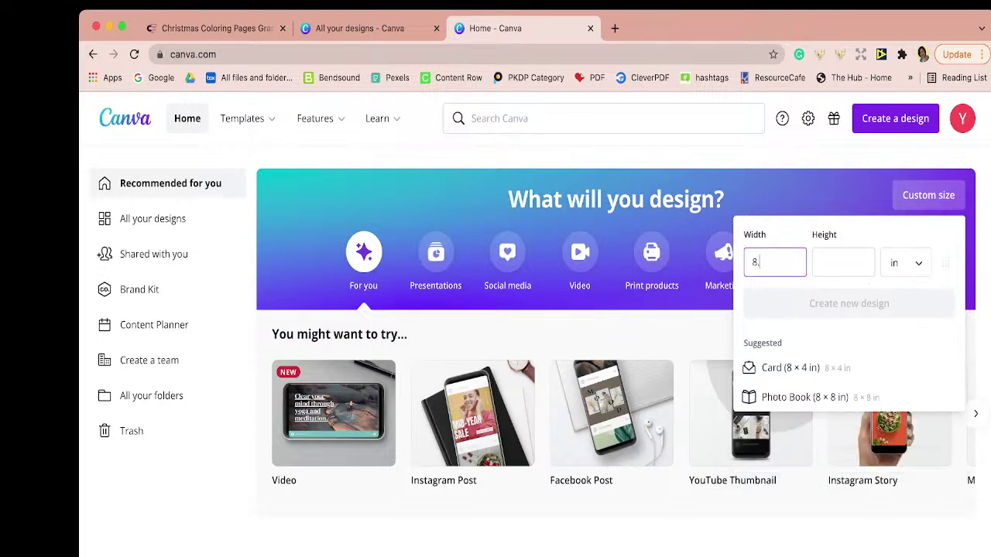
key("Tab")
type("11")
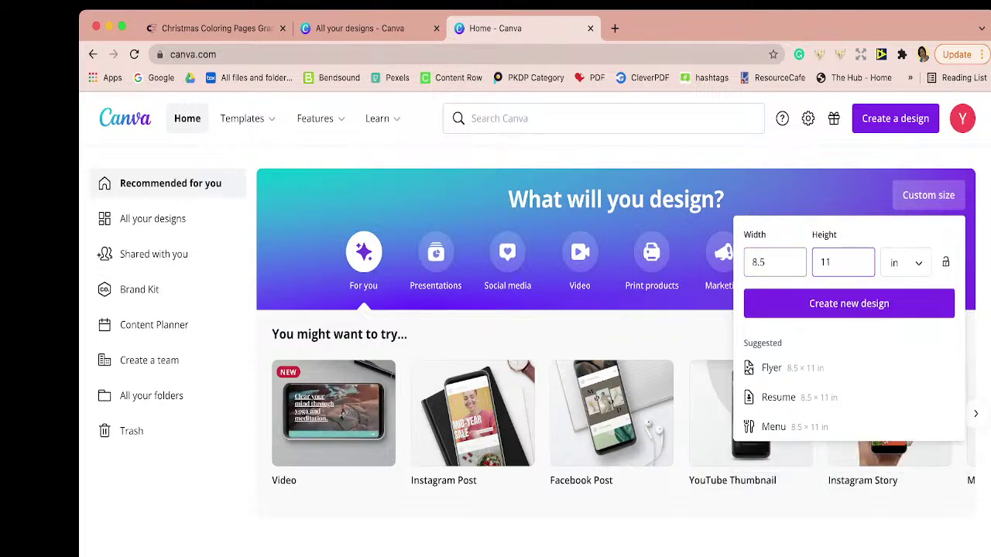
key("Return")
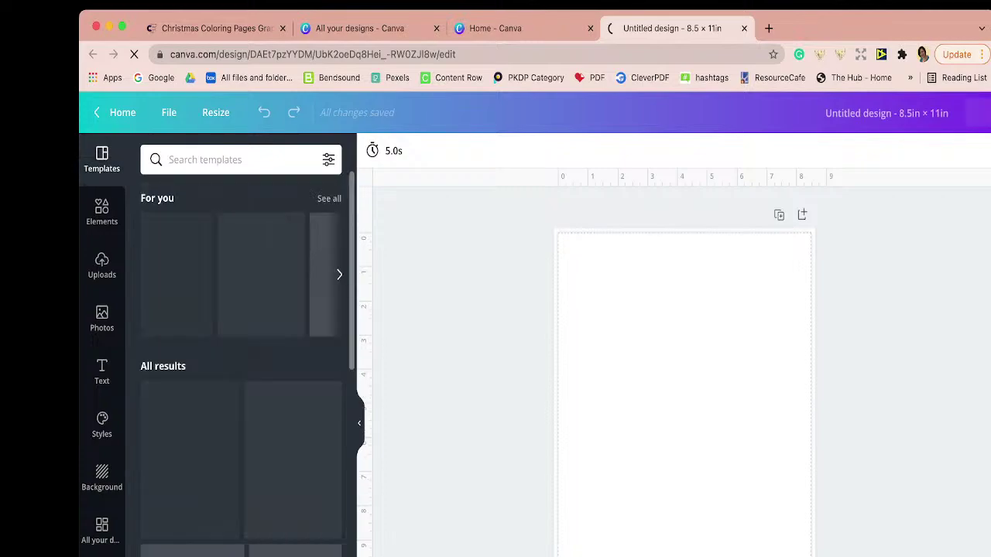
- Search the templates for "christmas coloring" and apply all 14 pages of the Christmas Coloring Book Worksheet to the design
type("ch")
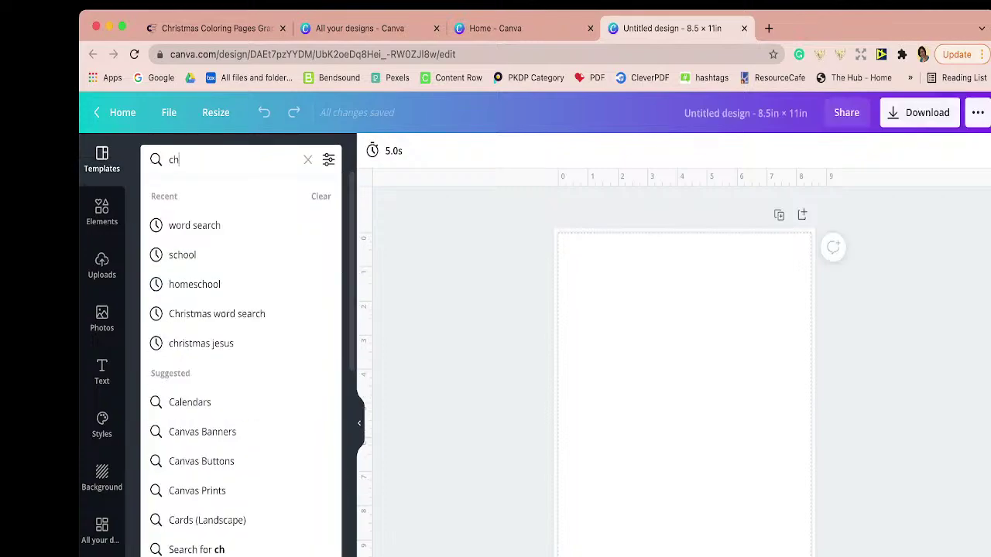
type("ristmas ")
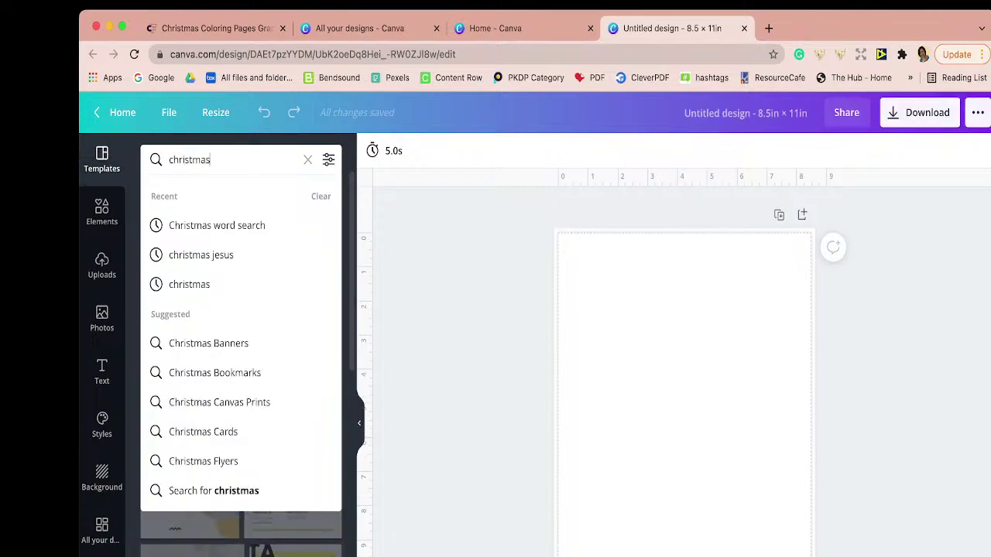
type("coloring")
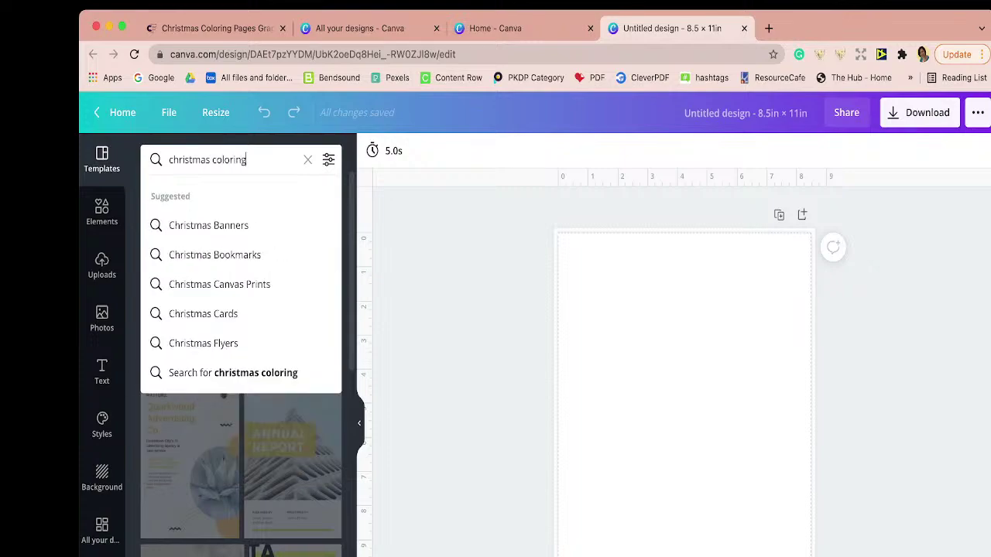
key("Return")
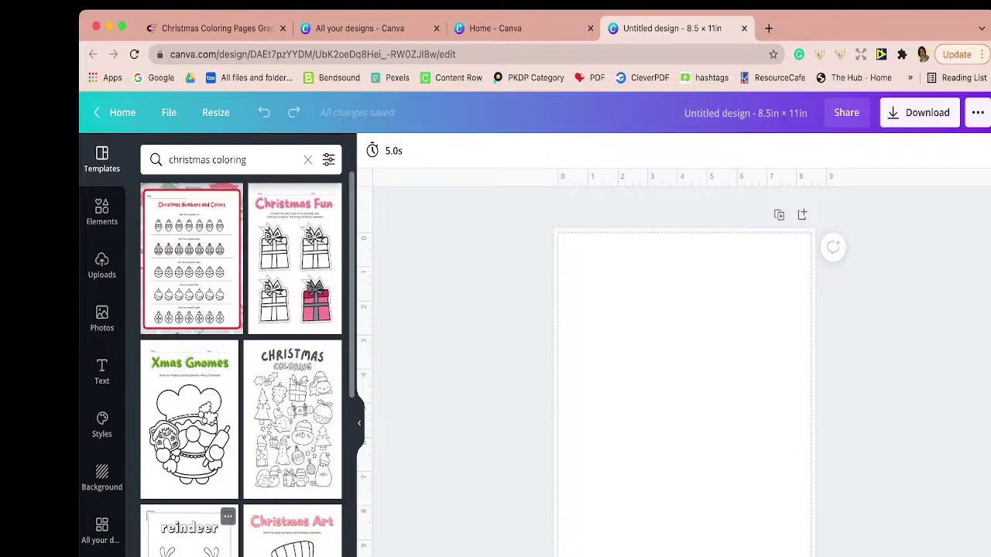
left_click(189, 534)
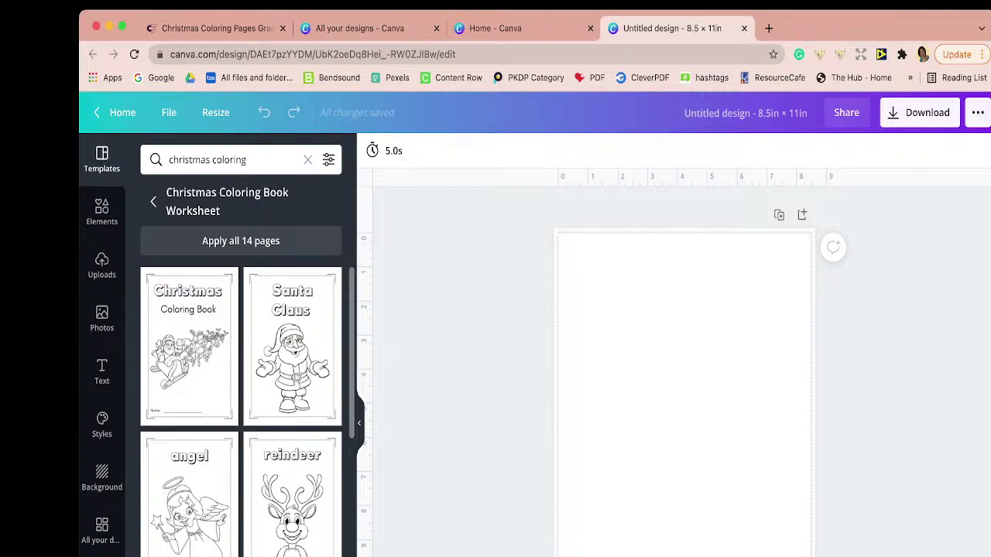
scroll(240, 410, "down", 10)
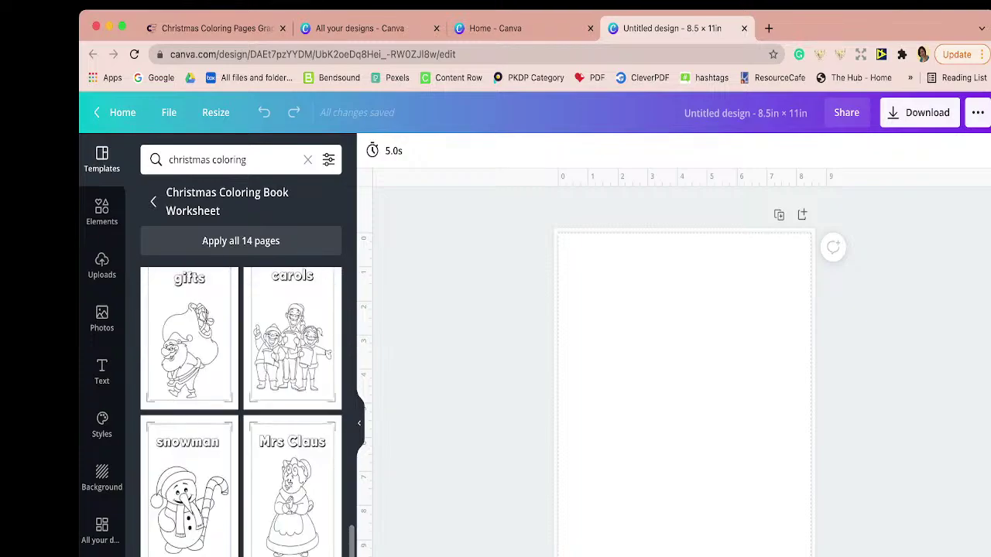
scroll(241, 410, "up", 10)
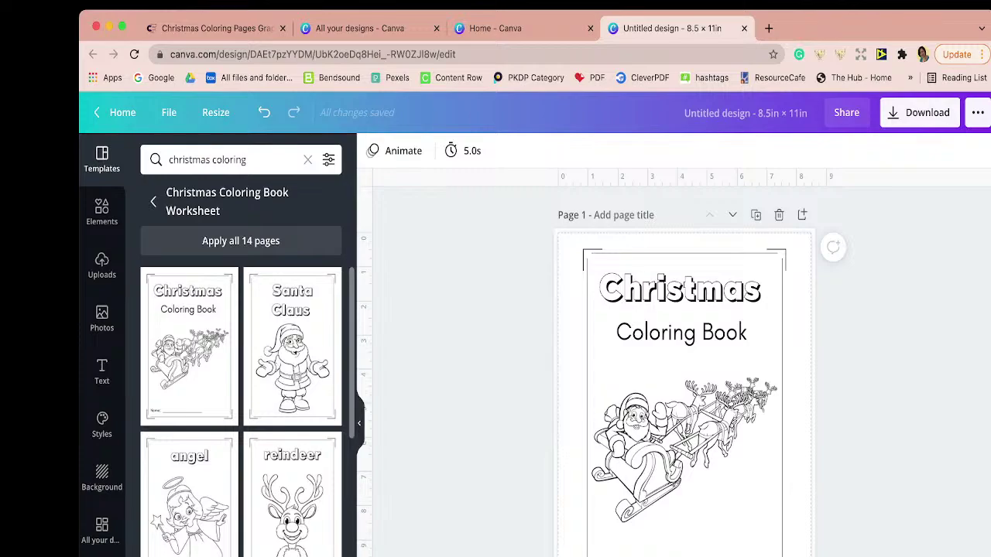
- Search the templates for "Christmas word search" and look through the results for a suitable activity page
left_click(308, 160)
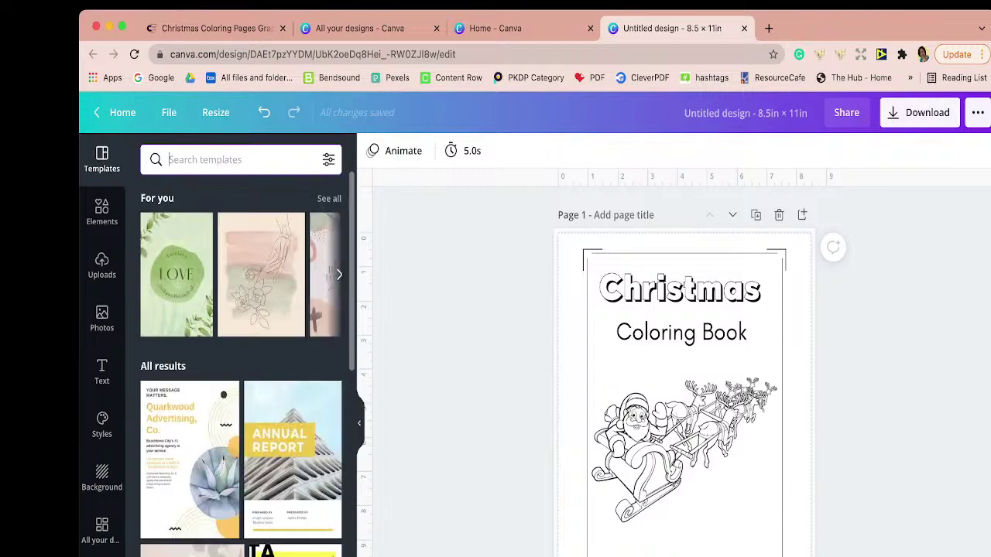
type("chris")
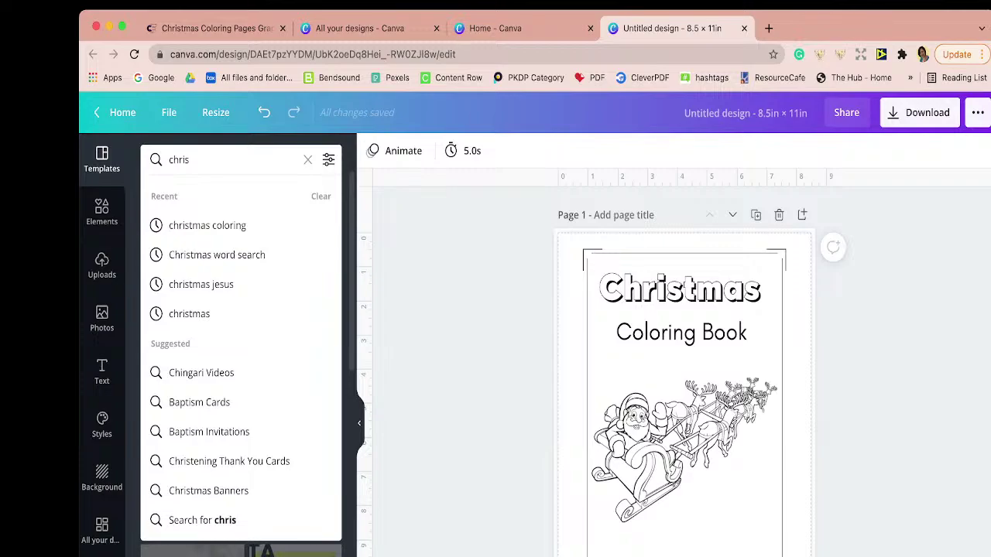
left_click(217, 255)
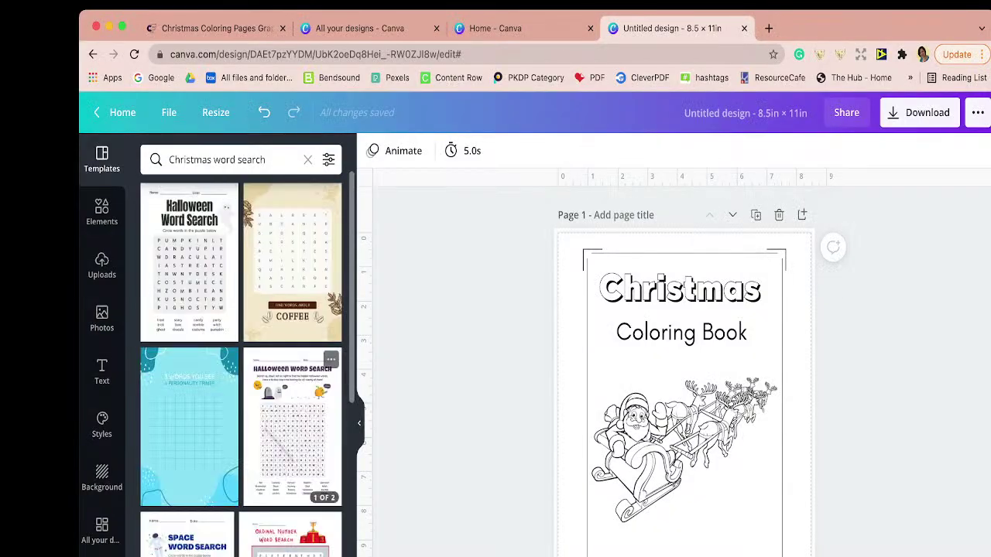
scroll(241, 364, "down", 10)
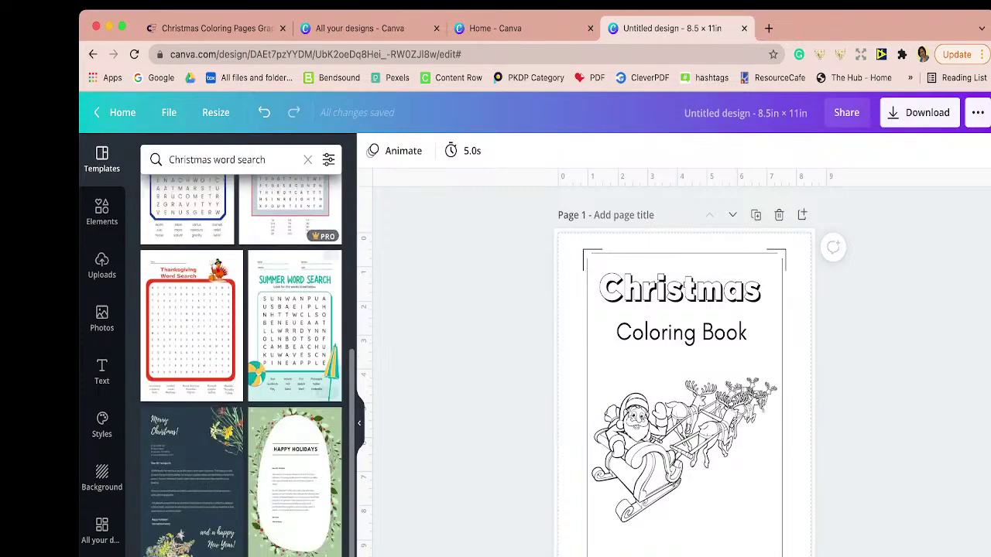
scroll(240, 363, "down", 5)
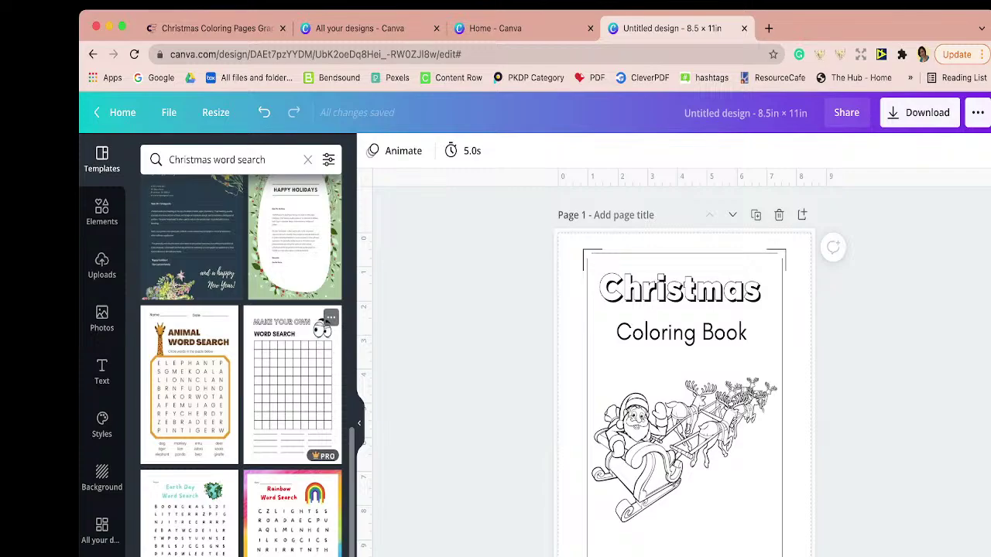
scroll(241, 363, "down", 15)
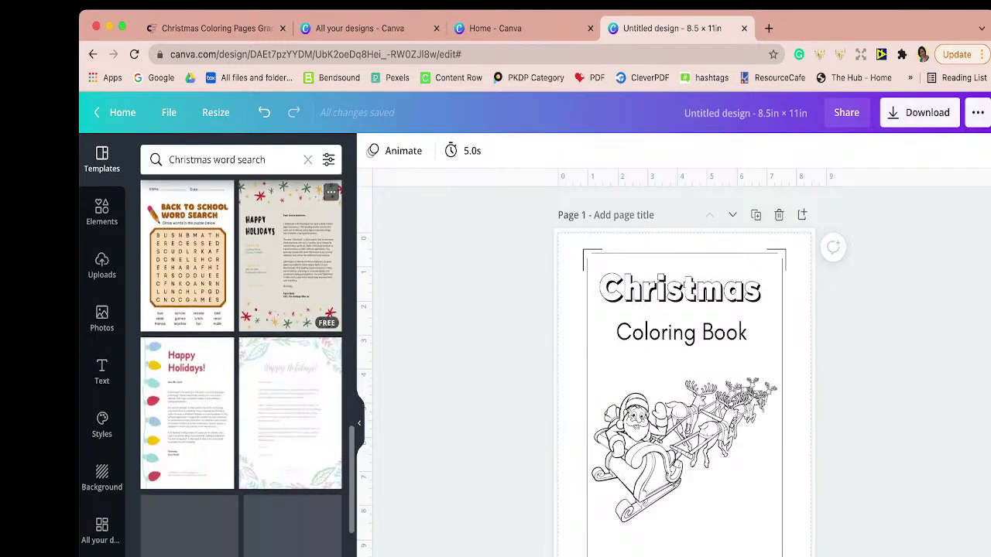
scroll(241, 364, "down", 4)
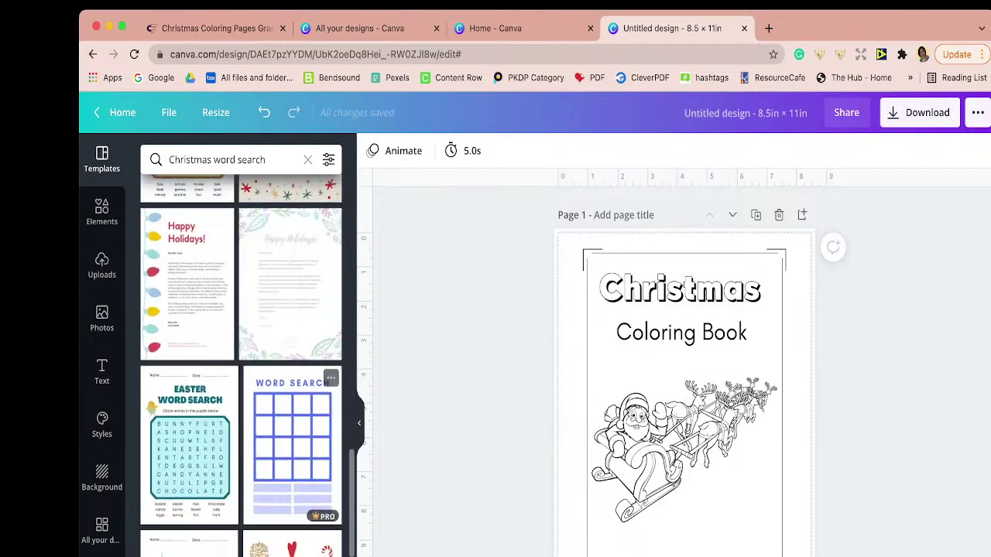
scroll(294, 363, "down", 7)
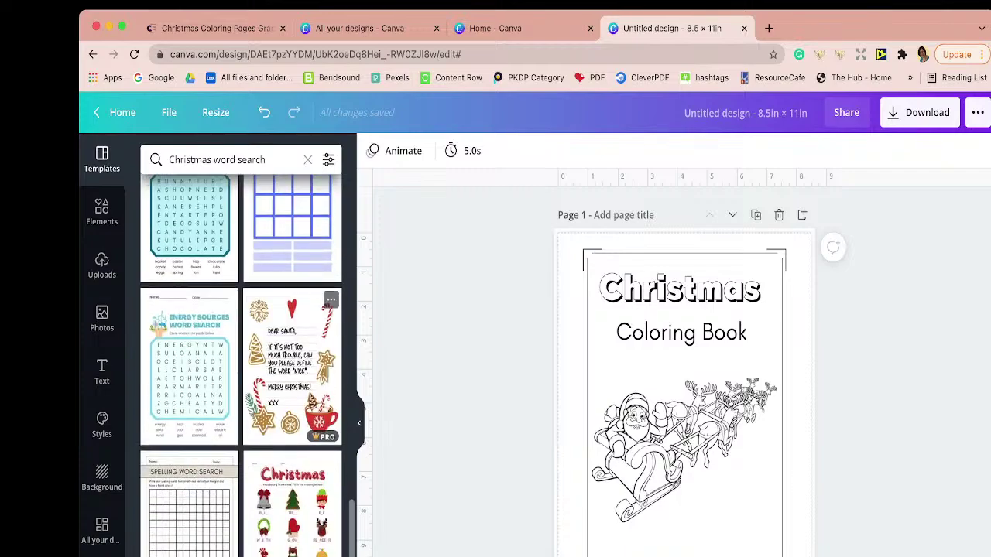
scroll(294, 364, "down", 4)
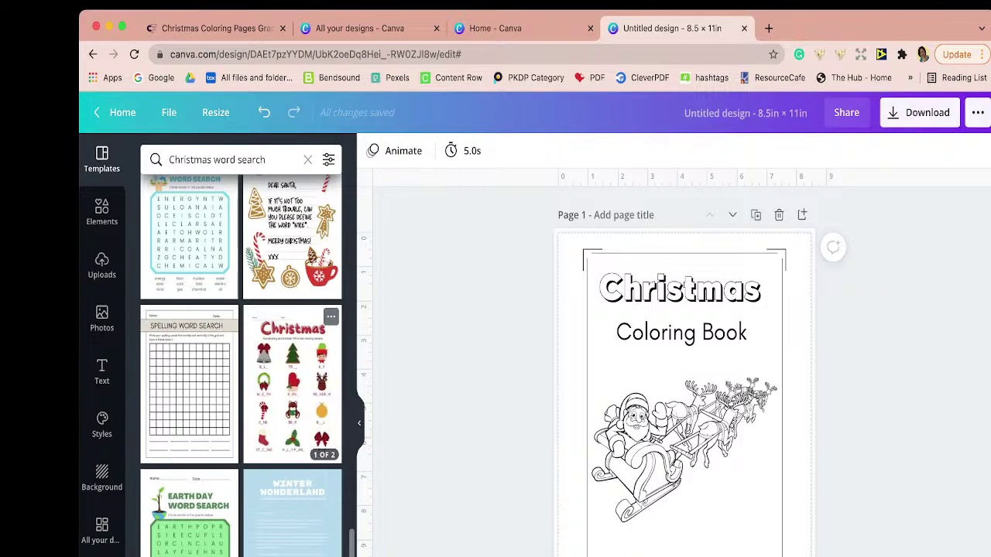
scroll(240, 364, "up", 10)
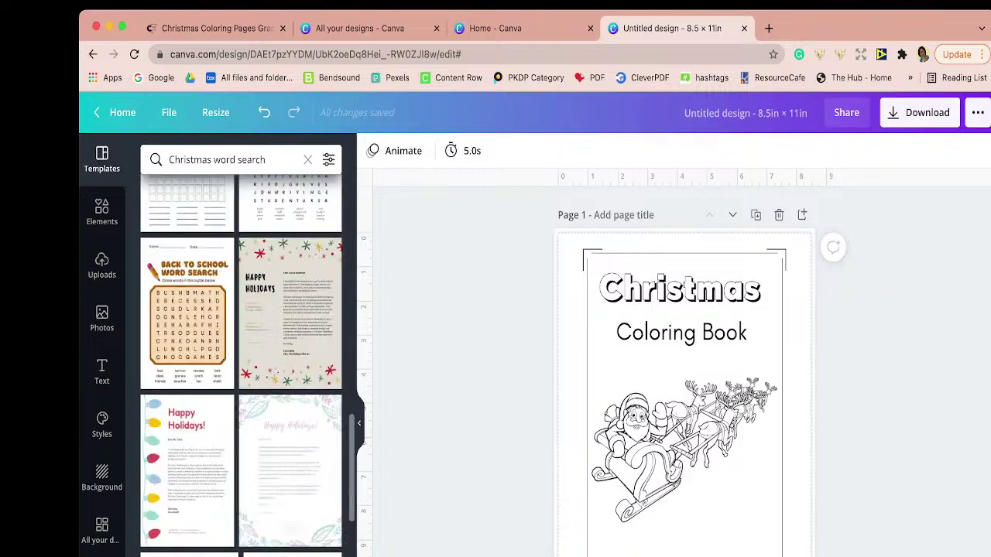
- Change the template search to "Christmas mazes"
left_click_drag(265, 160, 214, 159)
type("mazw")
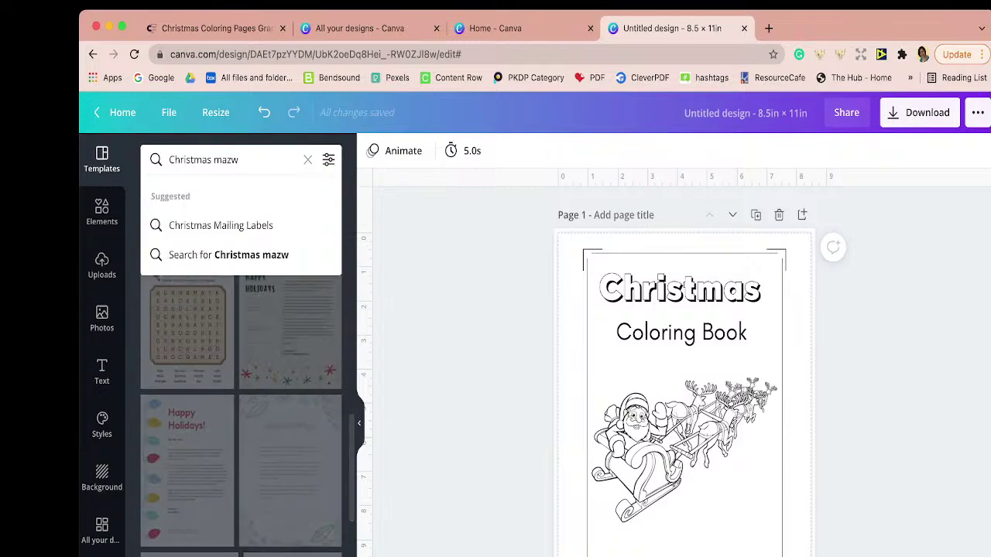
key("BackSpace")
type("es")
key("Return")
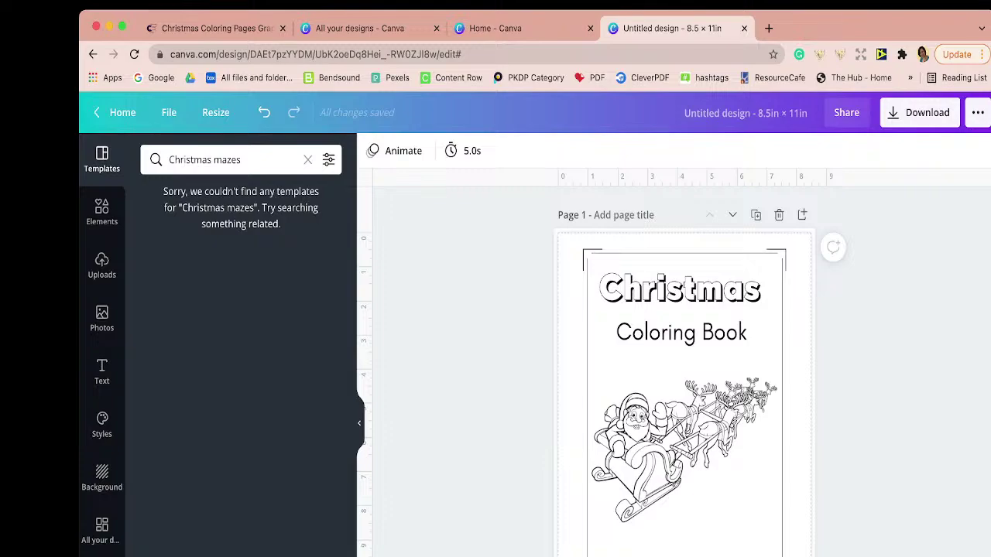
- Broaden the template search to "maze"
left_click(204, 159)
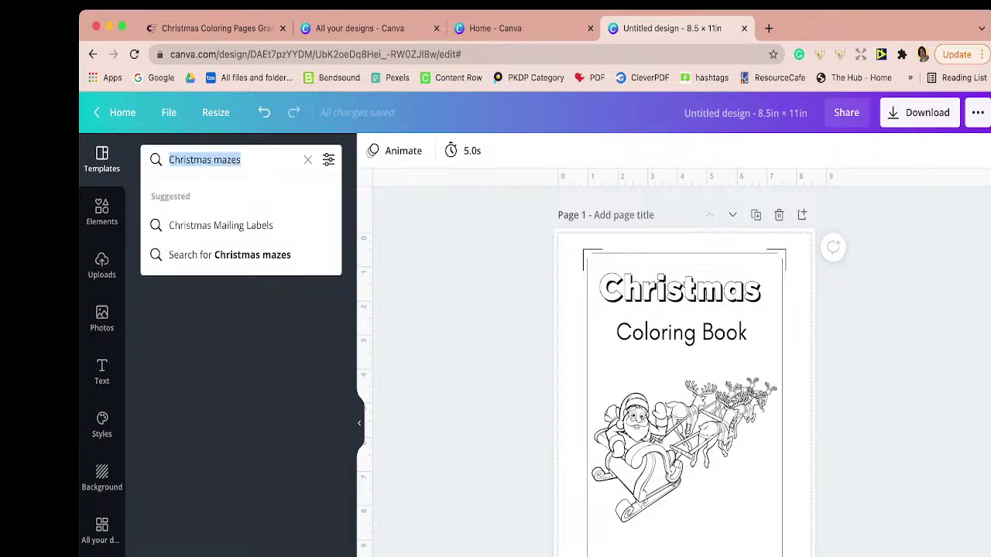
type("maze")
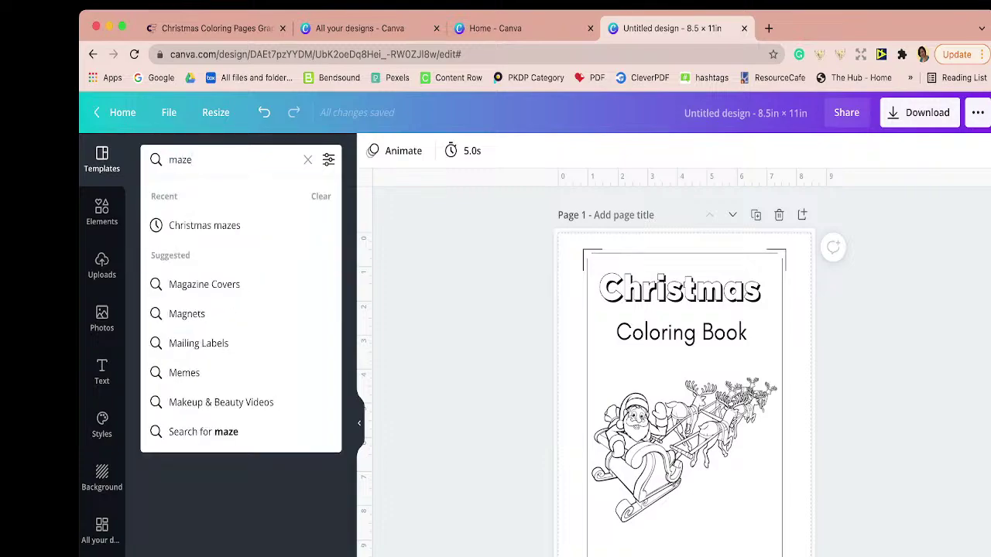
key("Return")
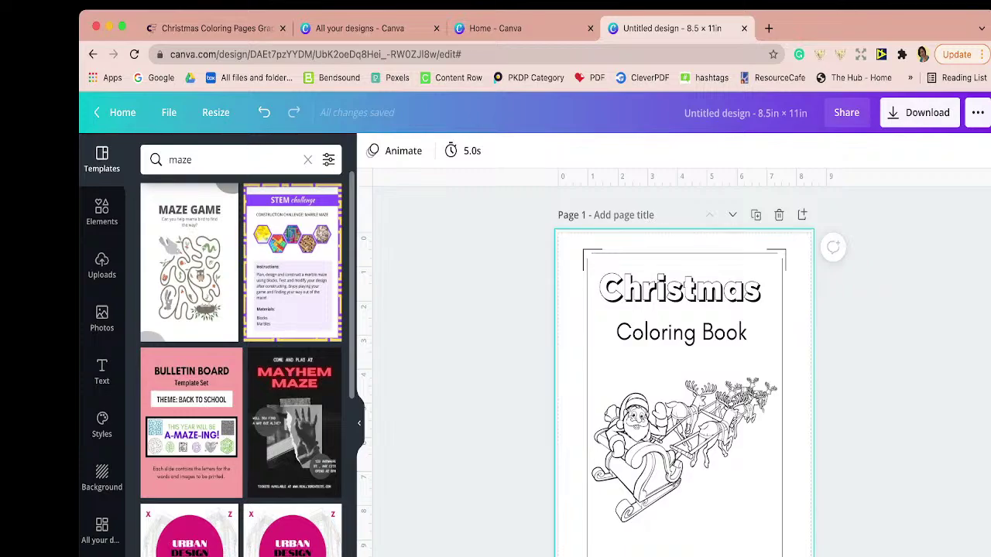
- Add the Maze Game template as page 15, after the wishes page, and select its maze picture
scroll(674, 364, "down", 20)
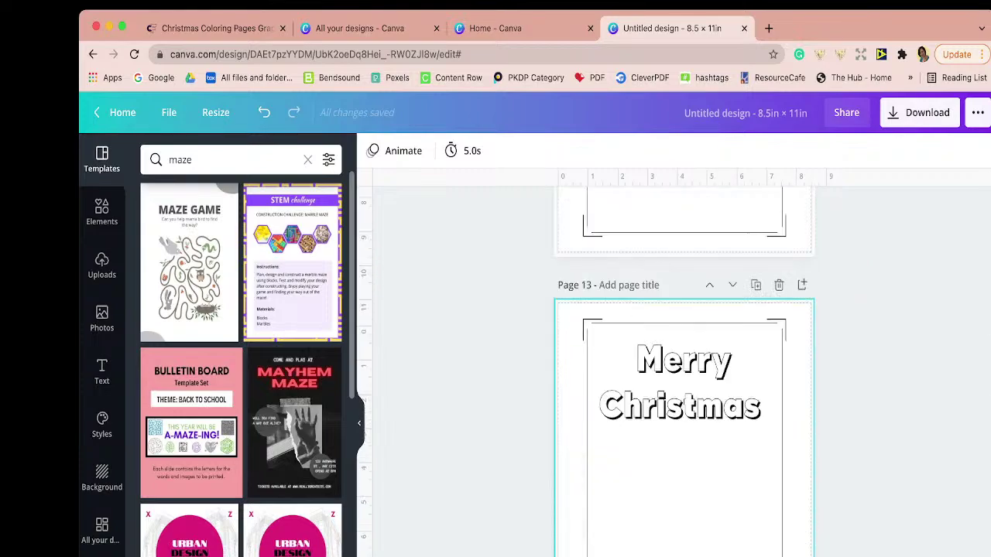
scroll(673, 364, "down", 5)
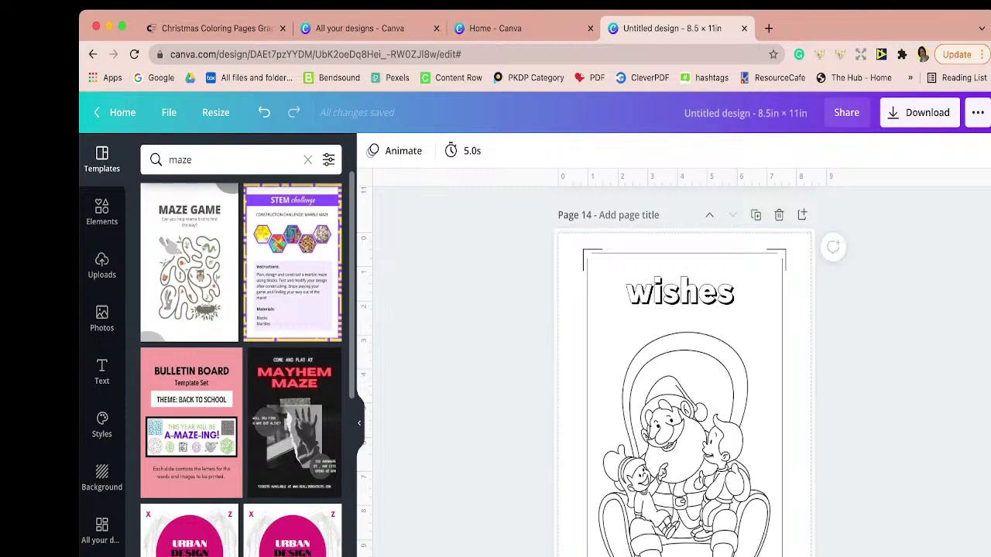
left_click(190, 263)
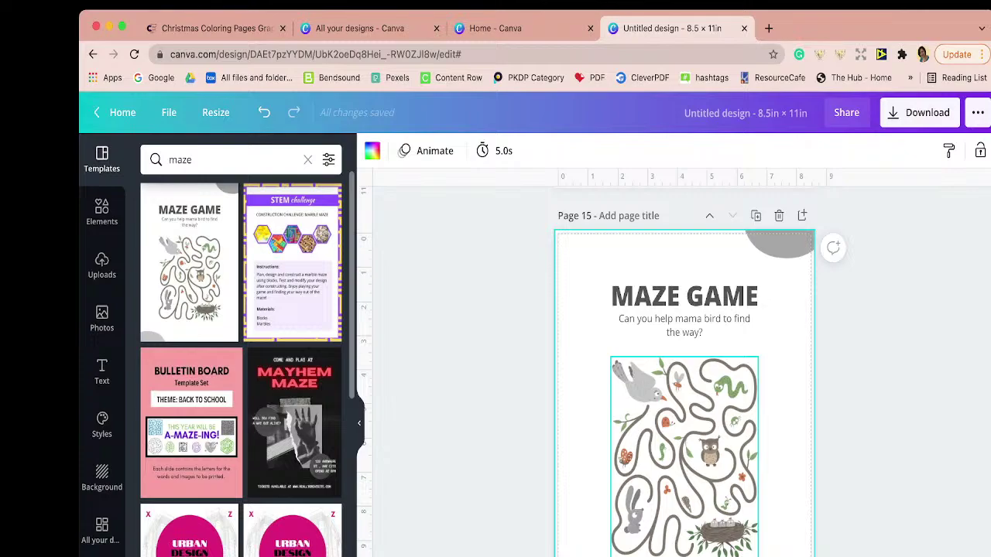
left_click(684, 456)
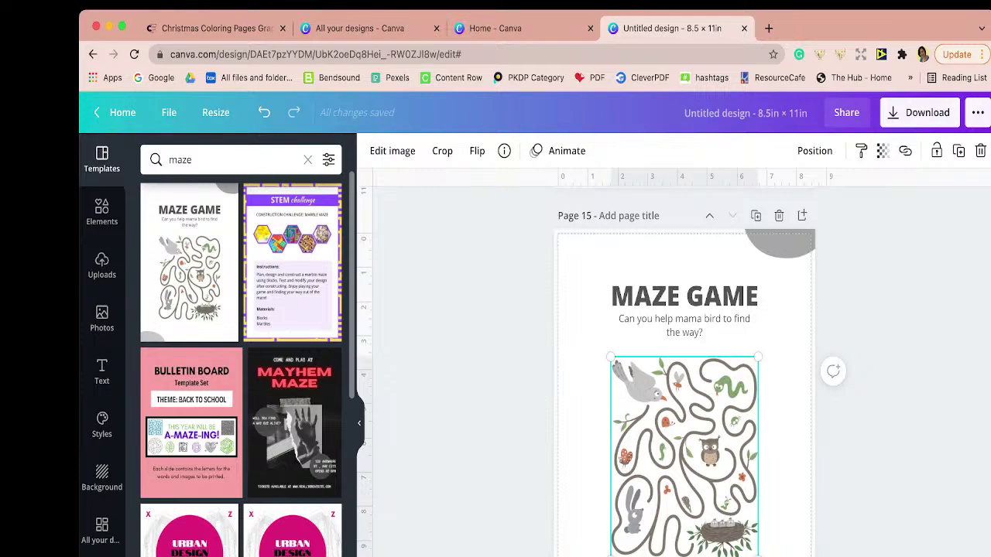
- Undo the Maze Game template on page 15 and search the templates for "holidays word search"
scroll(294, 387, "down", 15)
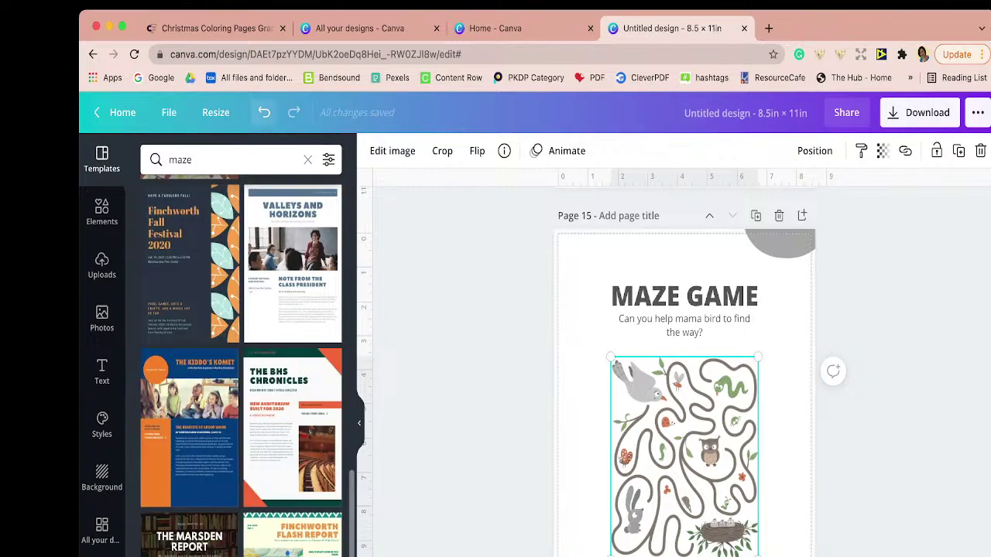
left_click(264, 112)
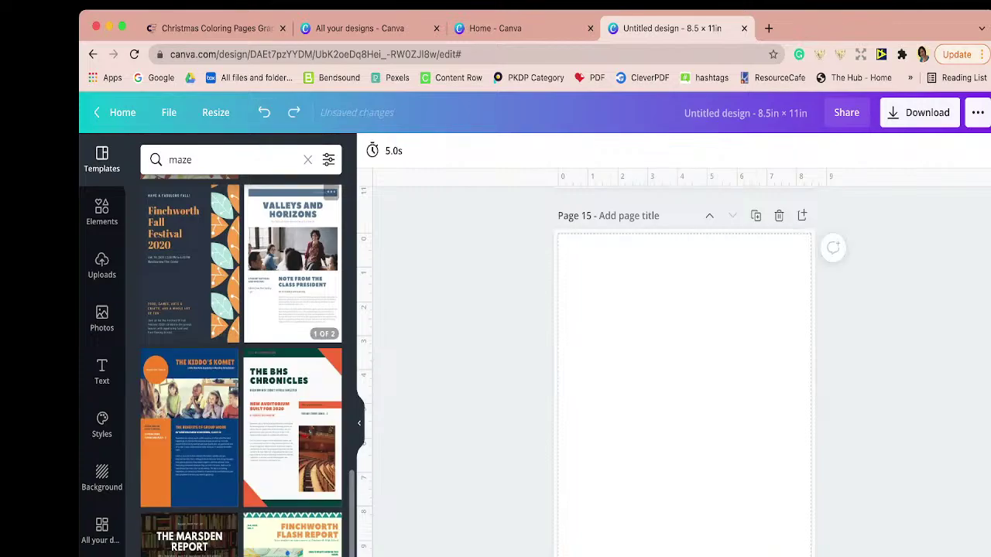
left_click(232, 160)
key("super+a")
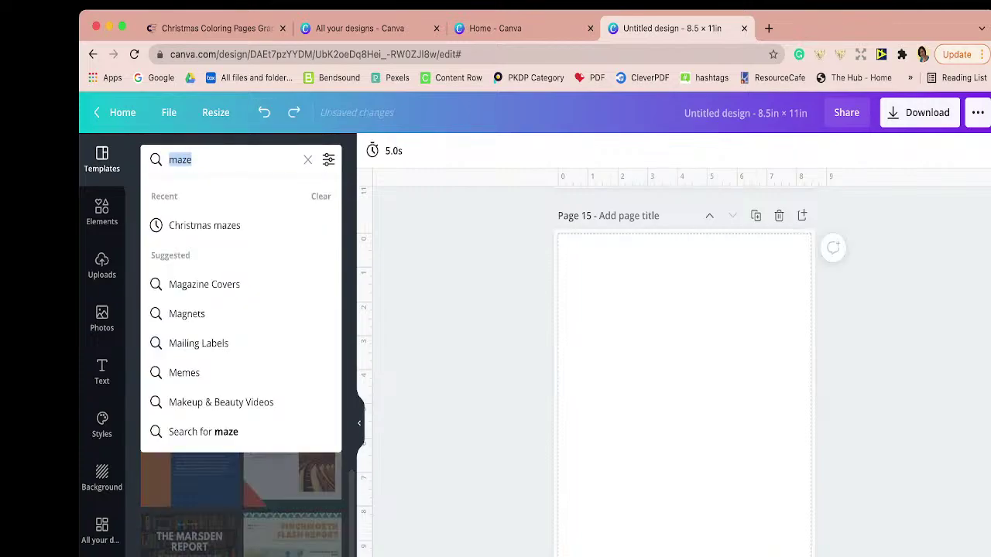
type("holidays")
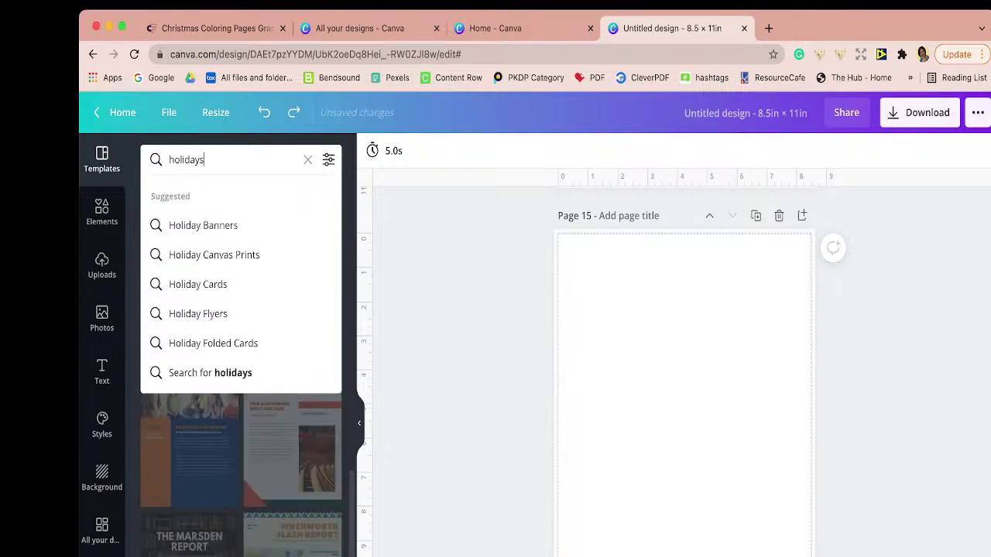
type(" word sear")
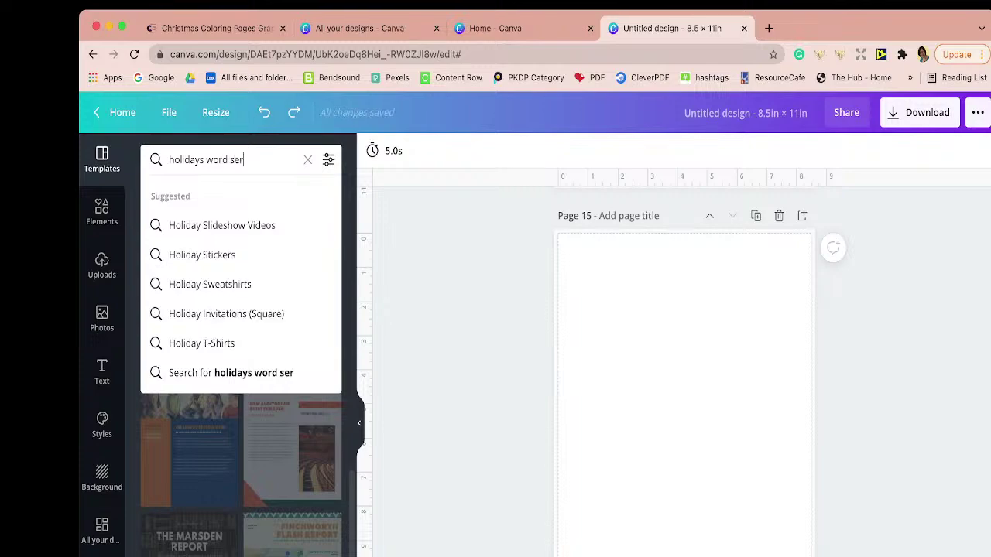
type("ch")
key("Return")
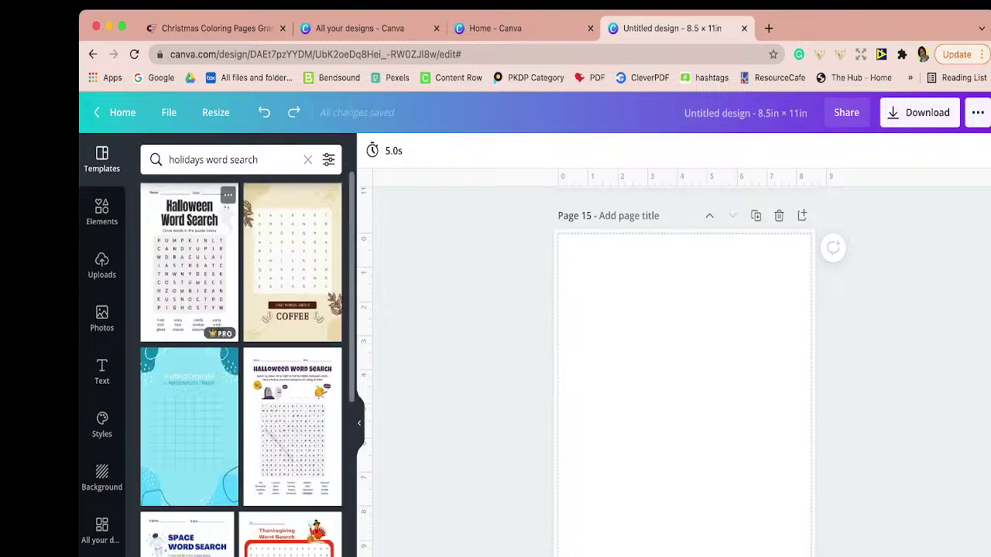
- Apply the Earth Day Word Search template to page 15 and select single letters in its puzzle grid
scroll(240, 349, "down", 10)
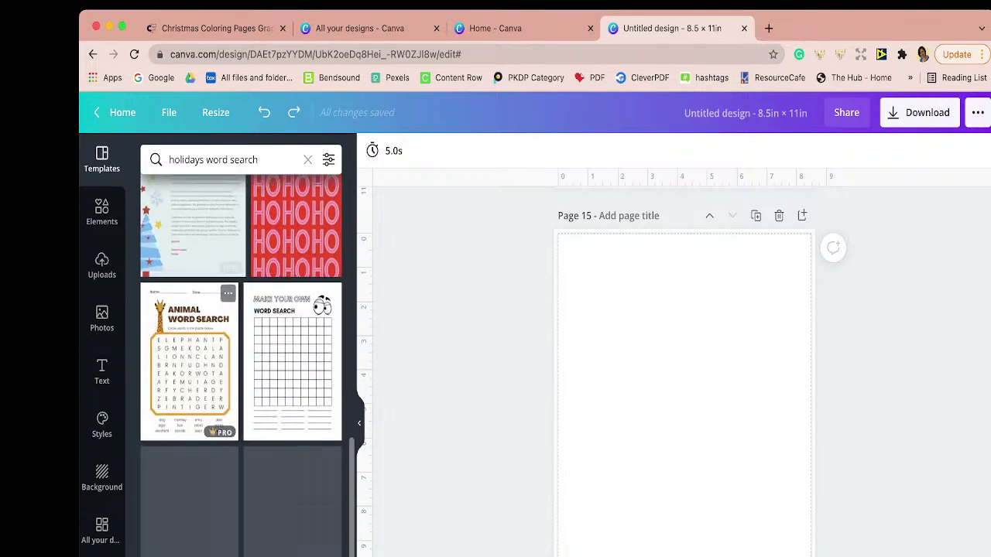
scroll(240, 349, "down", 5)
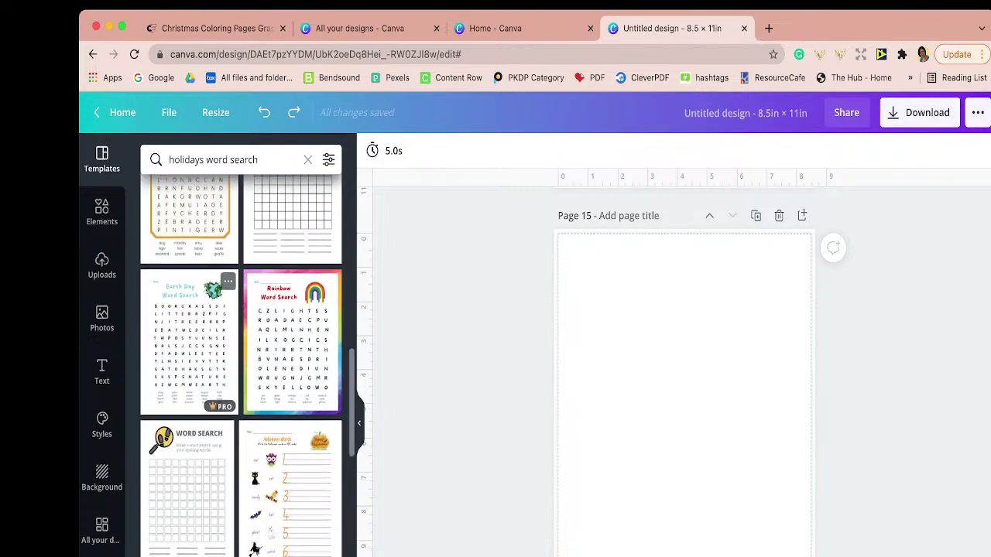
left_click(188, 341)
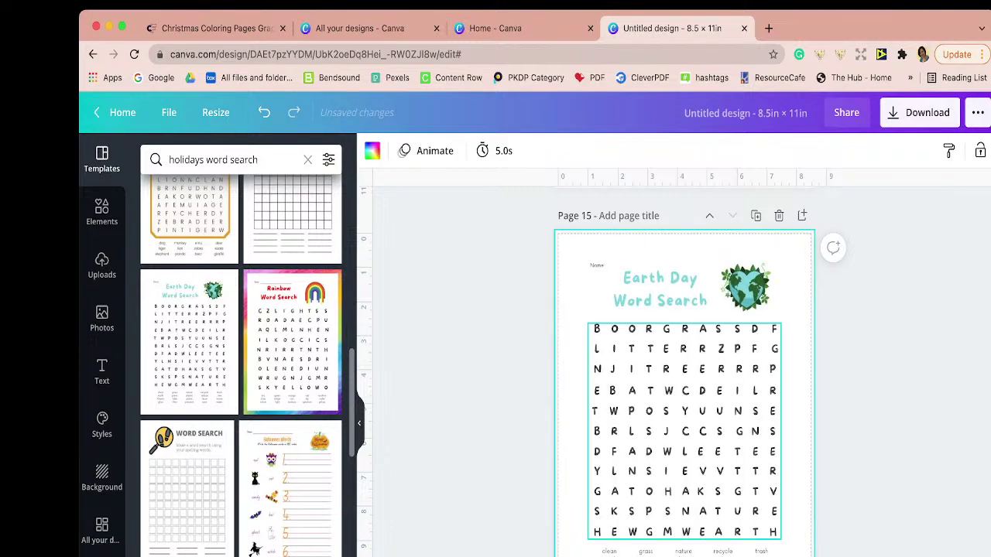
left_click(667, 390)
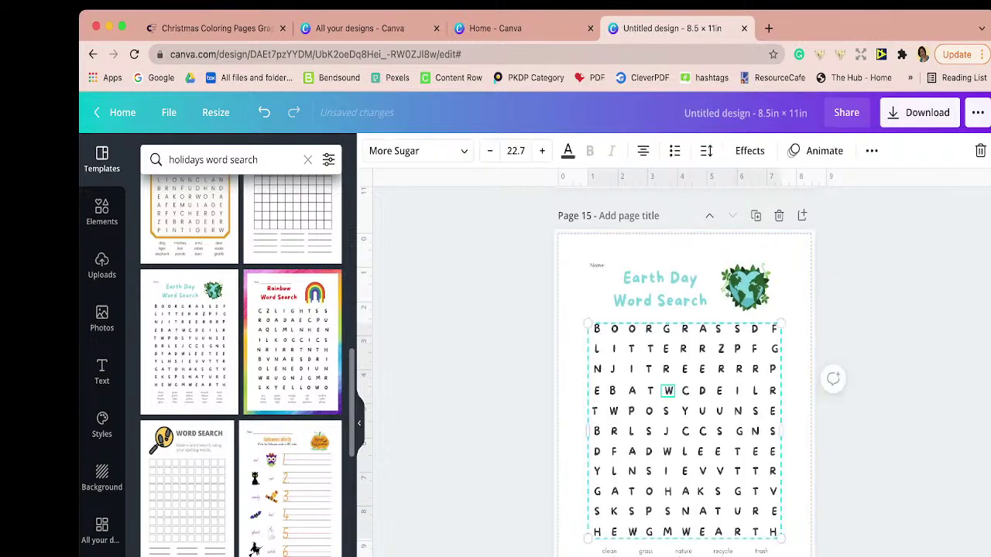
left_click(650, 390)
left_click(631, 390)
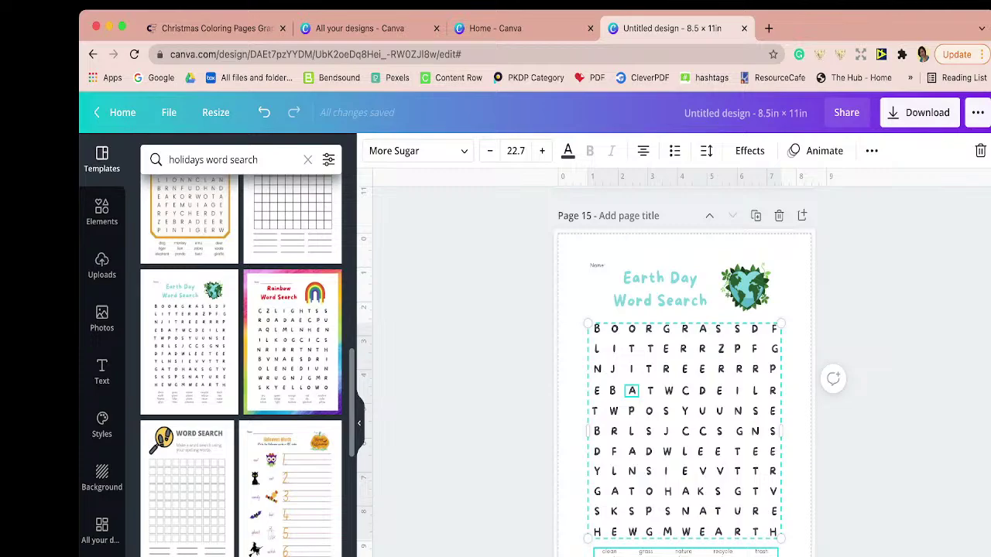
- Look further through the holidays word search results for a Christmas-themed activity page
scroll(331, 432, "down", 5)
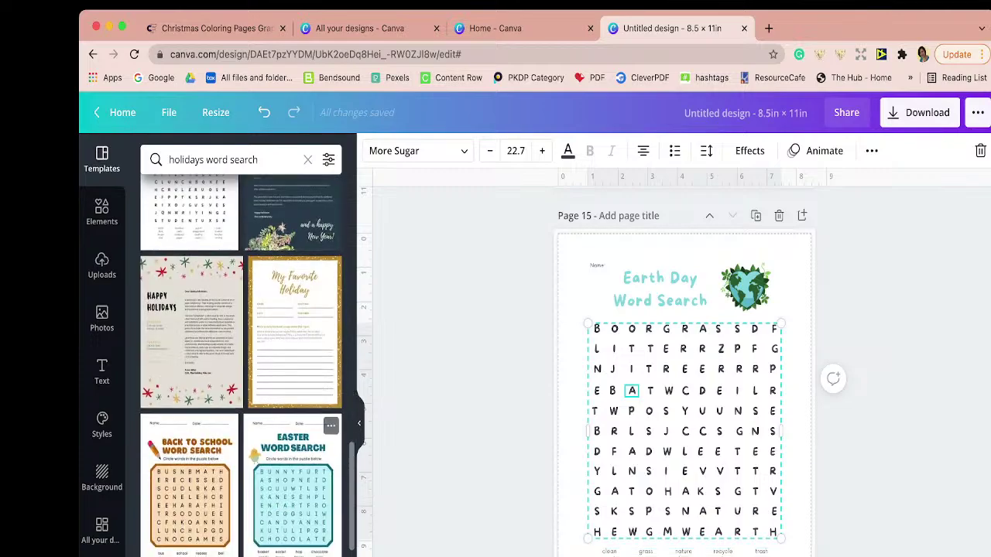
scroll(331, 432, "down", 5)
scroll(331, 432, "down", 3)
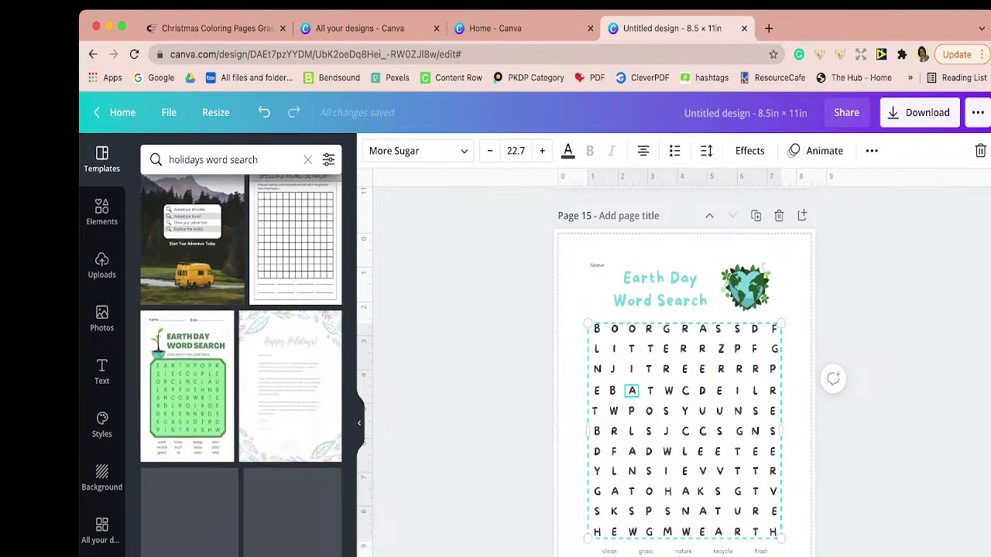
scroll(685, 371, "up", 5)
scroll(685, 371, "up", 3)
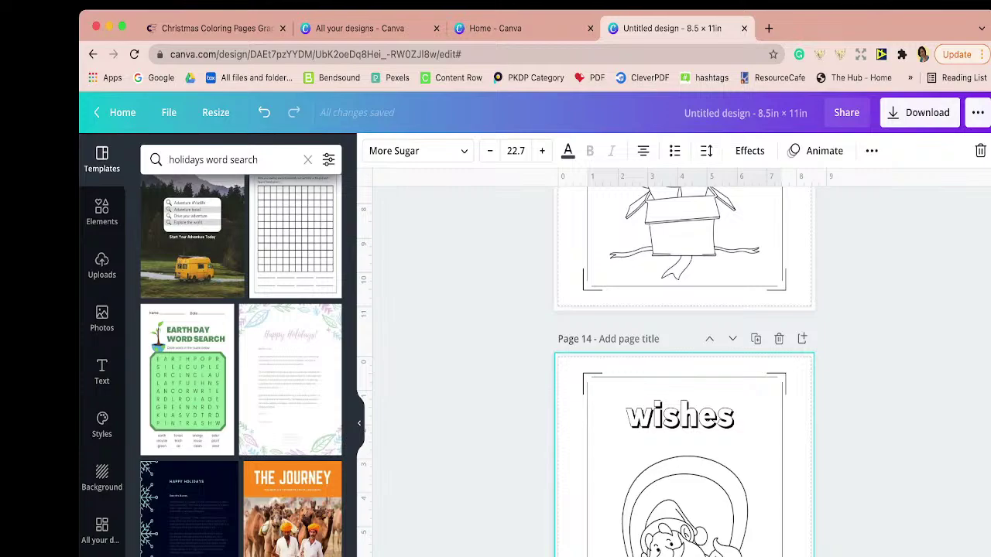
scroll(684, 371, "down", 10)
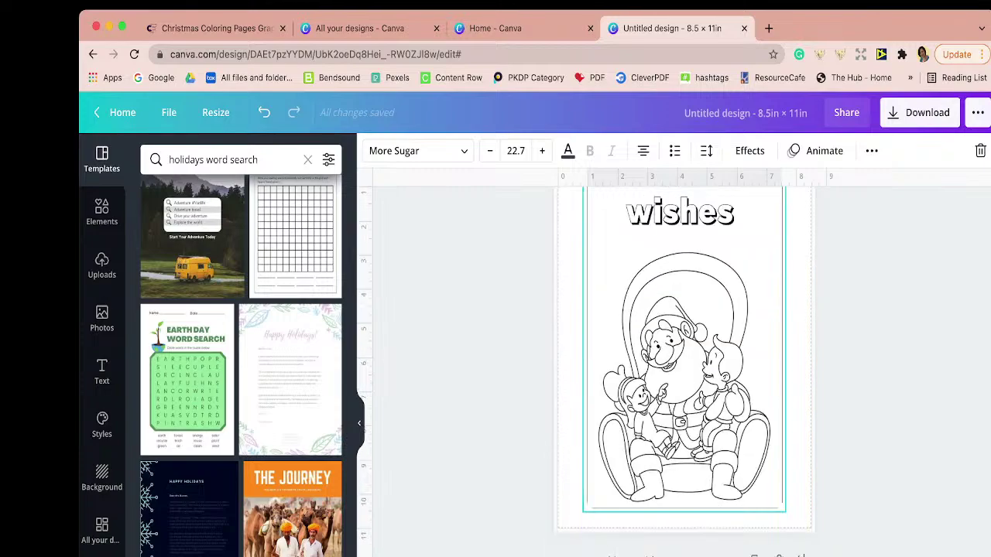
scroll(293, 394, "down", 5)
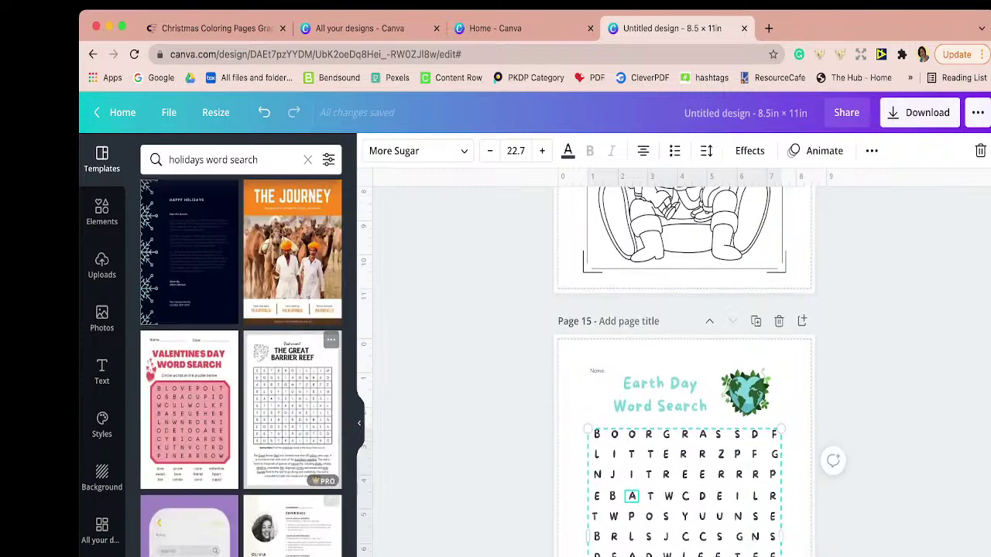
scroll(241, 364, "down", 3)
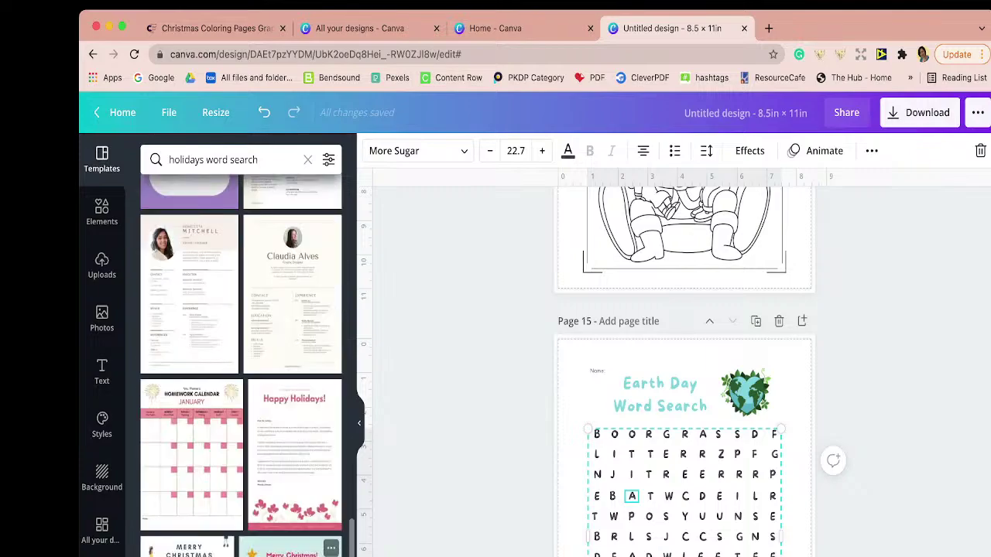
scroll(292, 465, "down", 1)
scroll(241, 364, "down", 1)
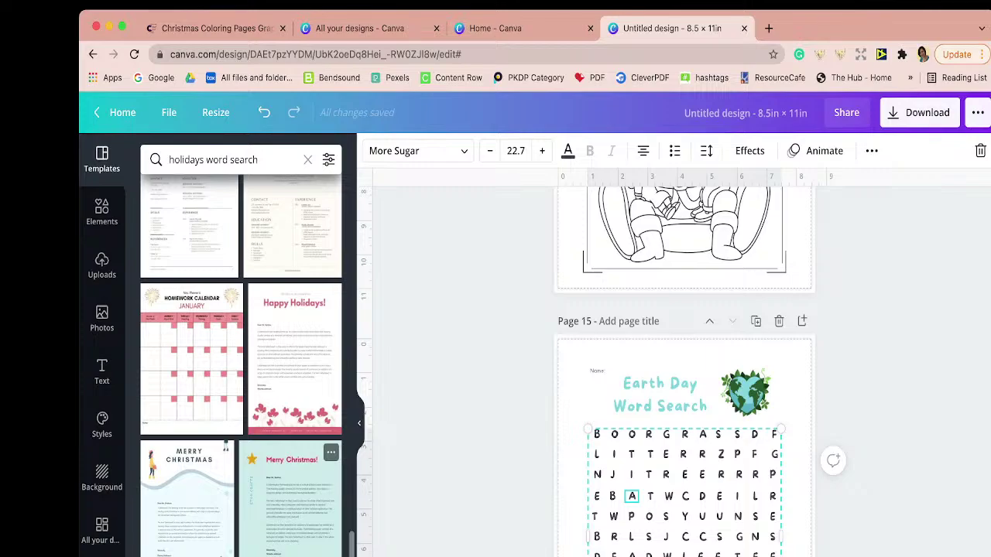
scroll(293, 464, "down", 8)
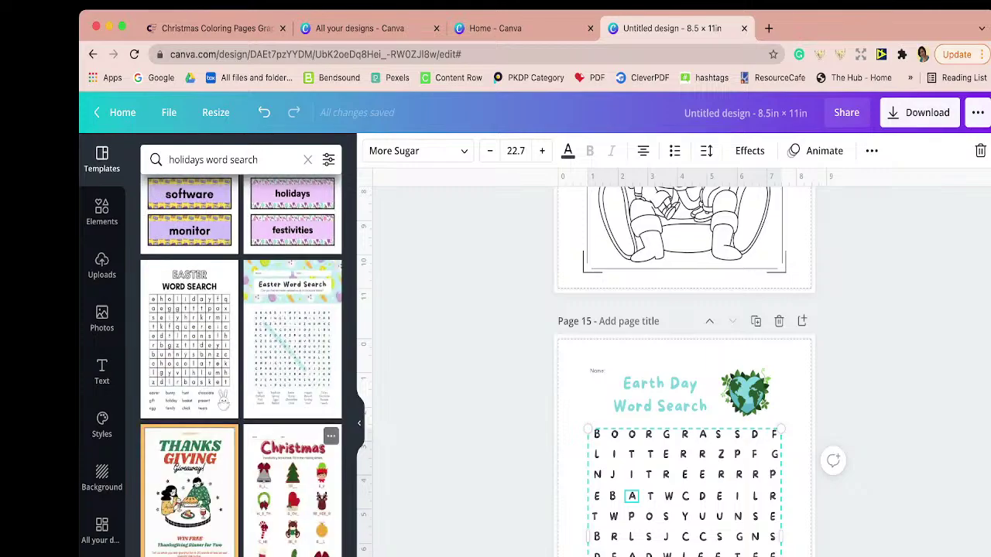
scroll(292, 403, "down", 3)
scroll(293, 402, "up", 2)
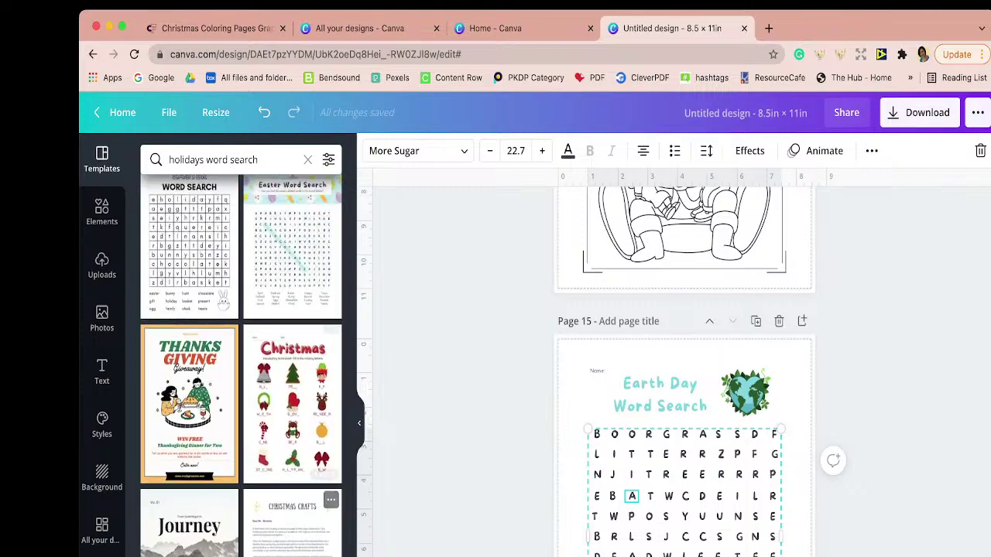
scroll(684, 371, "down", 2)
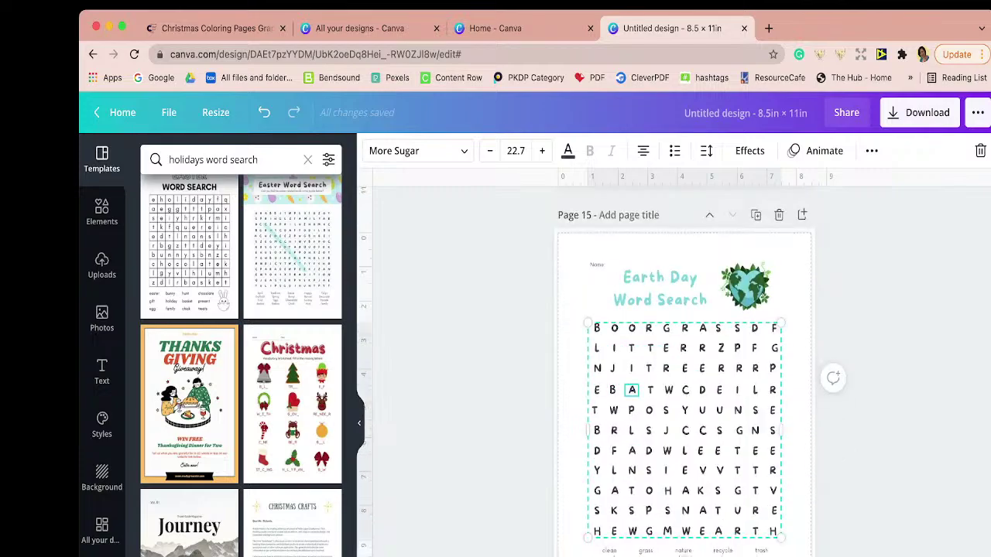
- Add both Christmas Vocabulary Worksheet Set pages as new pages 16 and 17, missing letters first and named words second
key("ctrl+Return")
left_click(292, 403)
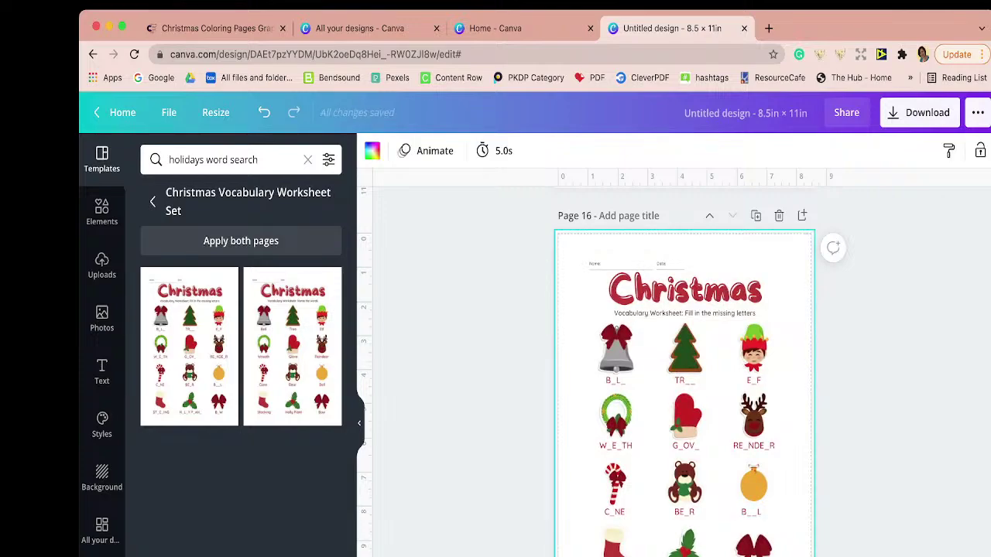
key("ctrl+Return")
left_click(293, 346)
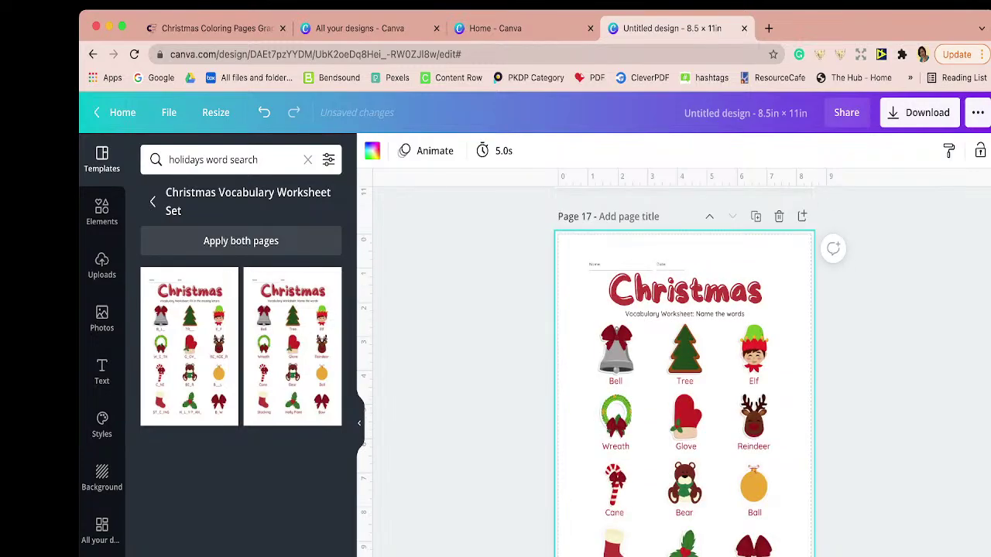
- Review the Christmas vocabulary worksheets on pages 16 and 17 alongside the word search page before them
scroll(684, 371, "up", 1)
scroll(685, 371, "up", 7)
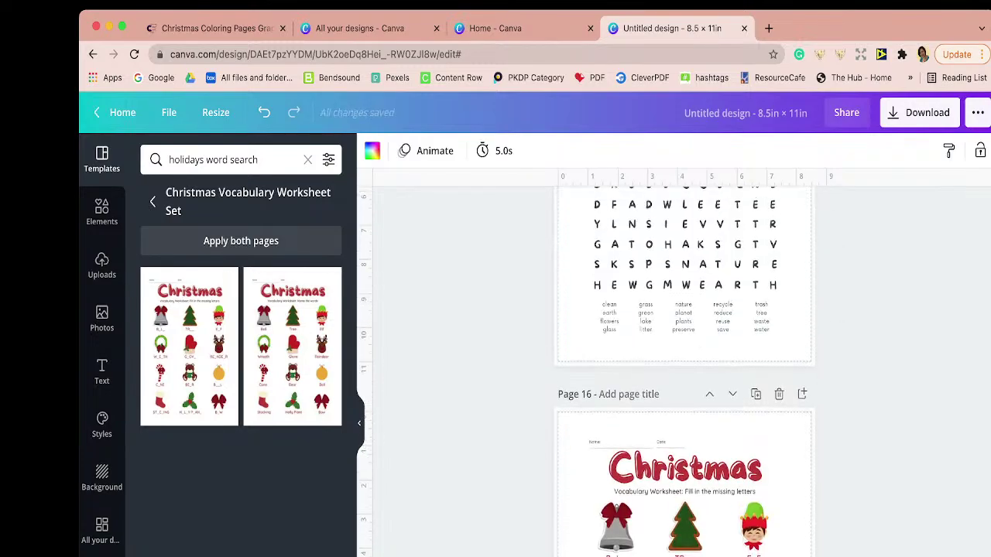
scroll(684, 372, "down", 4)
scroll(685, 372, "down", 3)
scroll(684, 371, "up", 5)
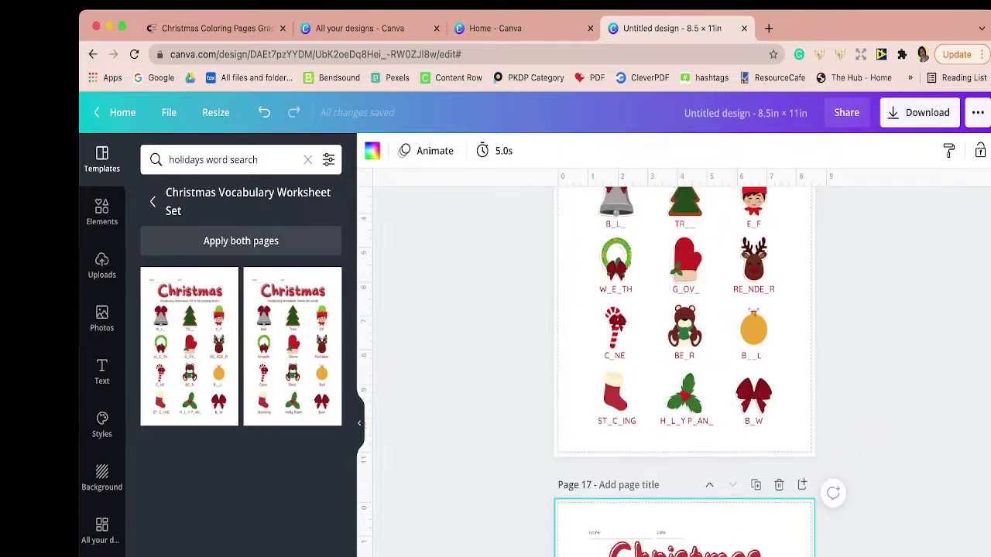
scroll(684, 372, "down", 7)
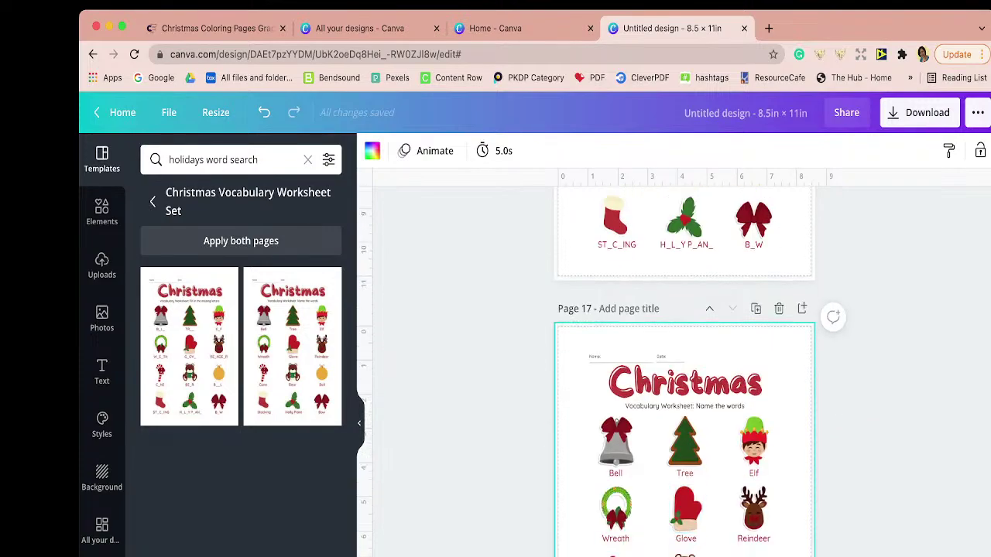
scroll(685, 465, "down", 3)
scroll(685, 465, "up", 10)
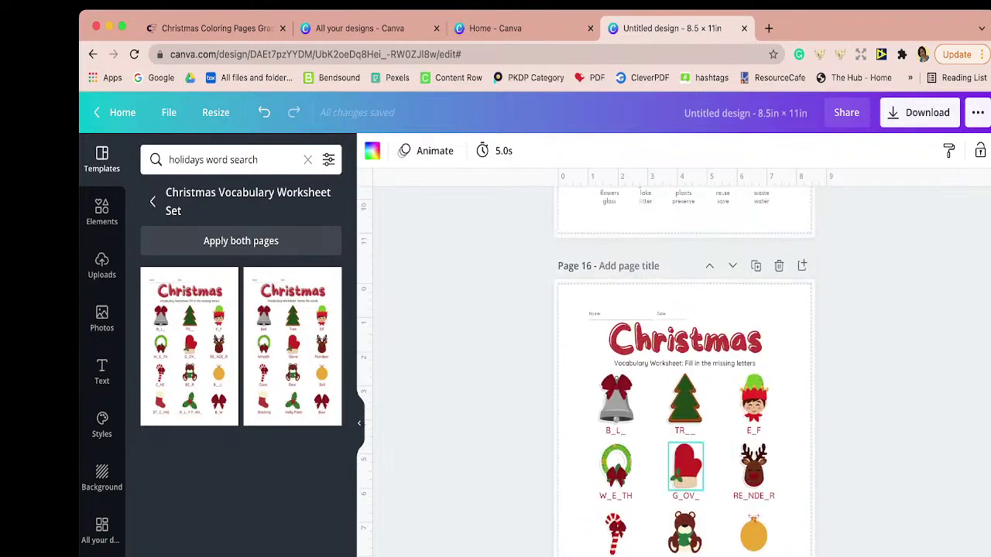
- Try a dark grey Duotone effect on the wreath picture on page 16 and undo it
left_click(616, 398)
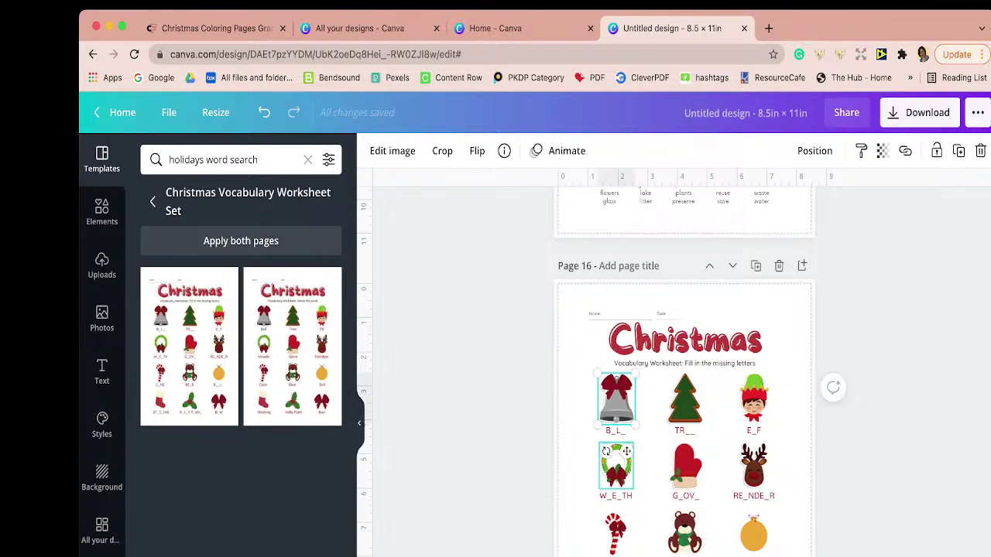
left_click(616, 467)
left_click(393, 151)
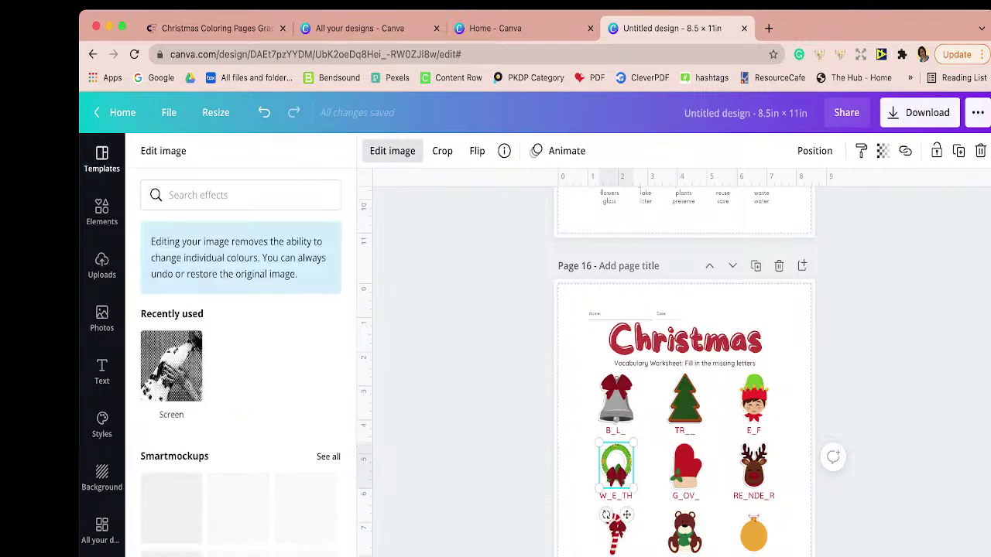
scroll(240, 356, "down", 5)
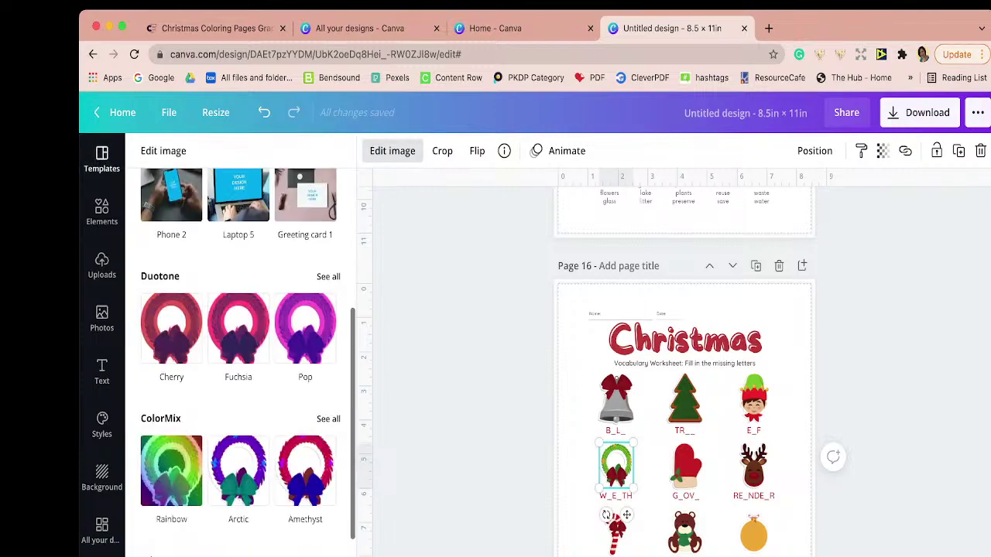
scroll(240, 356, "up", 1)
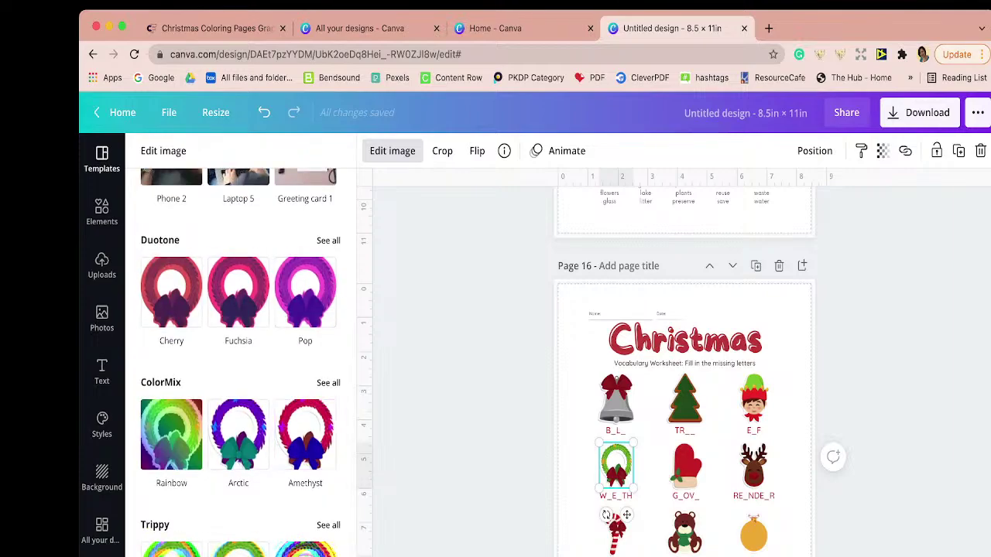
left_click(328, 240)
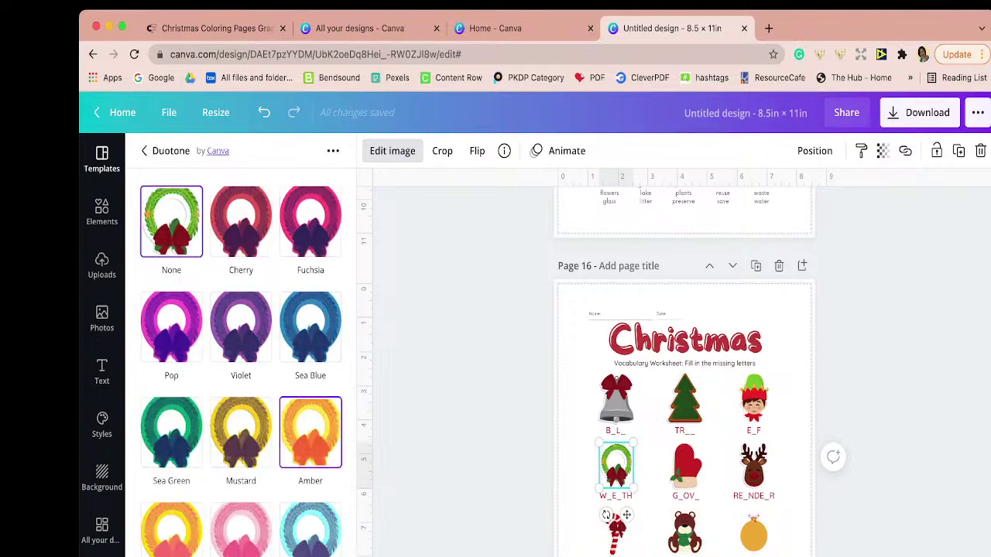
scroll(240, 362, "down", 4)
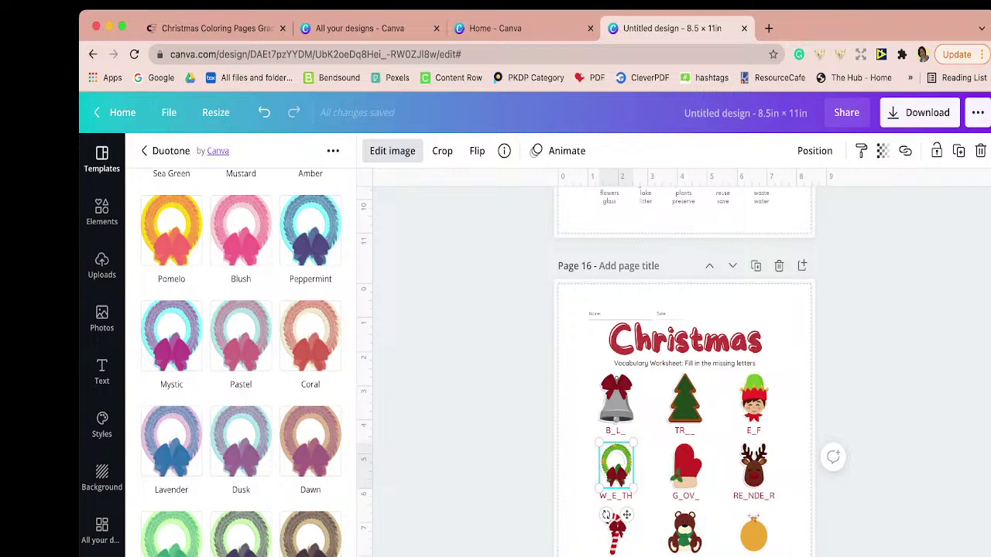
left_click(240, 552)
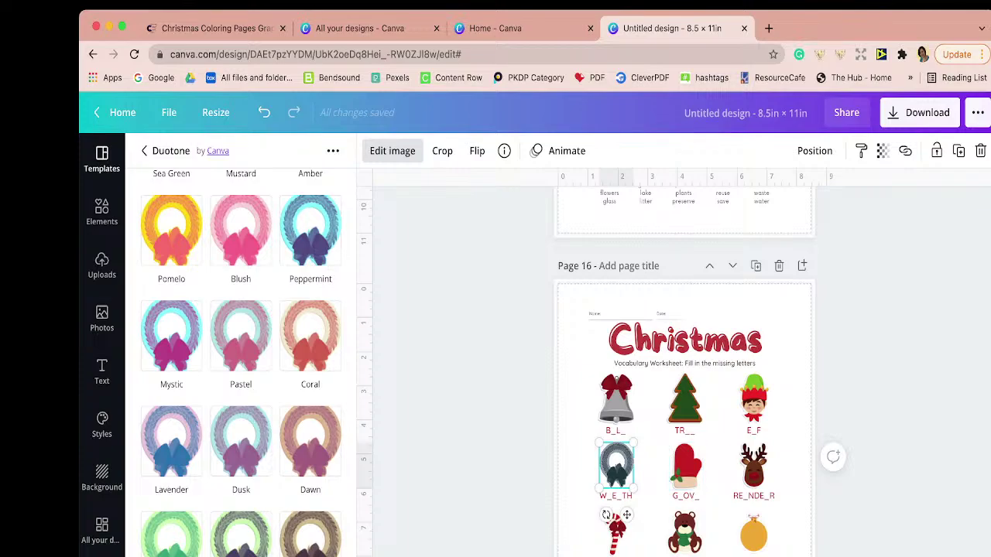
key("ctrl+z")
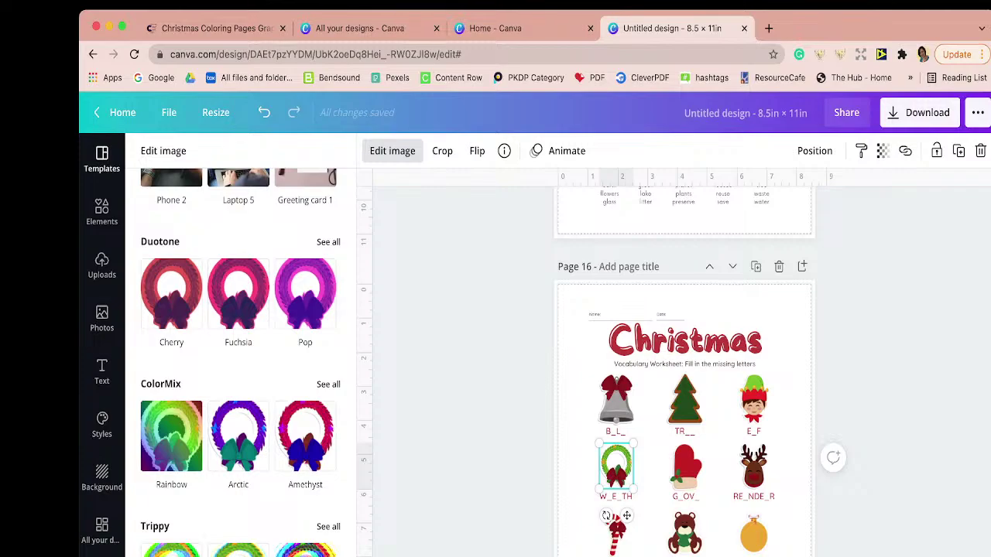
- Return to the holidays word search results and look further down for another Christmas activity page template
left_click(264, 113)
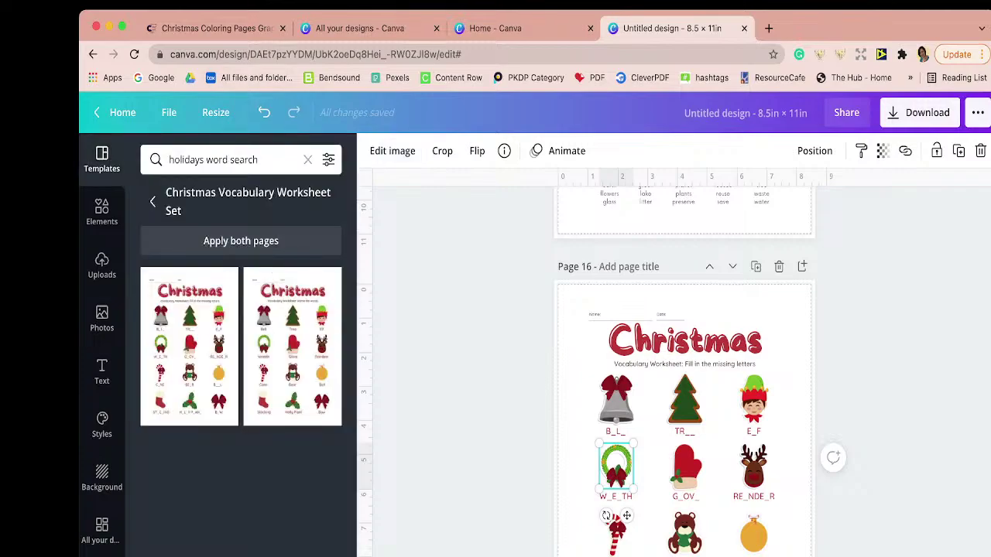
left_click(153, 202)
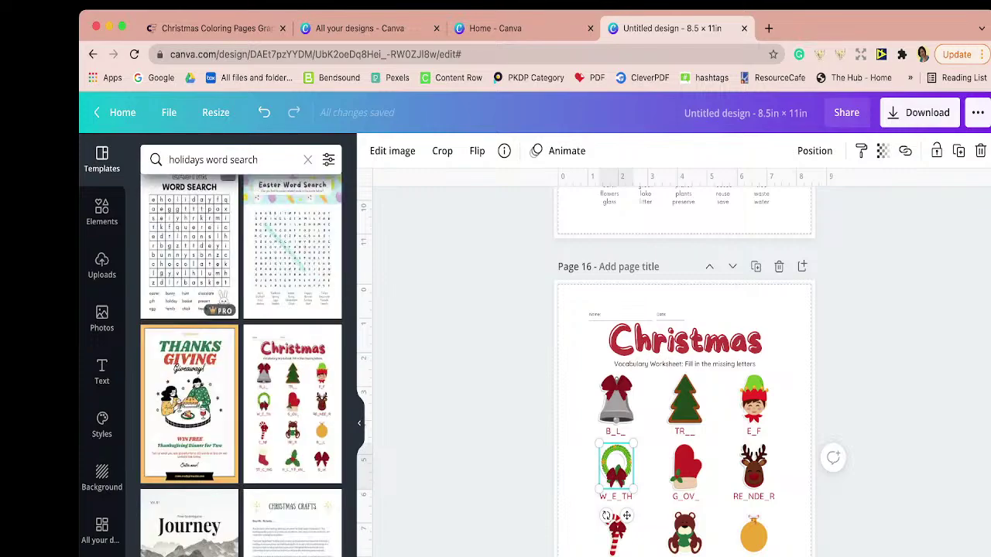
scroll(294, 526, "up", 5)
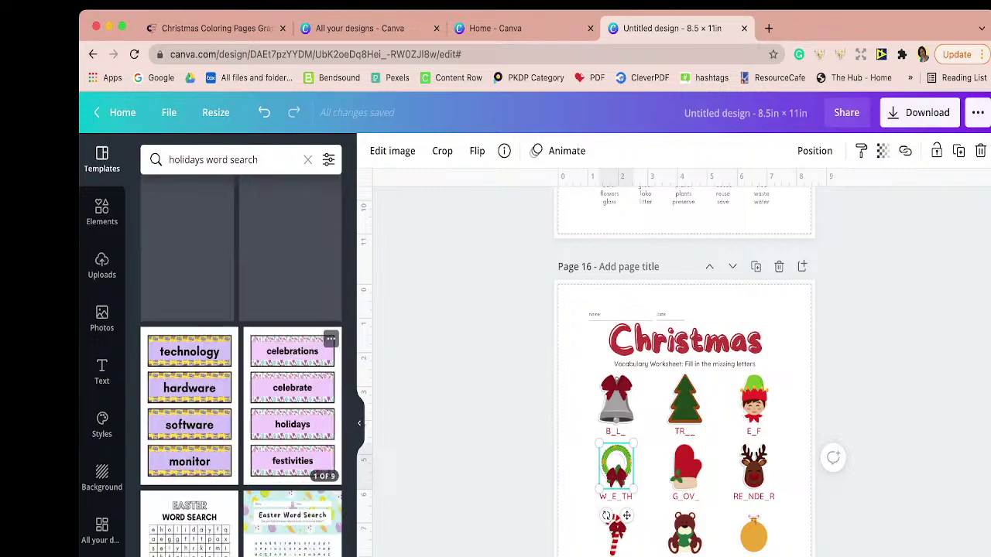
scroll(295, 527, "down", 5)
scroll(294, 495, "down", 10)
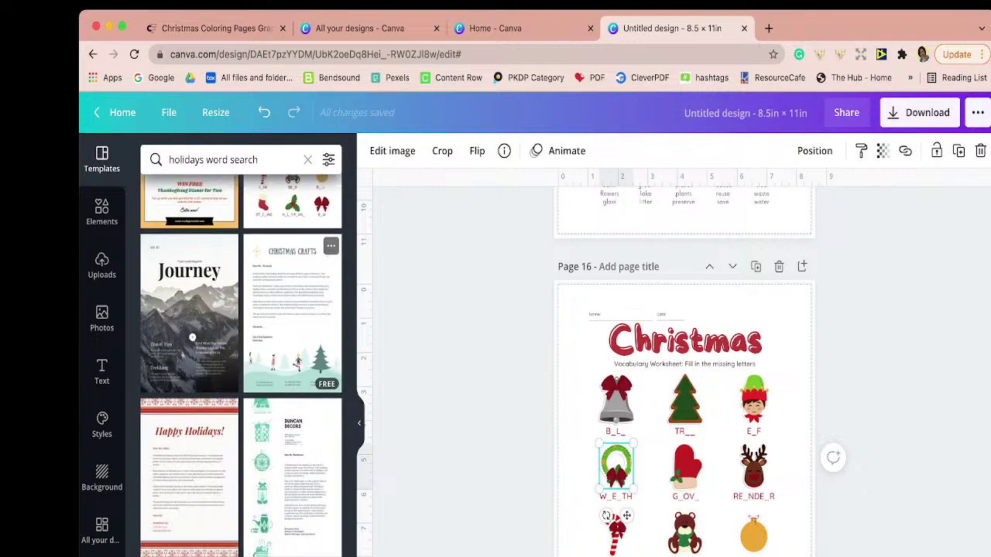
scroll(294, 433, "down", 5)
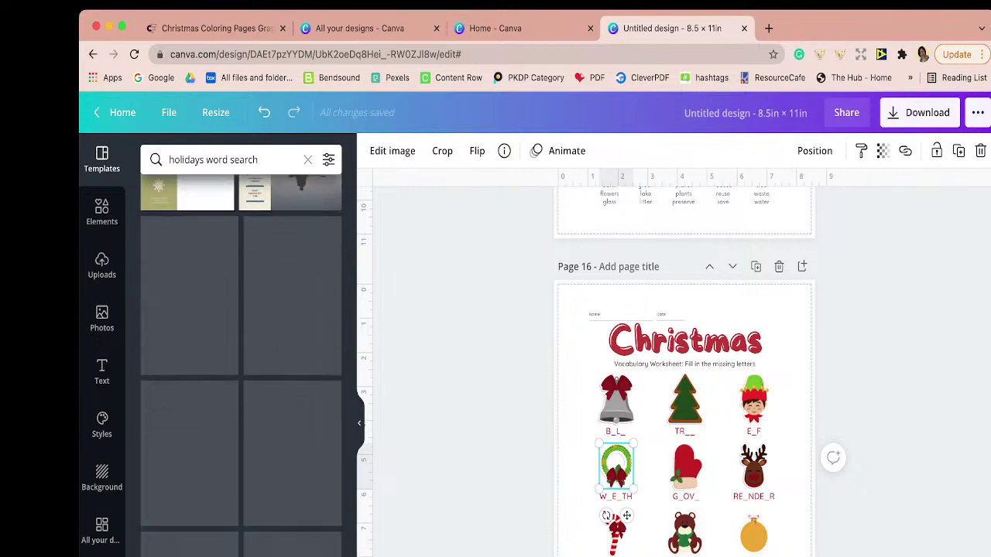
scroll(294, 402, "down", 1)
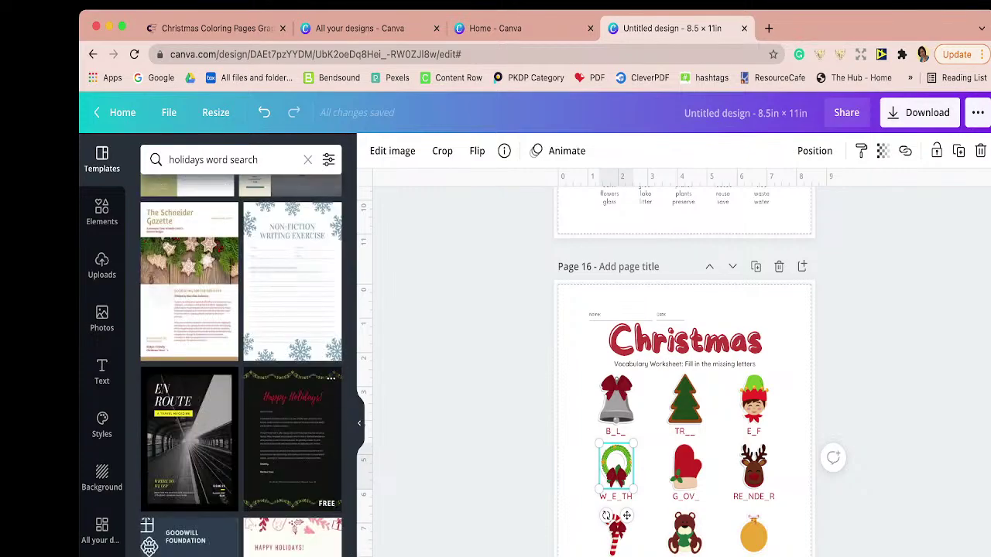
- Switch to Creative Fabrica, search for christmas mazes and open the Christmas Mazes Set 8 product page
left_click(216, 29)
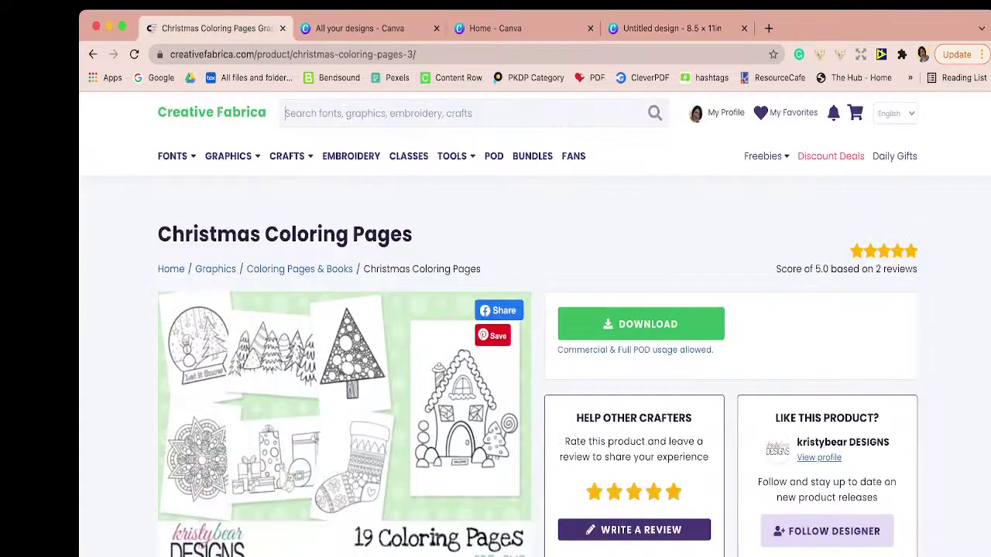
type("christmas")
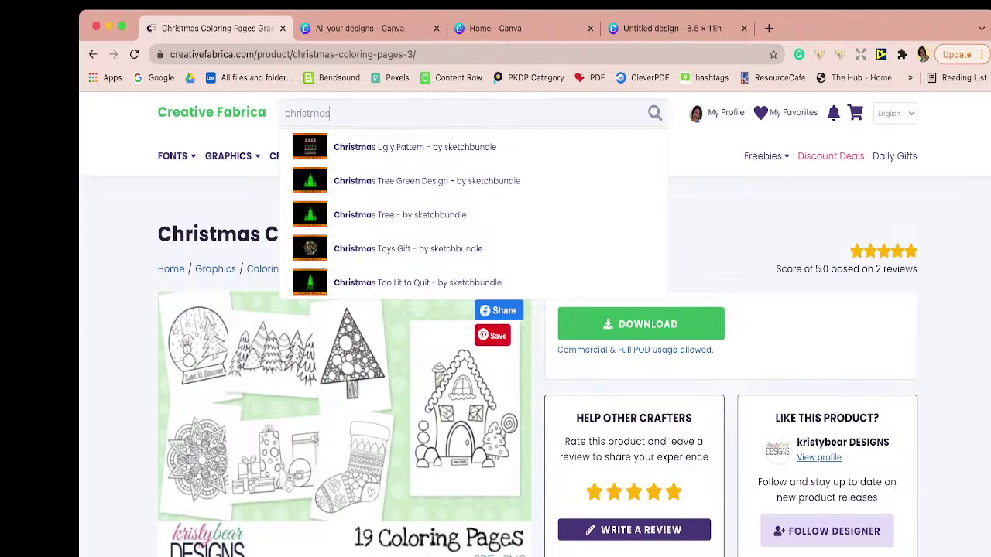
type(" maz")
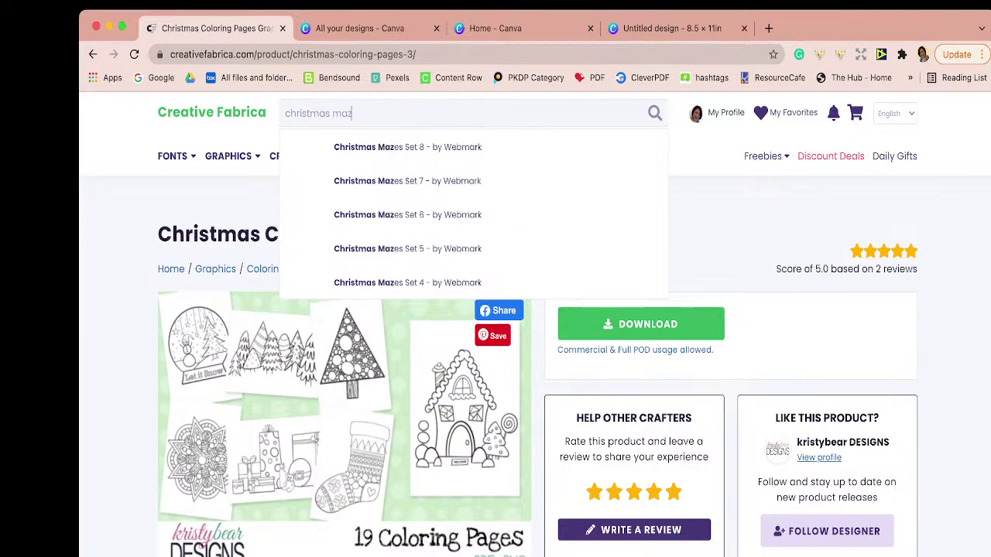
type("e")
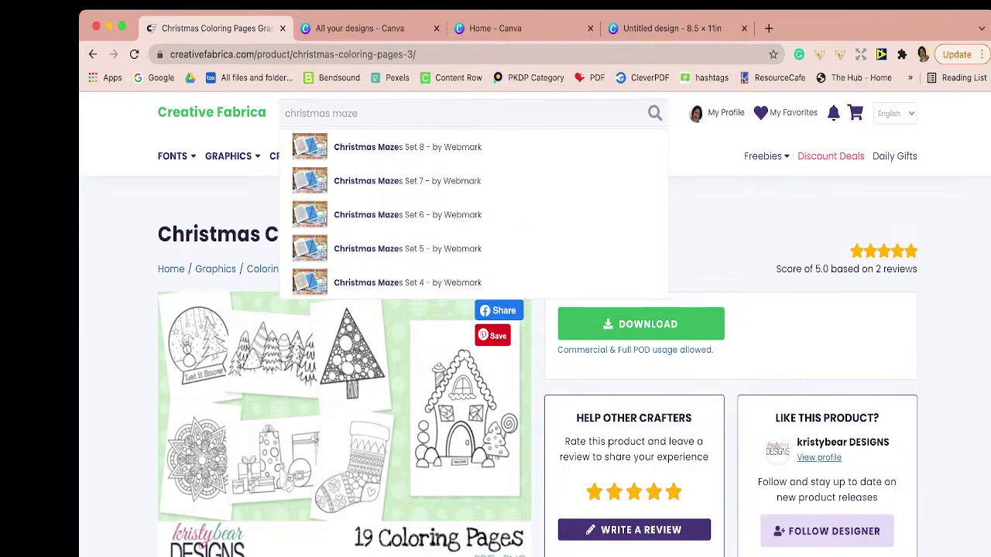
type("s")
key("Down")
key("Return")
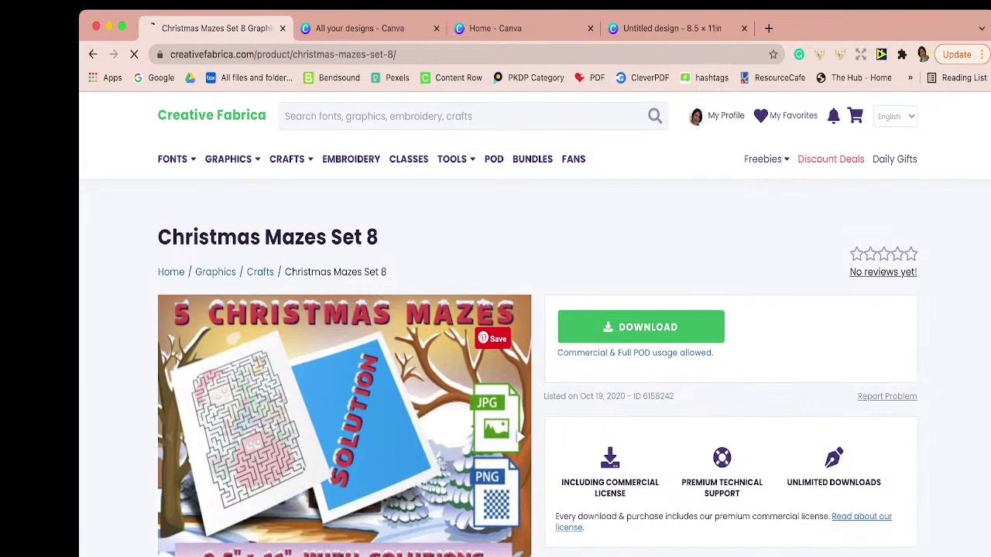
- Review the Christmas Mazes Set 8 preview and package description, and download the set
scroll(495, 325, "down", 5)
scroll(538, 325, "up", 2)
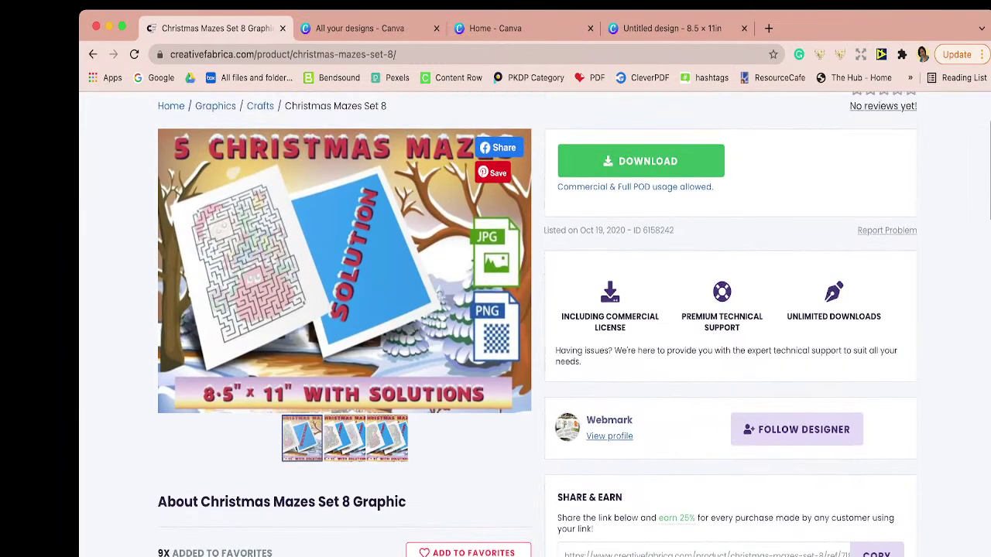
scroll(496, 326, "down", 5)
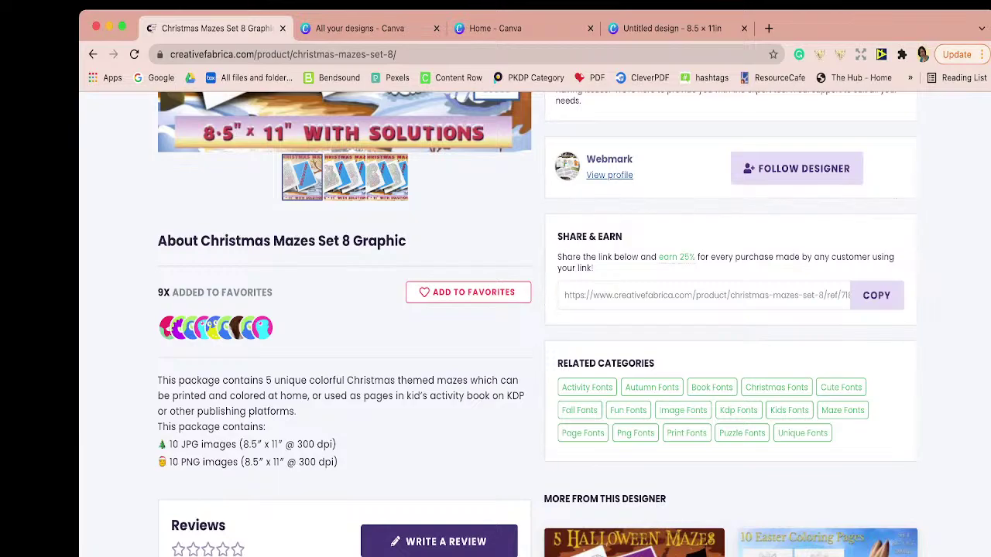
scroll(538, 323, "up", 5)
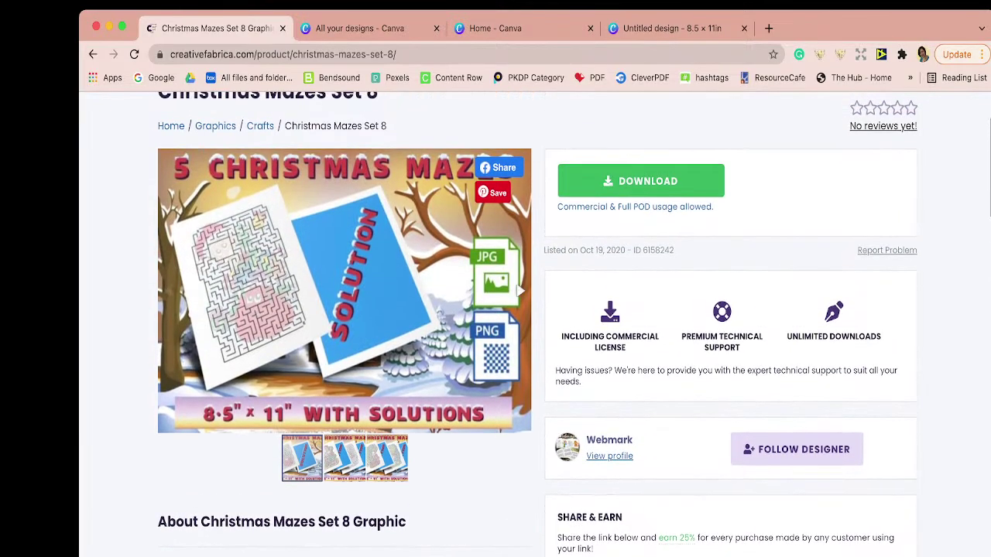
left_click(641, 181)
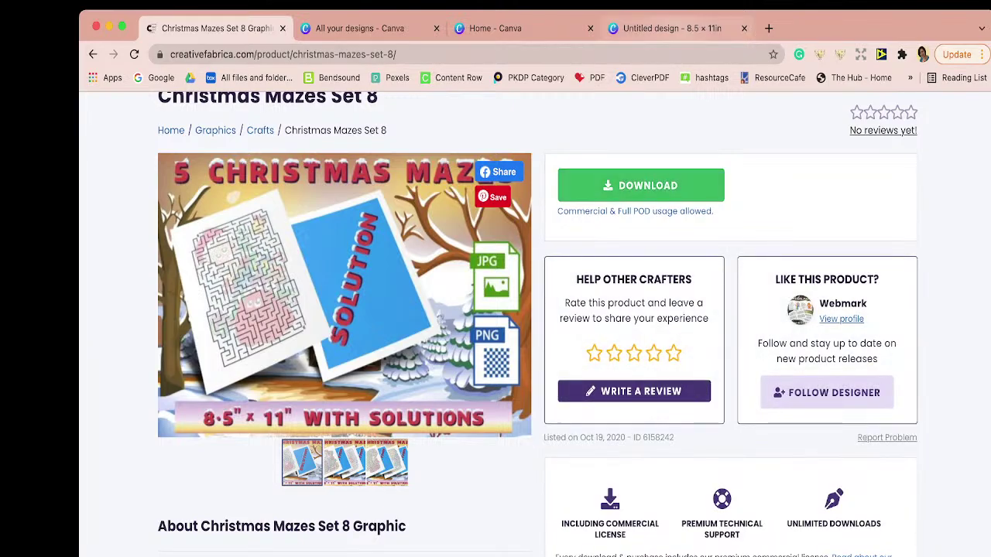
- Switch back to the 8.5 x 11 in Canva design and upload the maze image christmas-maze-36.jpg
left_click(671, 28)
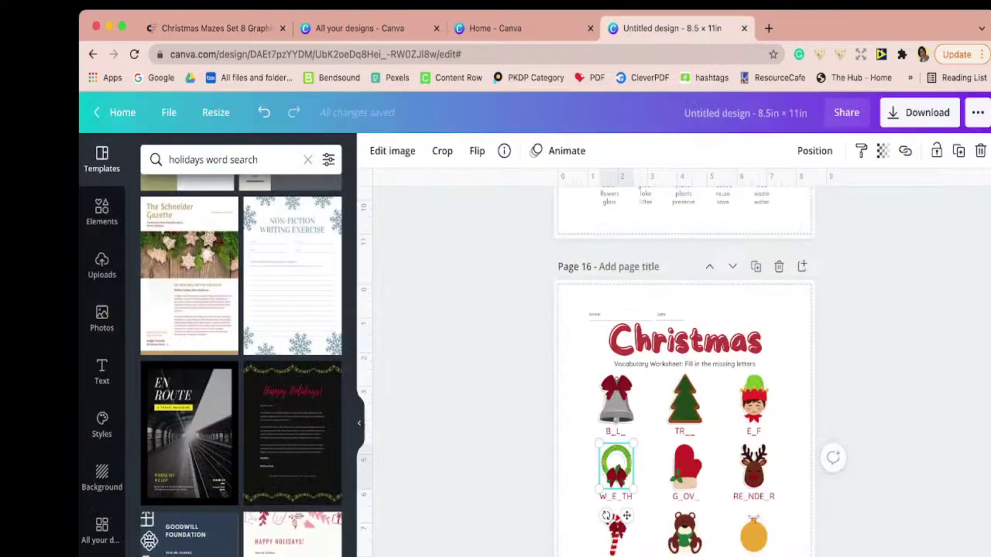
scroll(685, 372, "down", 5)
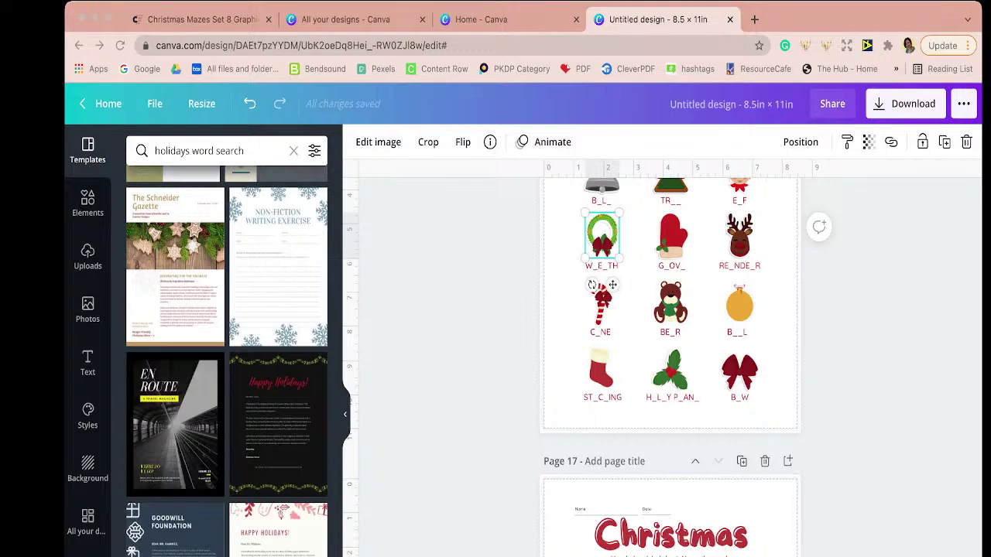
left_click_drag(291, 232, 240, 356)
scroll(685, 371, "up", 5)
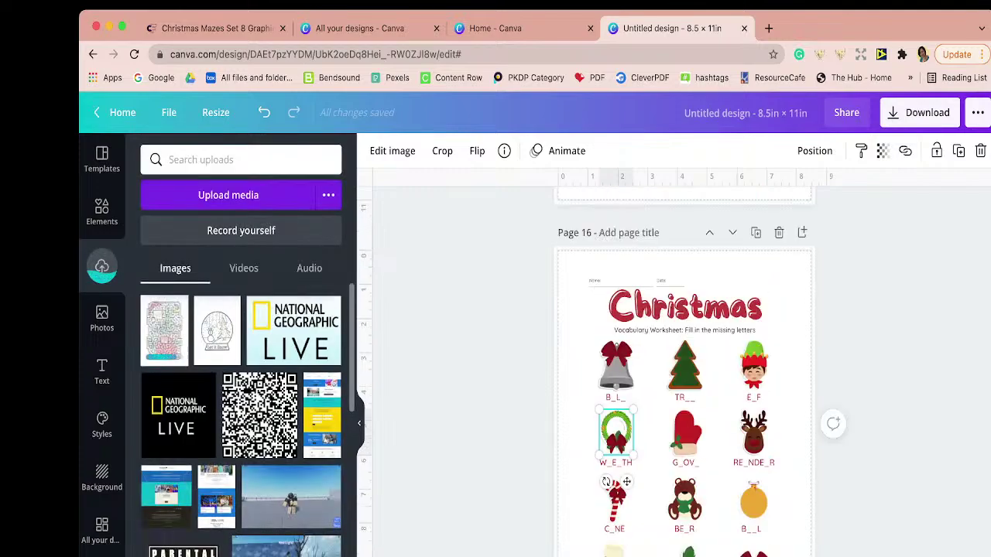
- Add a blank page 18 after the vocabulary worksheets and place christmas-maze-36.jpg on it, enlarged to nearly fill the page
scroll(685, 371, "down", 5)
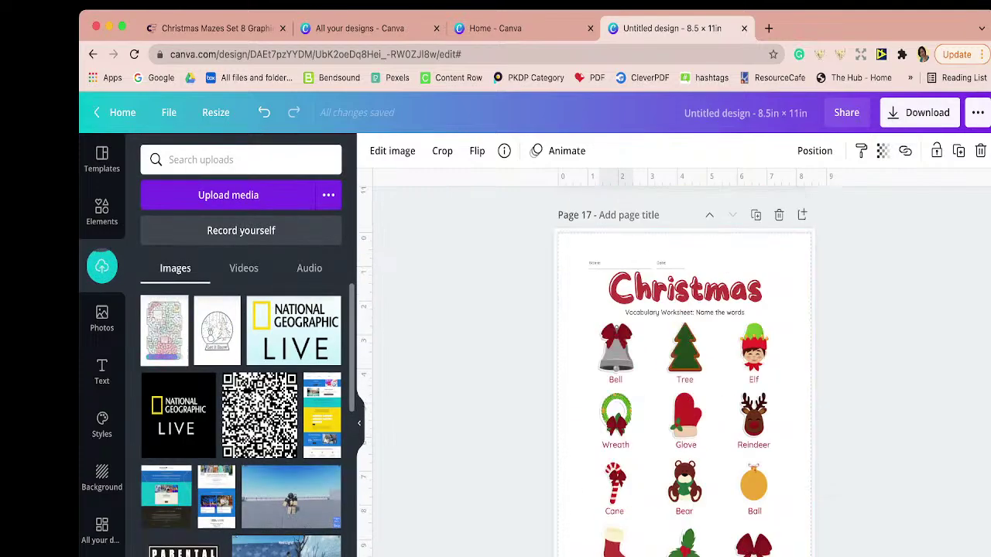
scroll(685, 371, "down", 5)
left_click(176, 308)
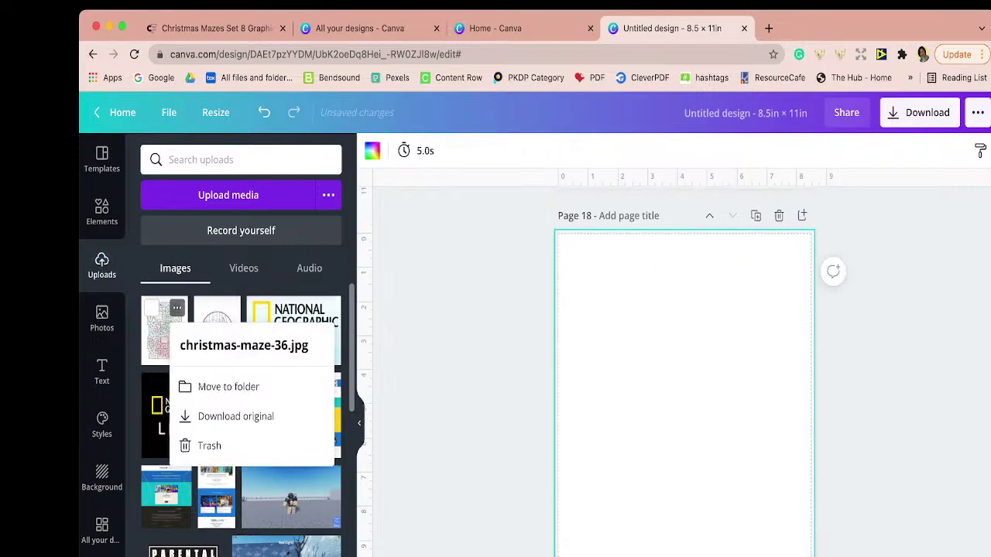
key("Escape")
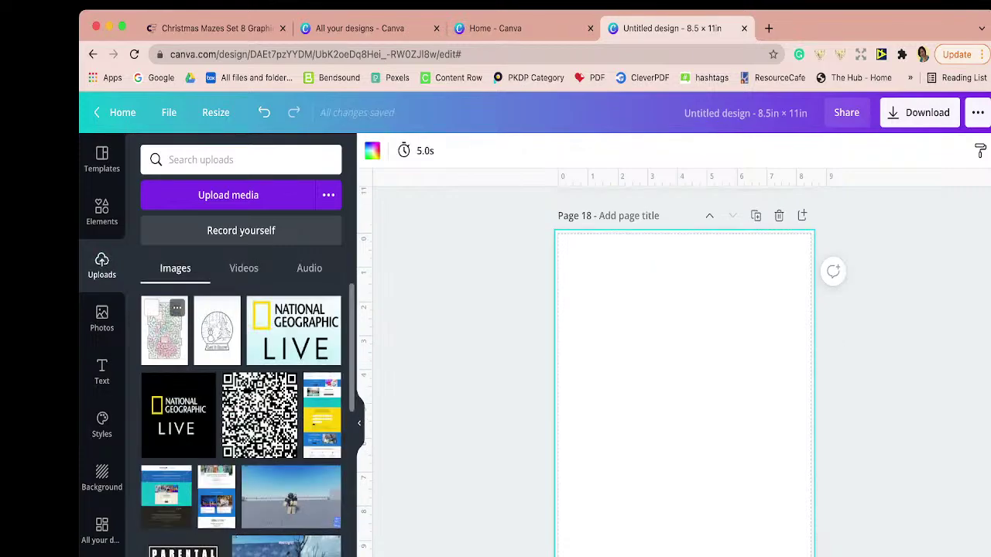
left_click(164, 329)
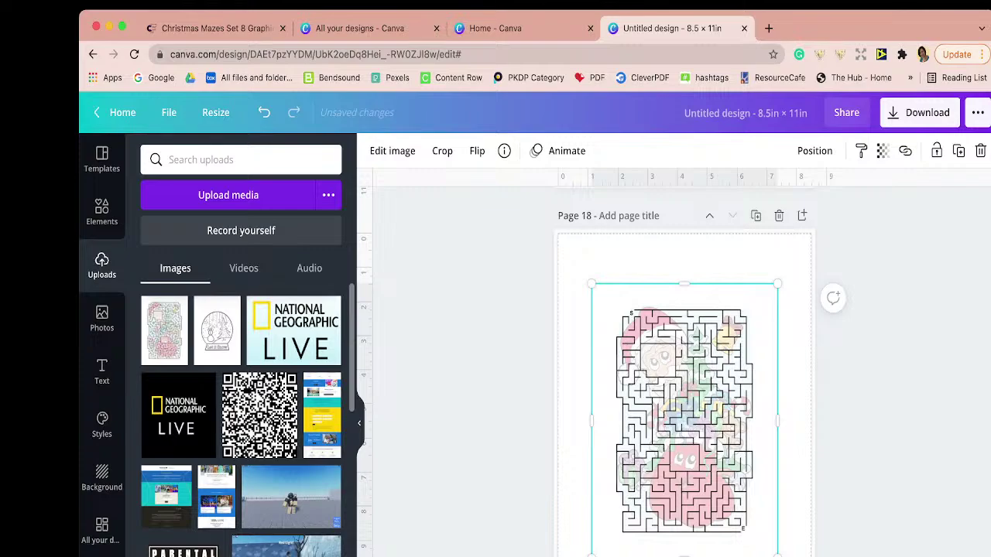
left_click_drag(591, 284, 566, 246)
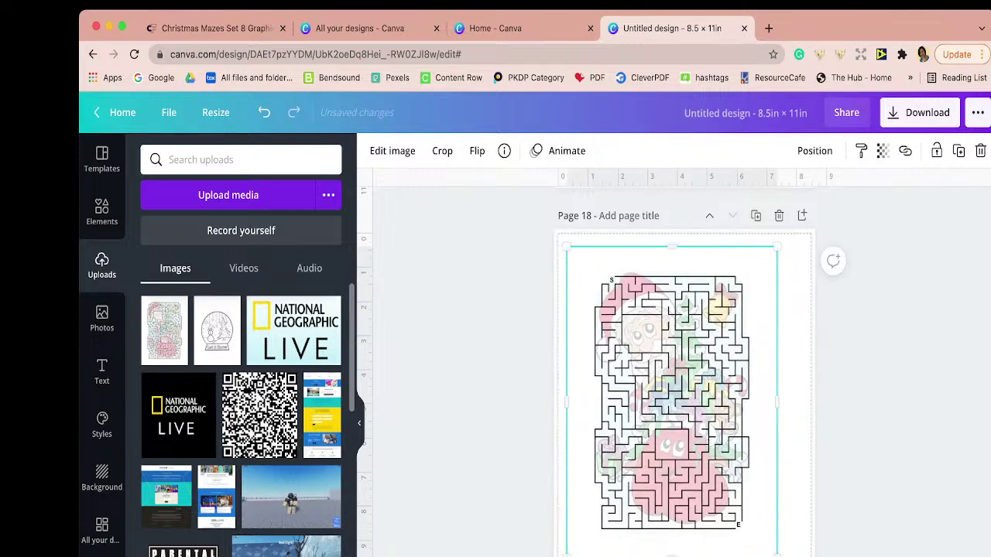
mouse_move(776, 554)
left_mouse_down()
mouse_move(810, 556)
mouse_move(769, 553)
left_mouse_up()
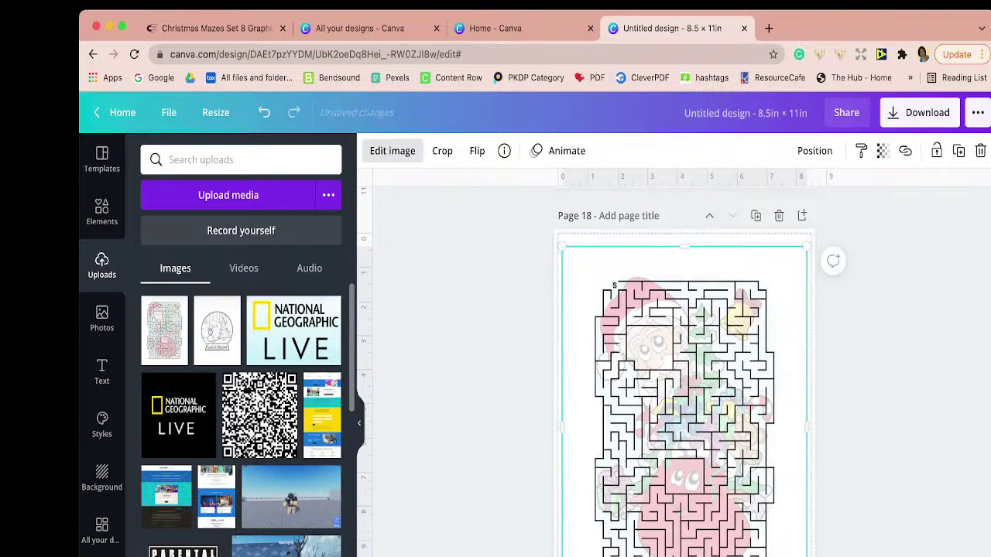
- Apply a greyscale filter to the maze picture on page 18
left_click(392, 151)
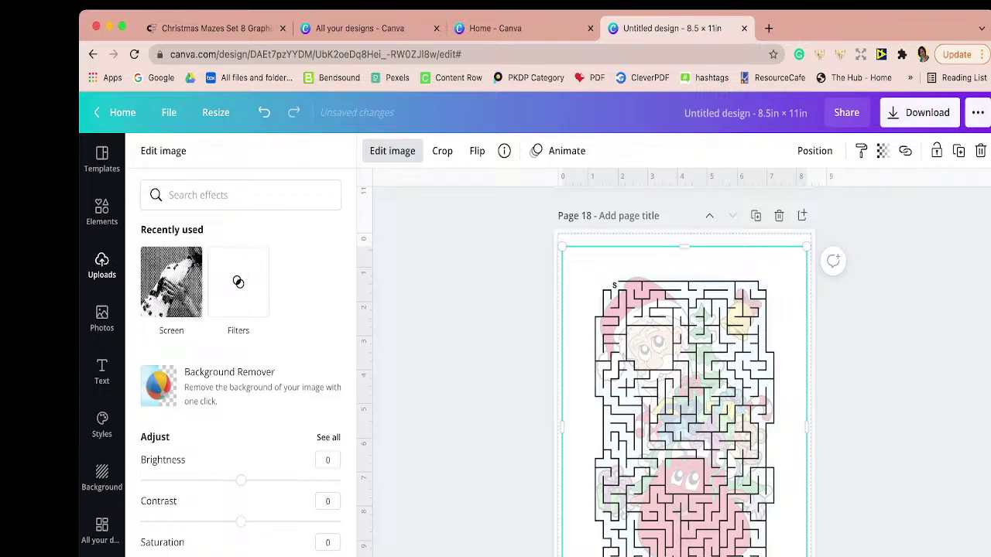
scroll(240, 364, "down", 7)
scroll(240, 363, "up", 4)
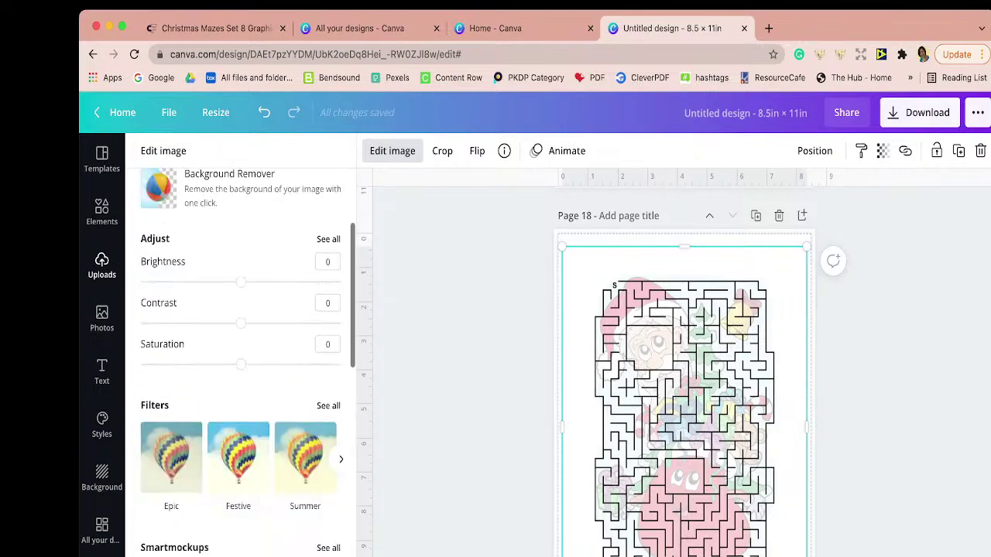
left_click(329, 405)
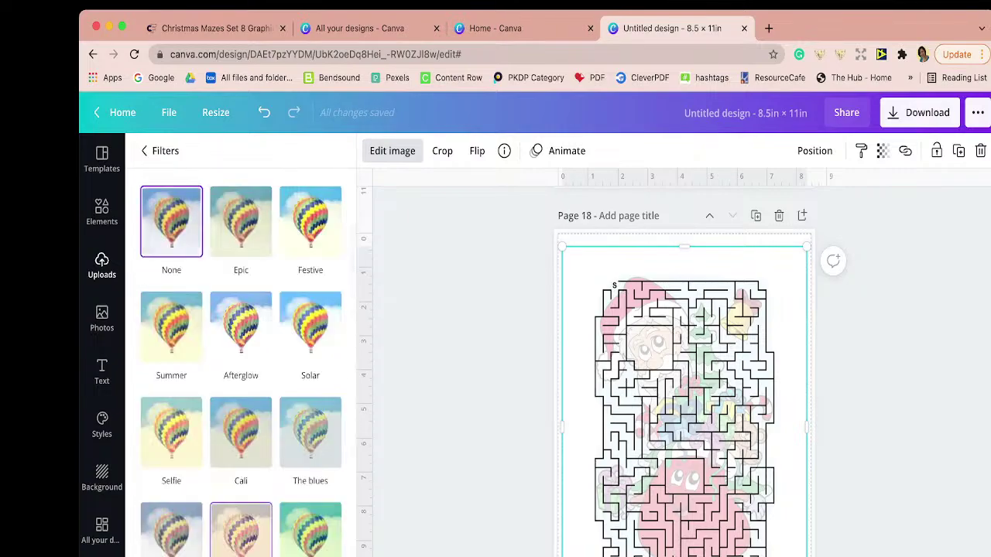
scroll(240, 364, "down", 3)
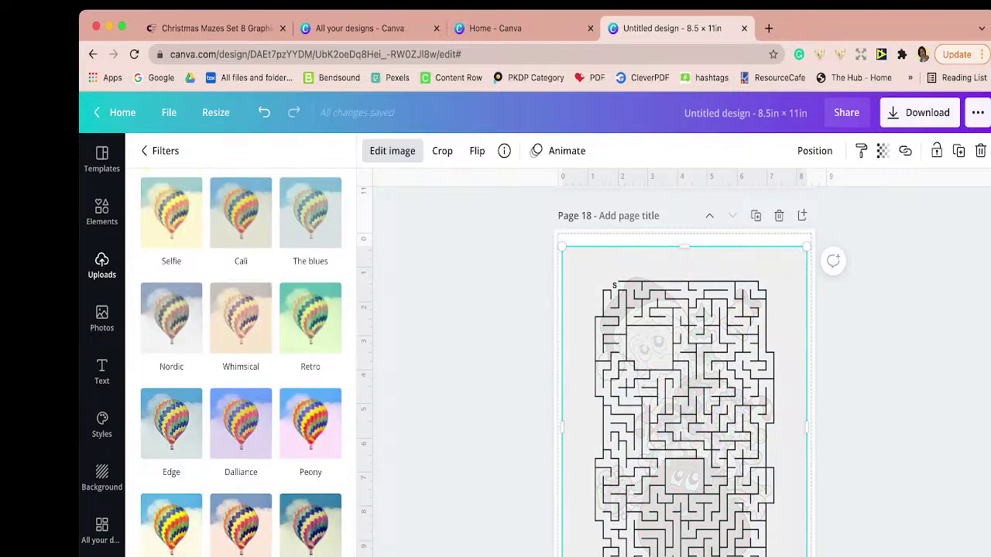
- Enlarge the maze picture slightly and nudge it sideways so it sits centred between the side margins of page 18
mouse_move(562, 247)
left_mouse_down()
mouse_move(549, 228)
mouse_move(557, 240)
left_mouse_up()
left_click(102, 266)
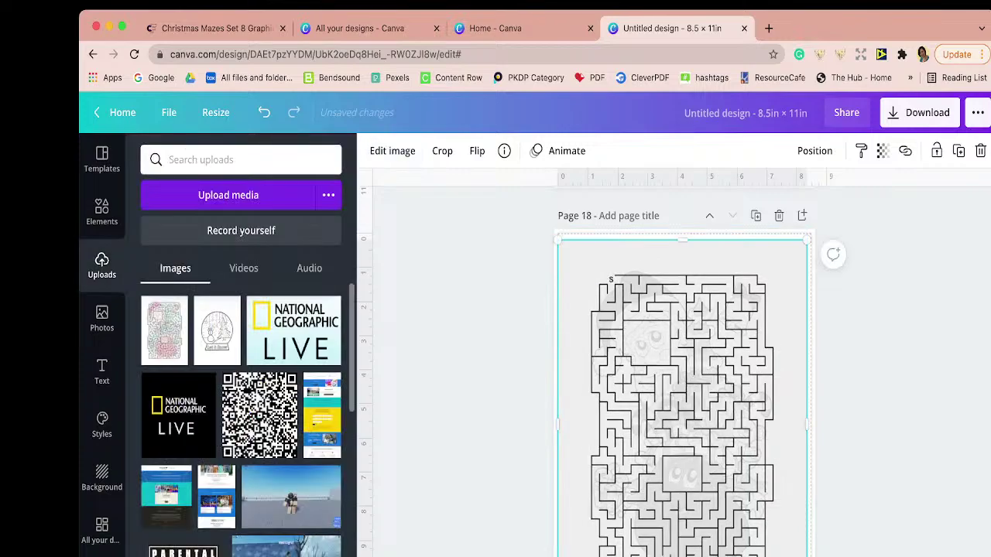
key("shift+Right")
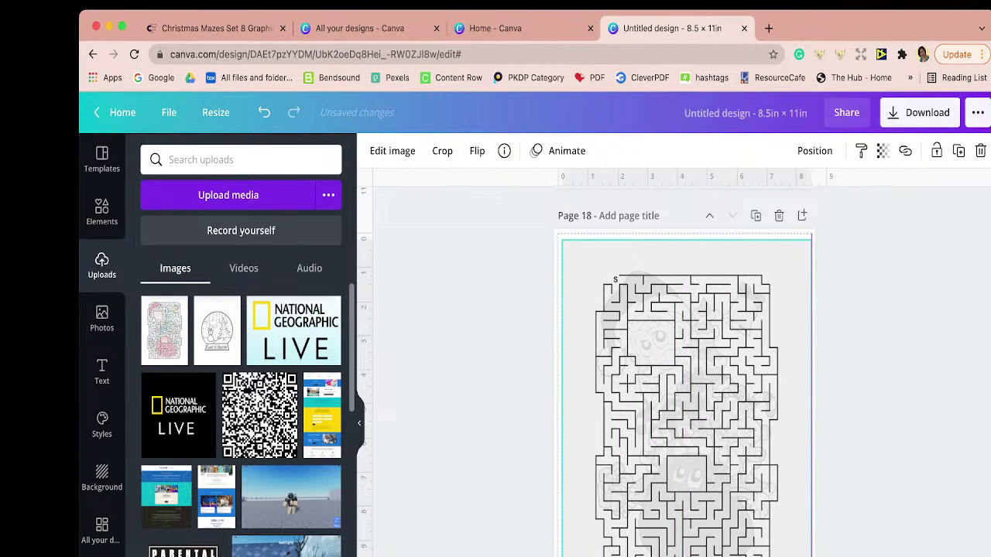
key("Left")
key("Left")
key("Left")
key("Escape")
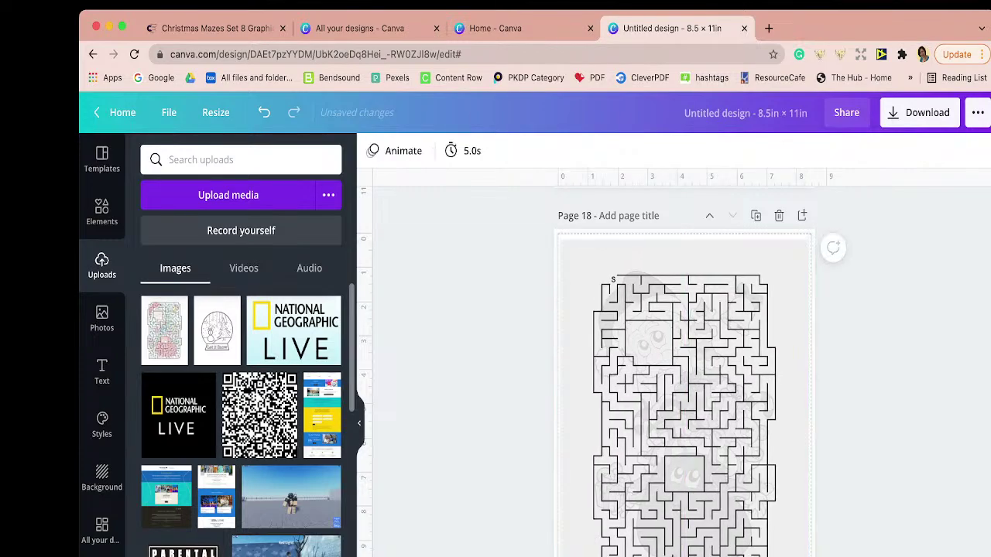